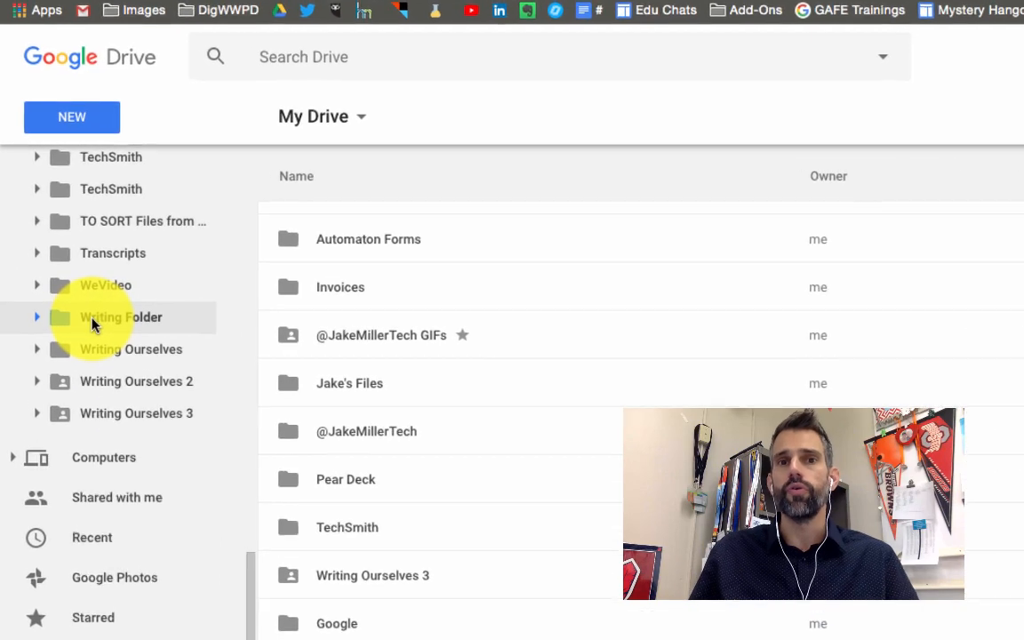
Open the Writing Folder in Drive and create a new Google Sites site inside it
left_click(83, 306)
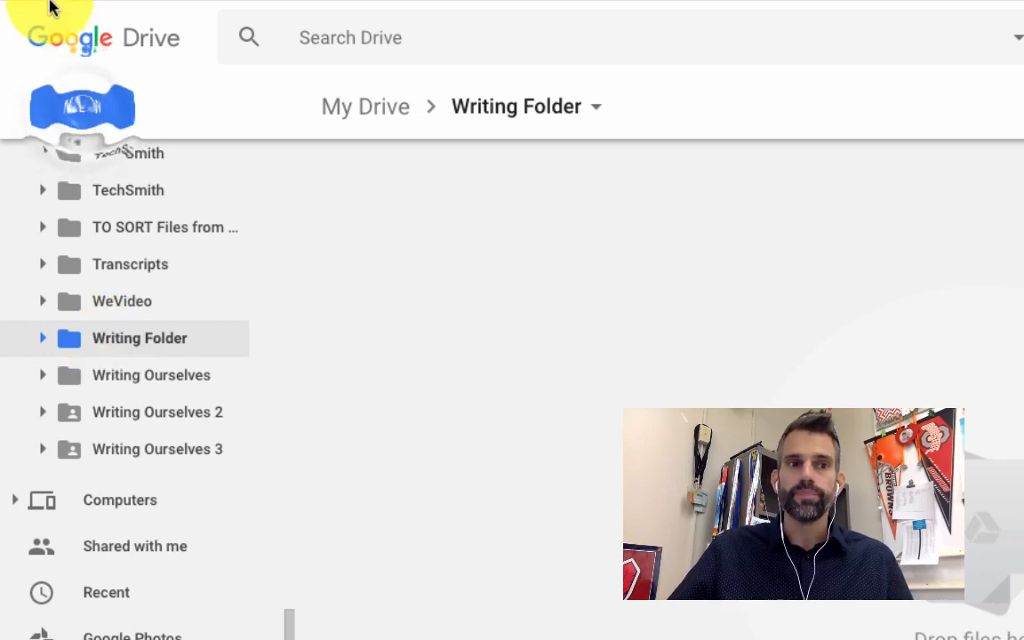
left_click(84, 119)
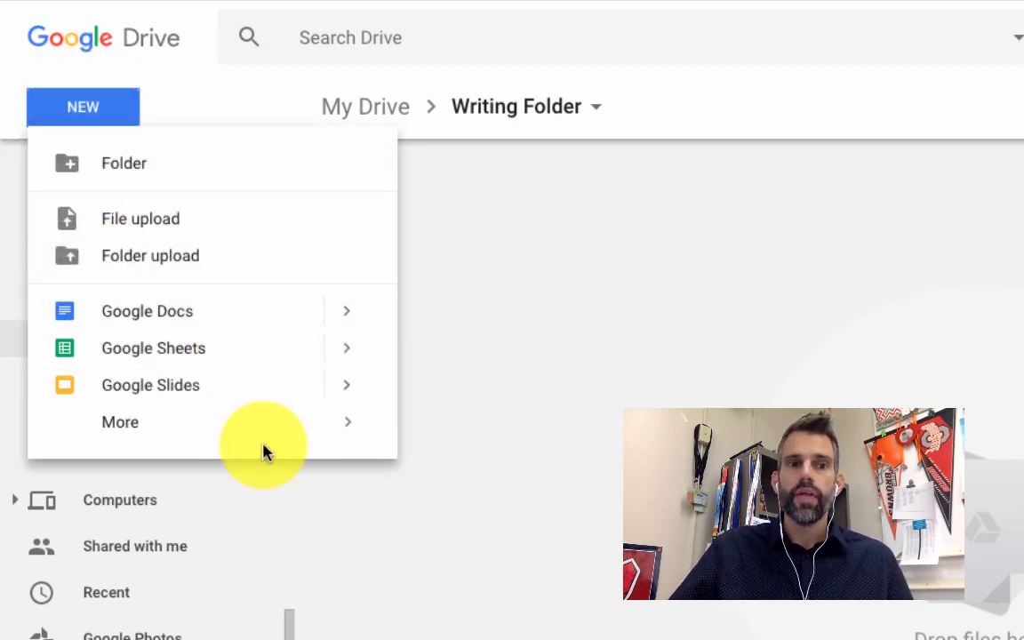
mouse_move(267, 445)
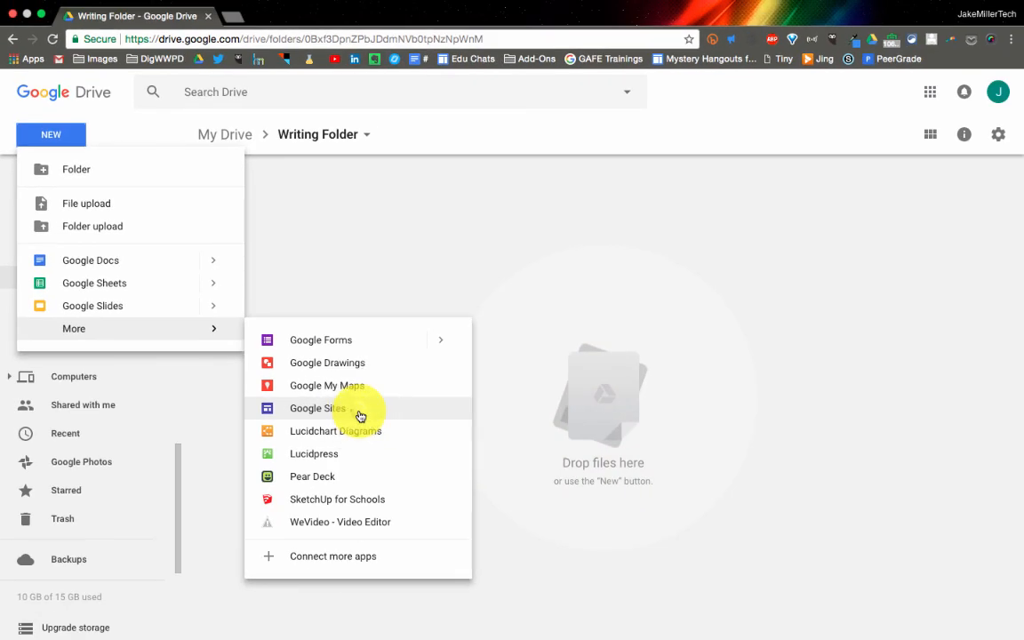
left_click(361, 413)
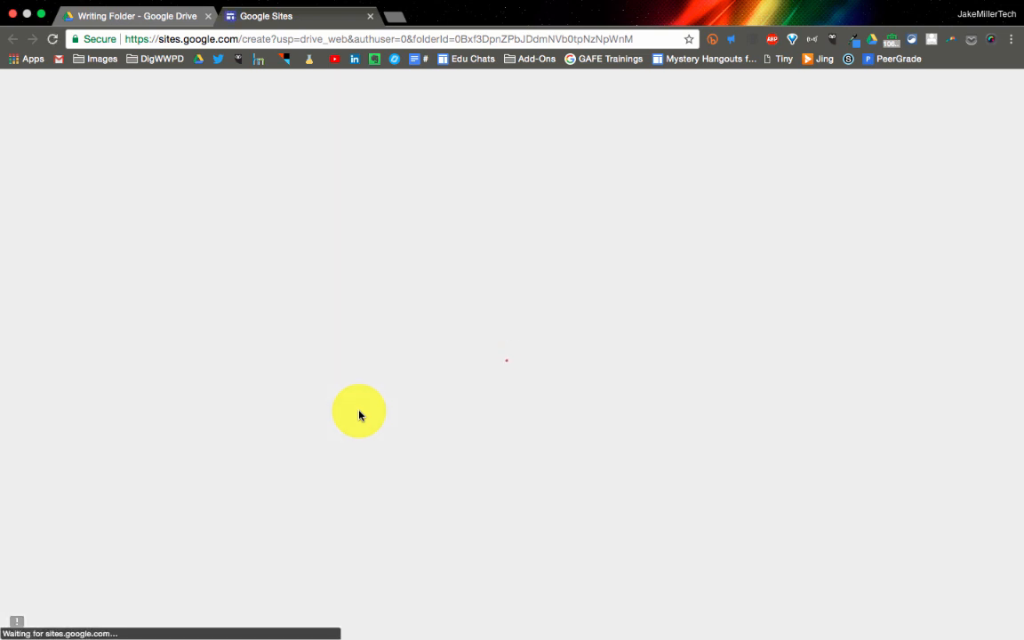
Open sites.google.com in a new browser tab and switch from classic Sites to the new Google Sites
left_click(393, 16)
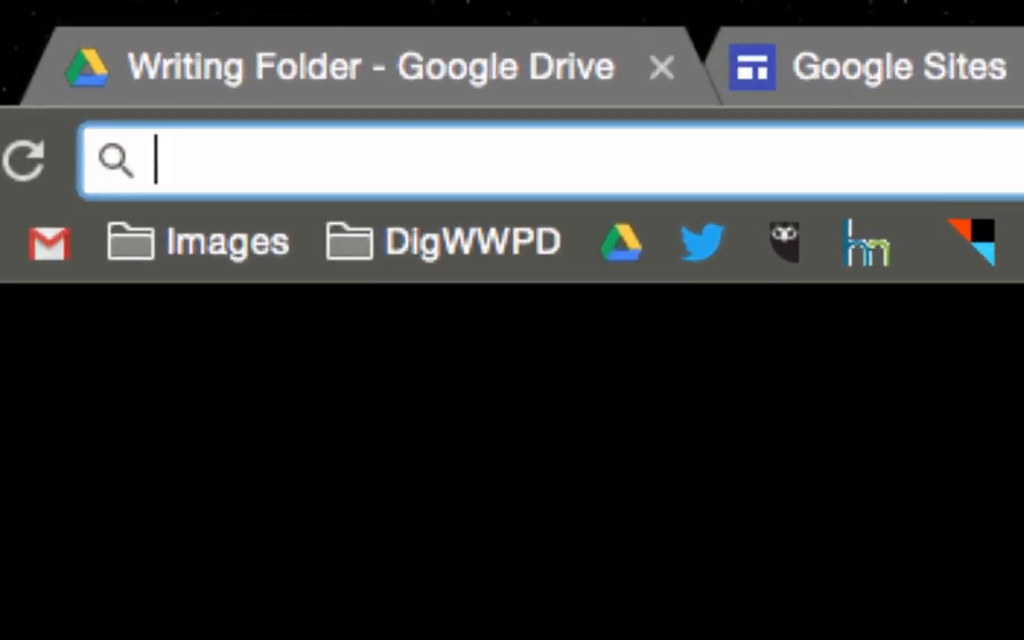
type("sti")
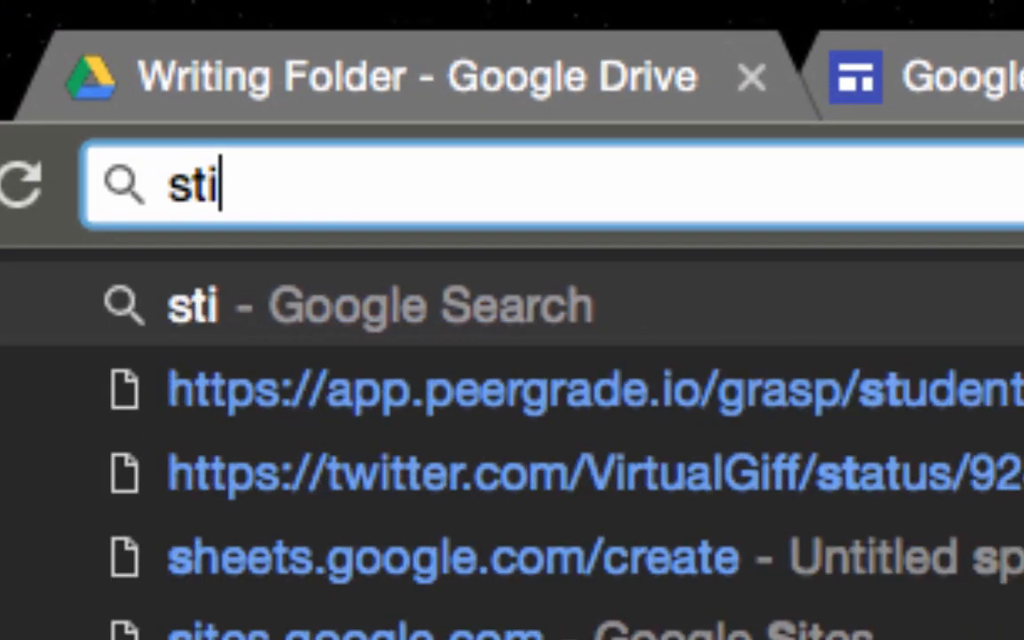
key("BackSpace")
key("BackSpace")
type("ites.google.com")
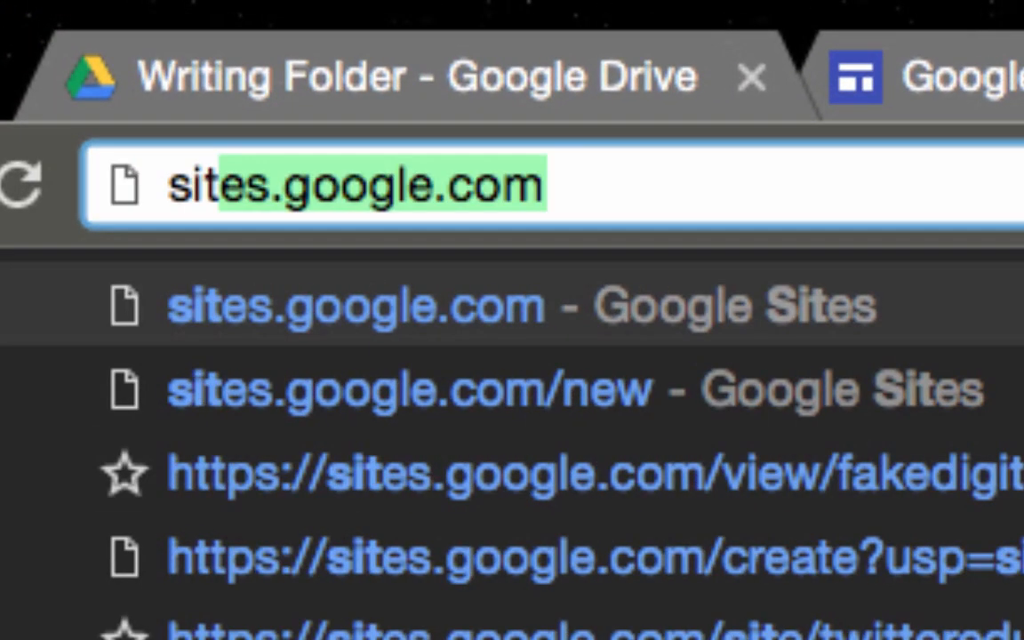
key("Right")
key("Return")
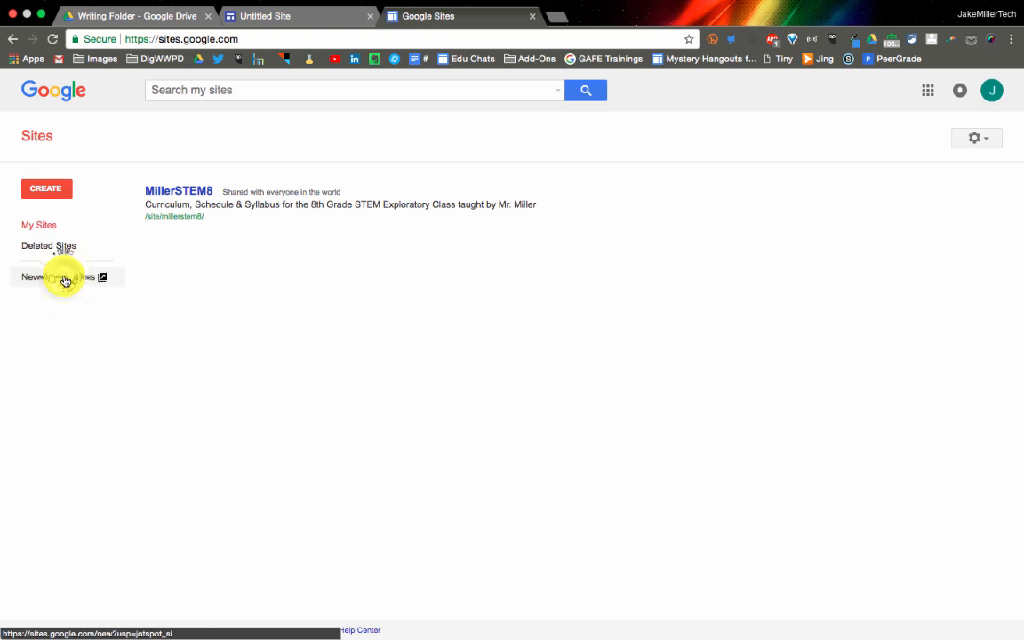
left_click(65, 279)
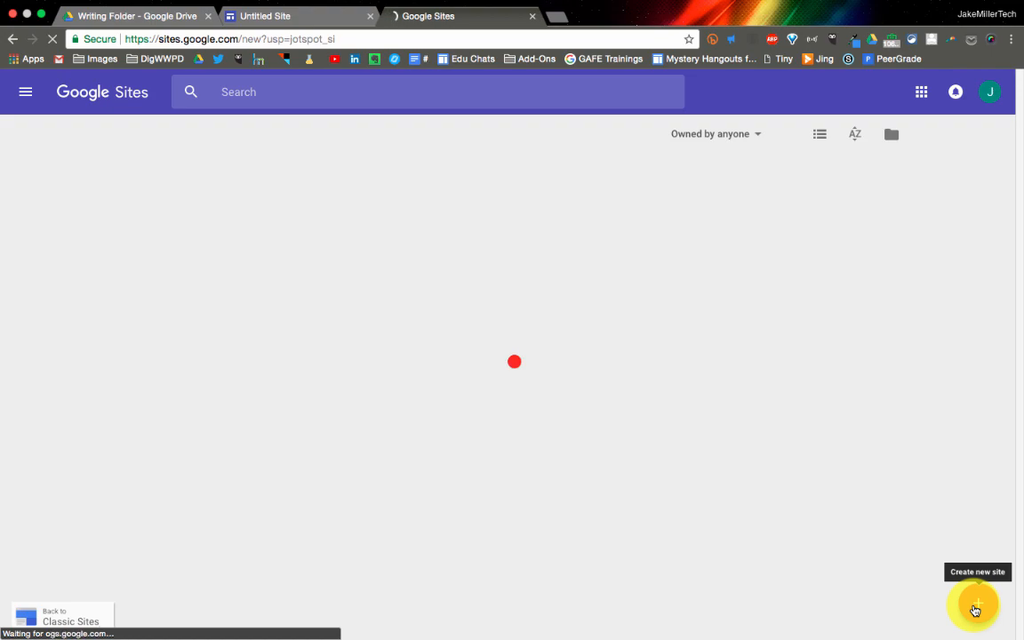
Load sites.google.com/new directly to view the recent sites, and close that browser tab
left_click(354, 40)
type("s")
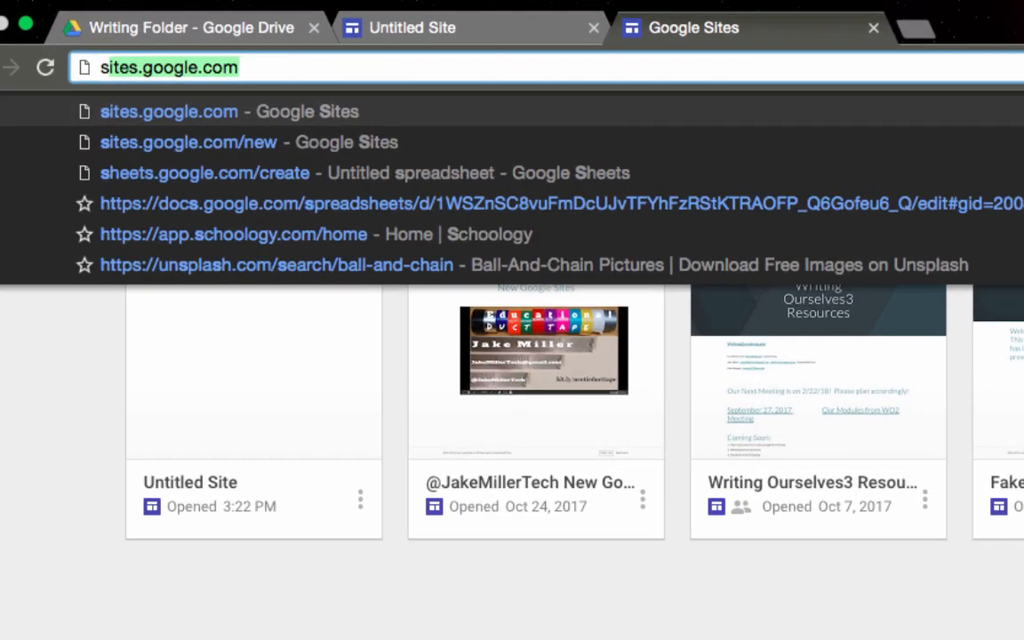
key("BackSpace")
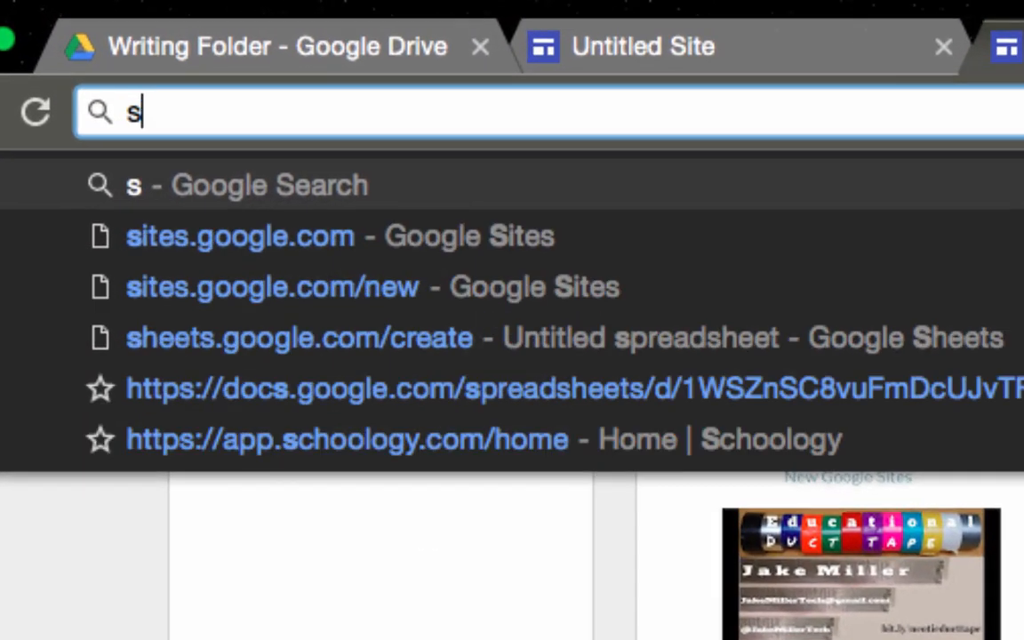
type("ites.google.com")
key("Right")
key("Down")
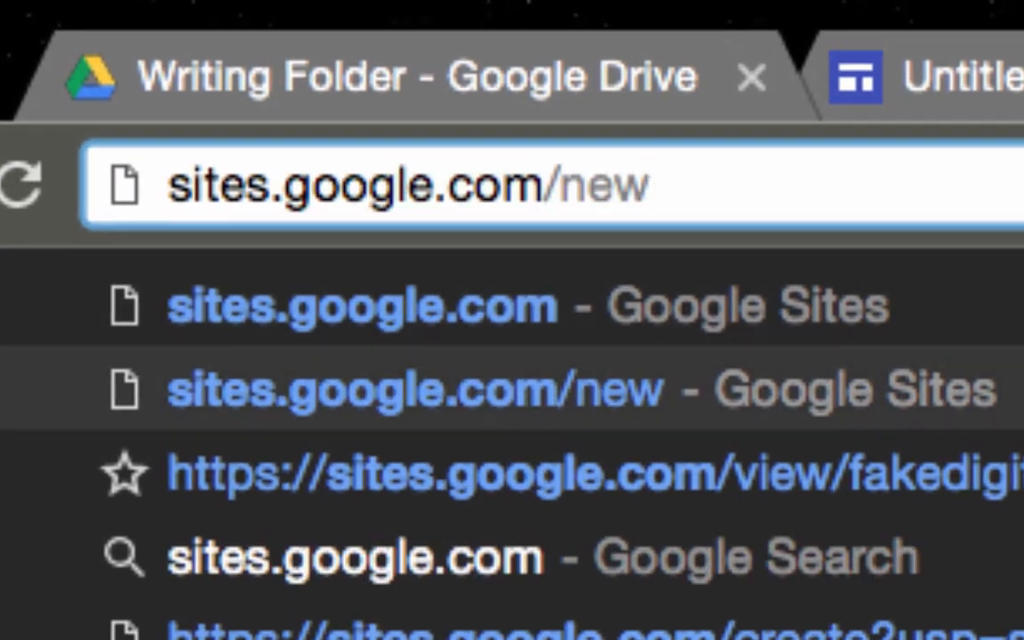
key("Return")
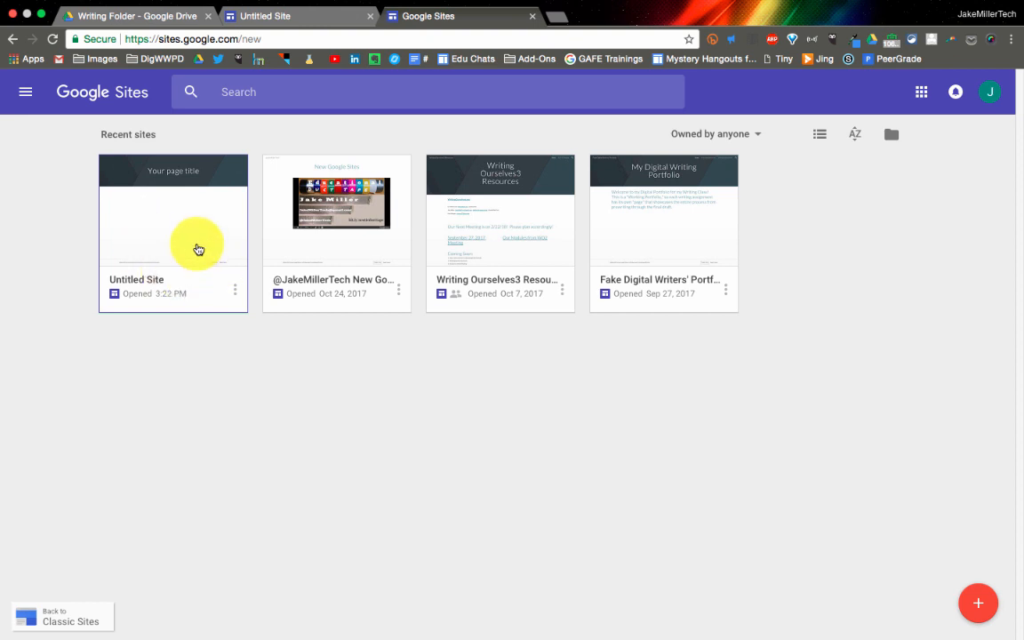
left_click(532, 16)
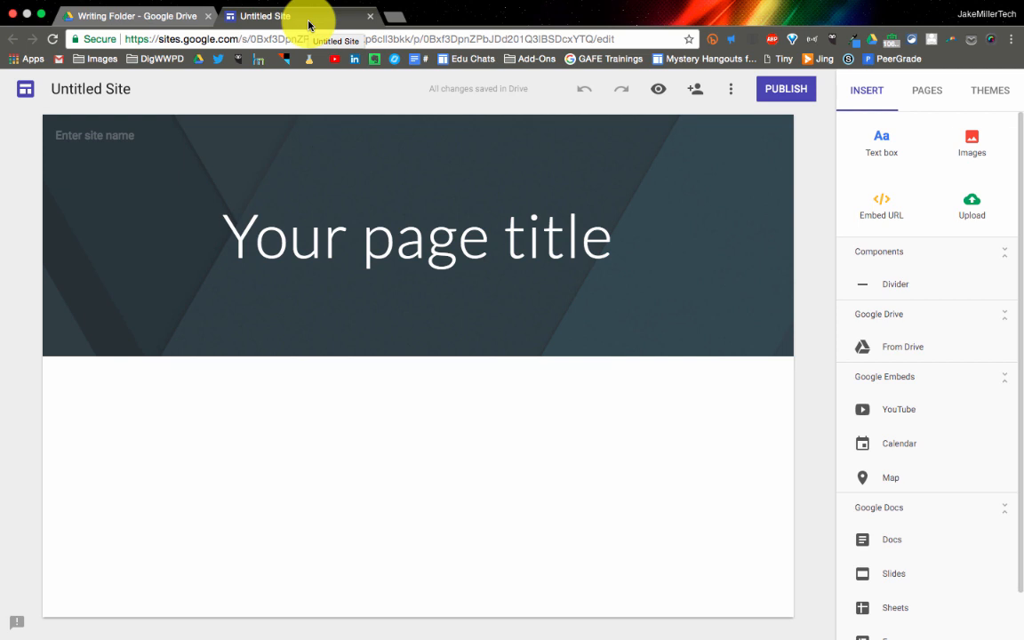
Rename the site document as "Lastname, Firstname Writing Digital Portfolio"
left_click(103, 87)
type("Last N")
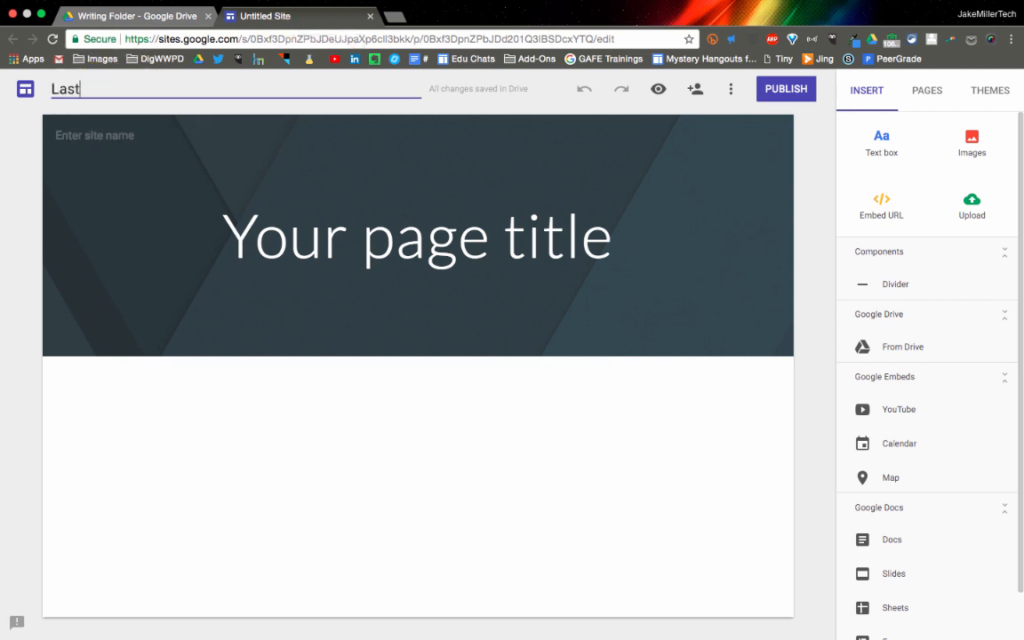
key("BackSpace")
key("BackSpace")
type("name, Firstname ")
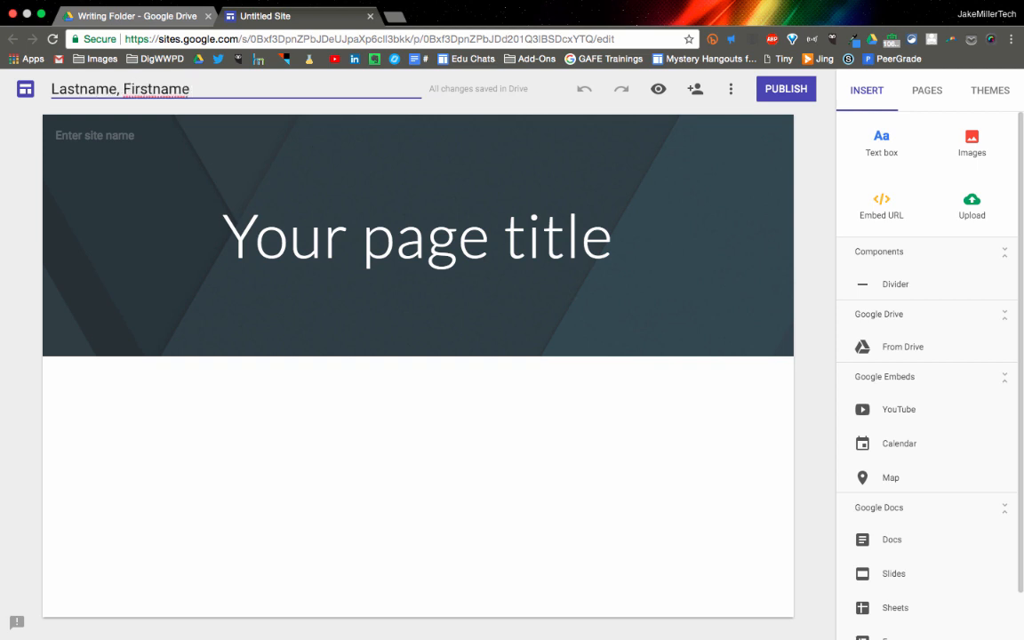
type("Writing DIgital")
key("BackSpace")
key("BackSpace")
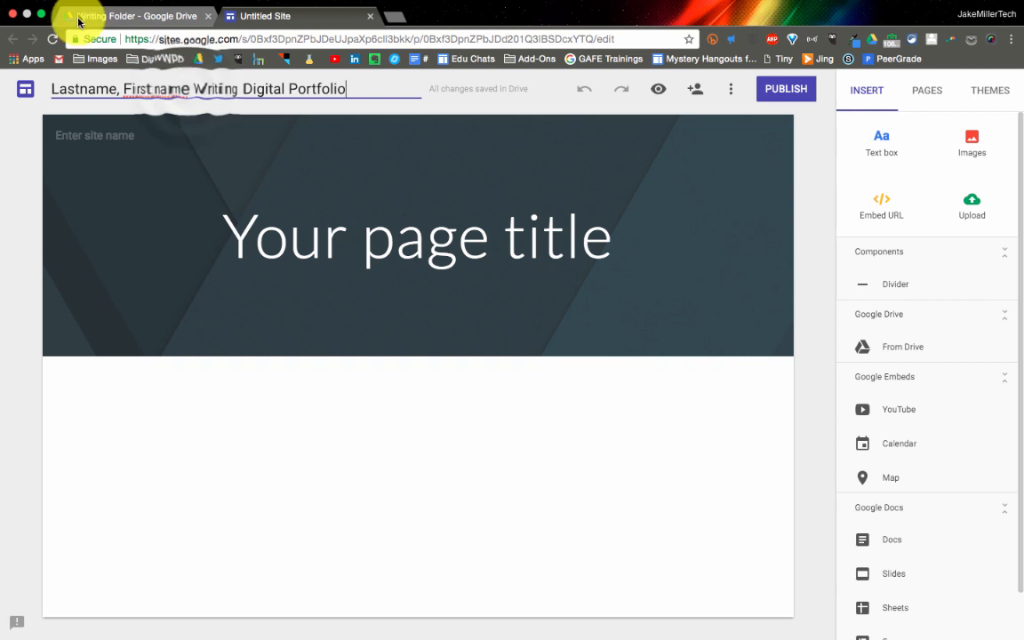
left_click(187, 89)
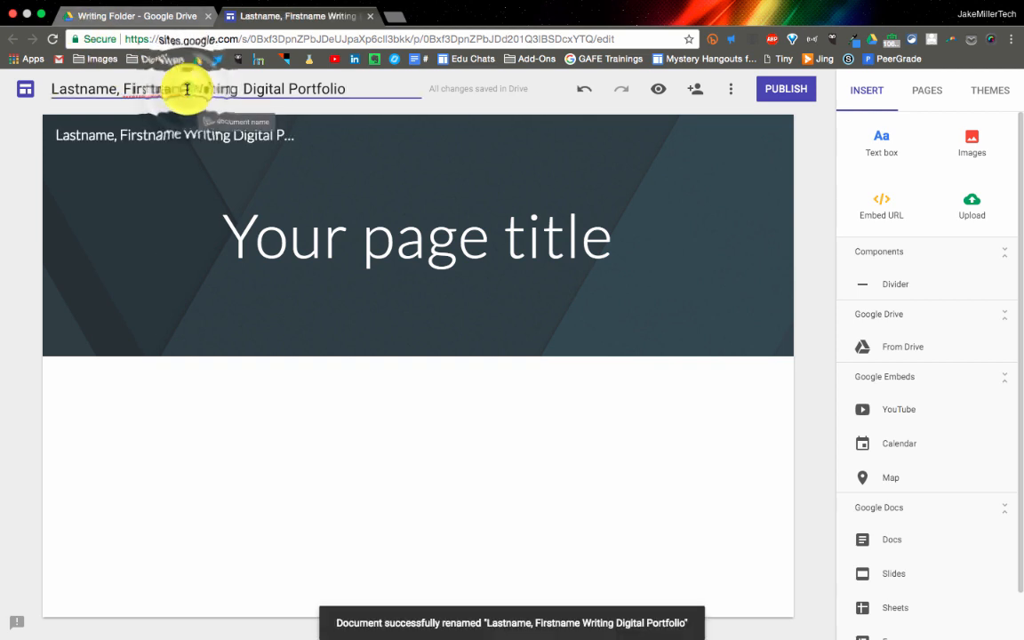
triple_click(187, 89)
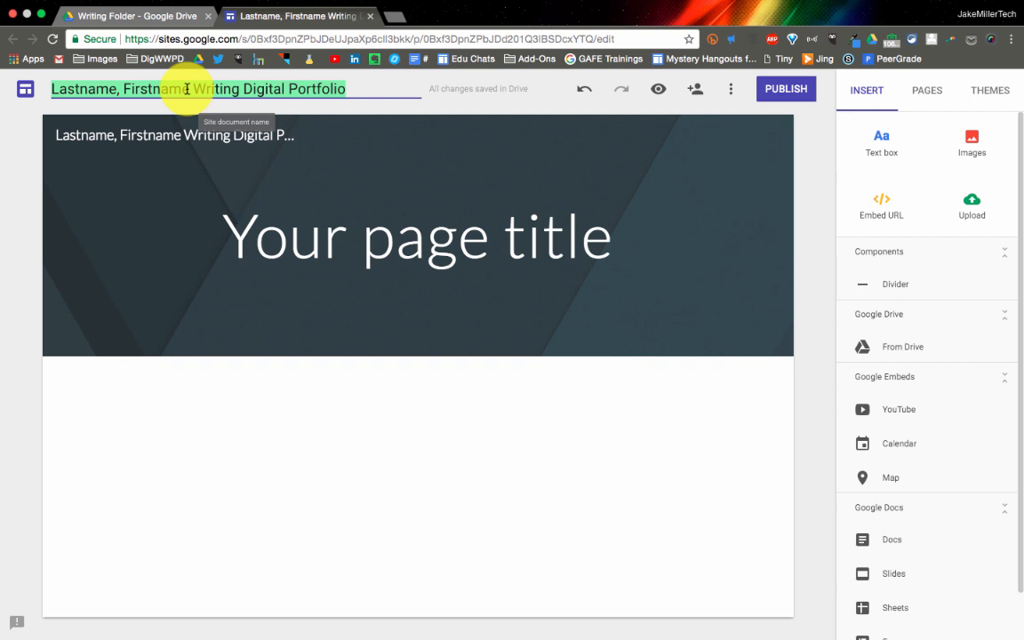
Shorten the site name in the page header to "Writing Digital Portfolio" by removing the last name and first name
left_click(178, 136)
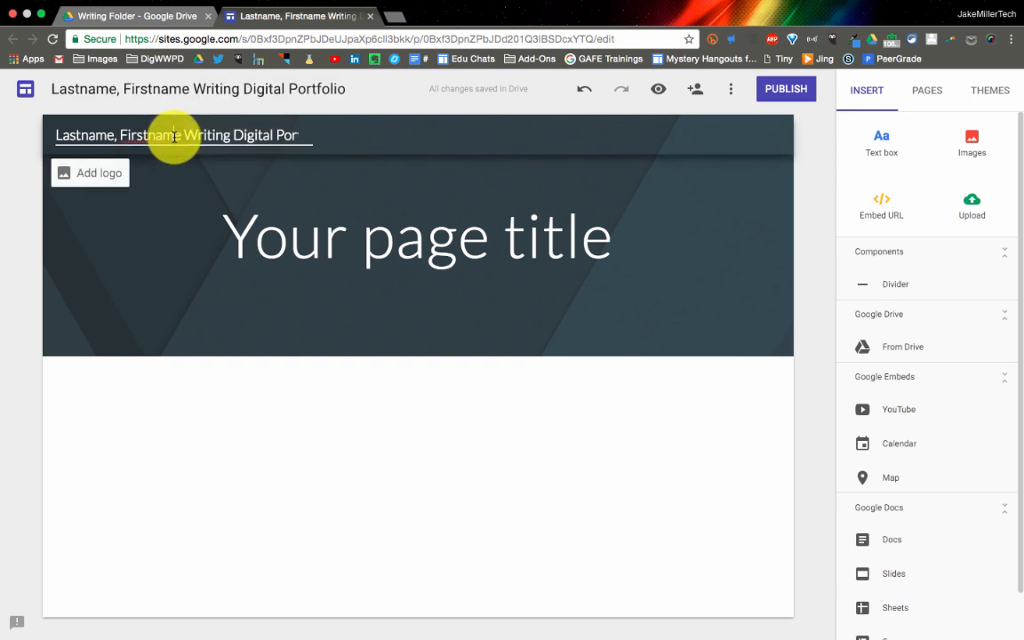
left_click(182, 136)
left_click(180, 136)
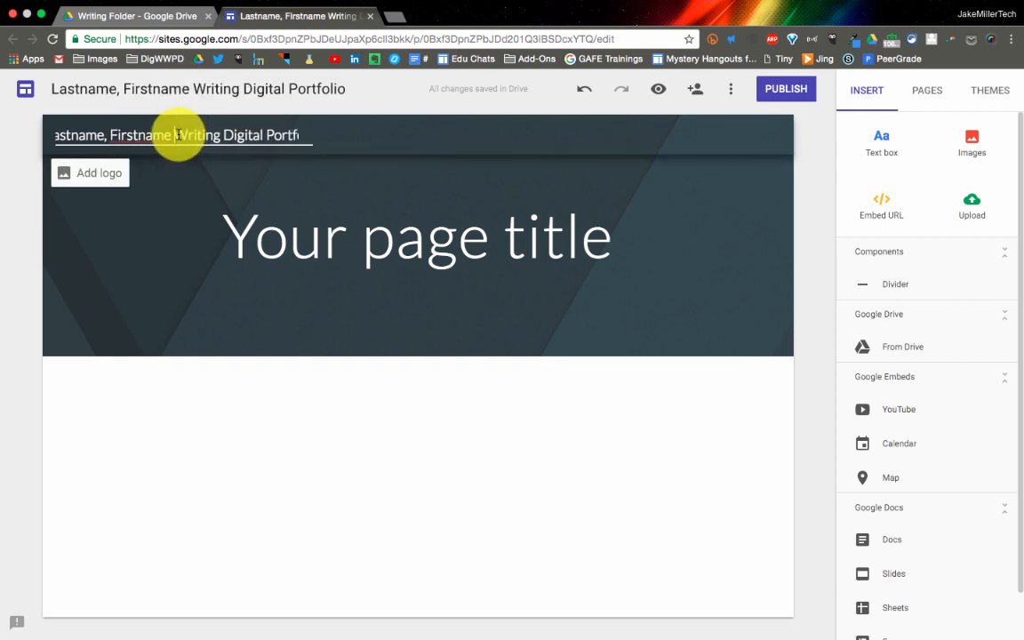
left_click(78, 136)
left_click(174, 136)
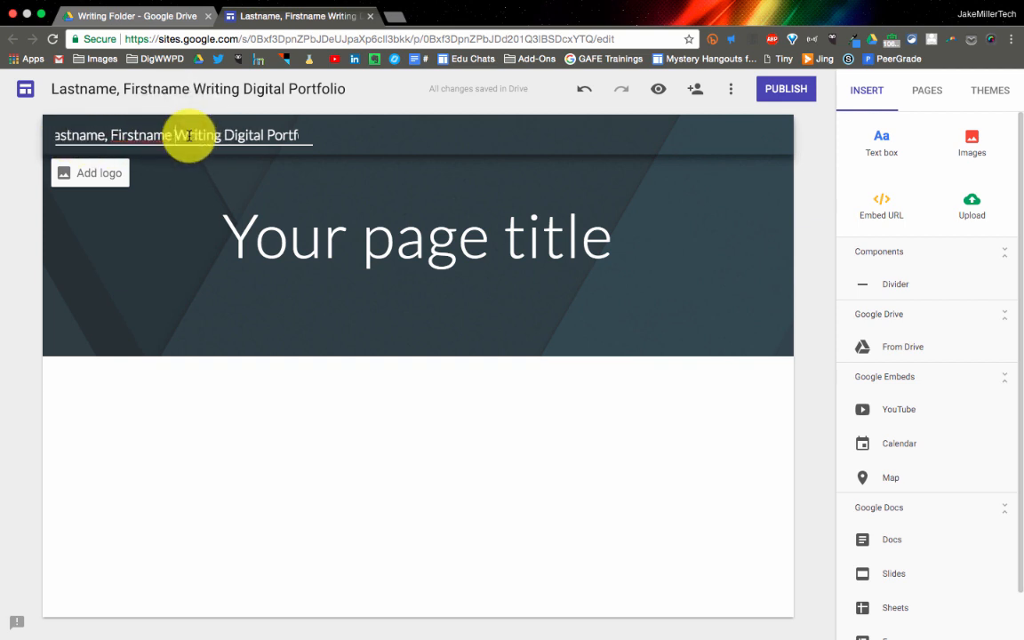
key("BackSpace")
key("BackSpace")
key("BackSpace")
key("BackSpace")
key("BackSpace")
key("BackSpace")
key("BackSpace")
key("BackSpace")
key("BackSpace")
key("BackSpace")
key("BackSpace")
key("BackSpace")
key("BackSpace")
key("BackSpace")
key("BackSpace")
key("BackSpace")
key("BackSpace")
key("BackSpace")
key("BackSpace")
key("BackSpace")
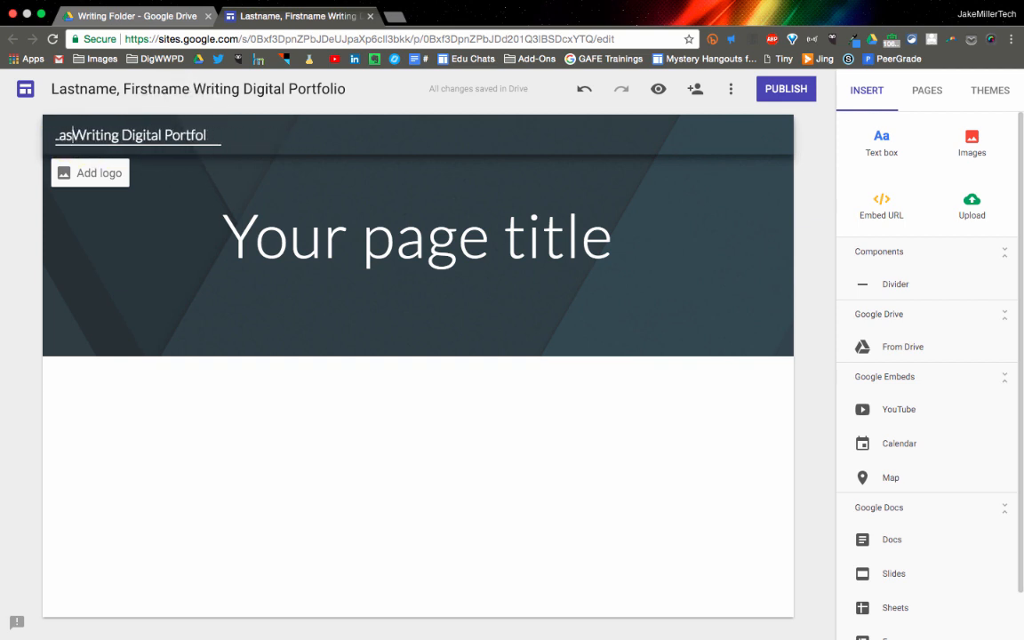
left_click(84, 209)
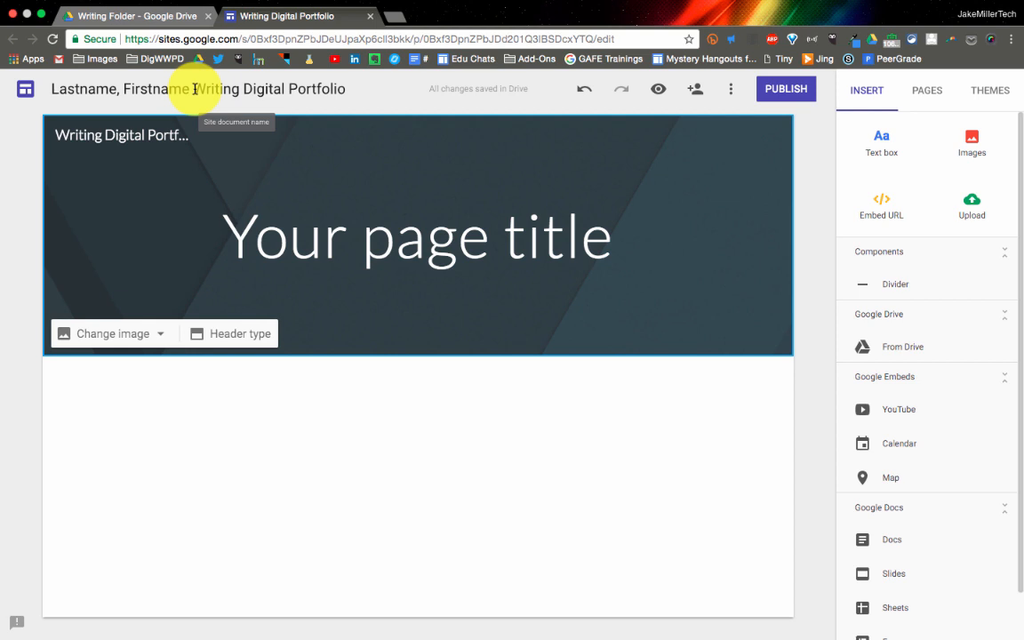
left_click(145, 88)
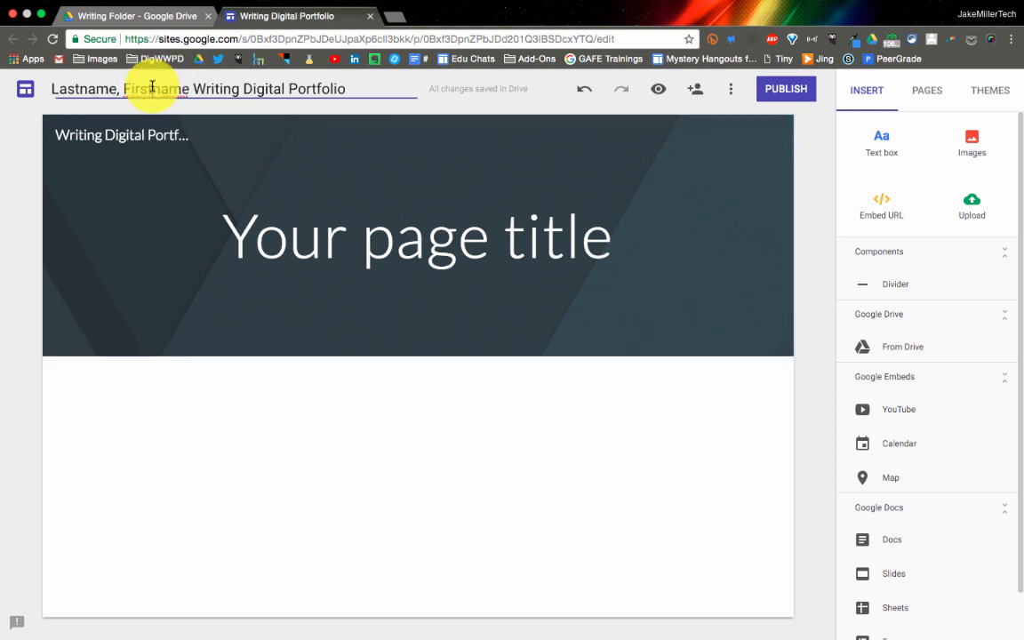
left_click(145, 135)
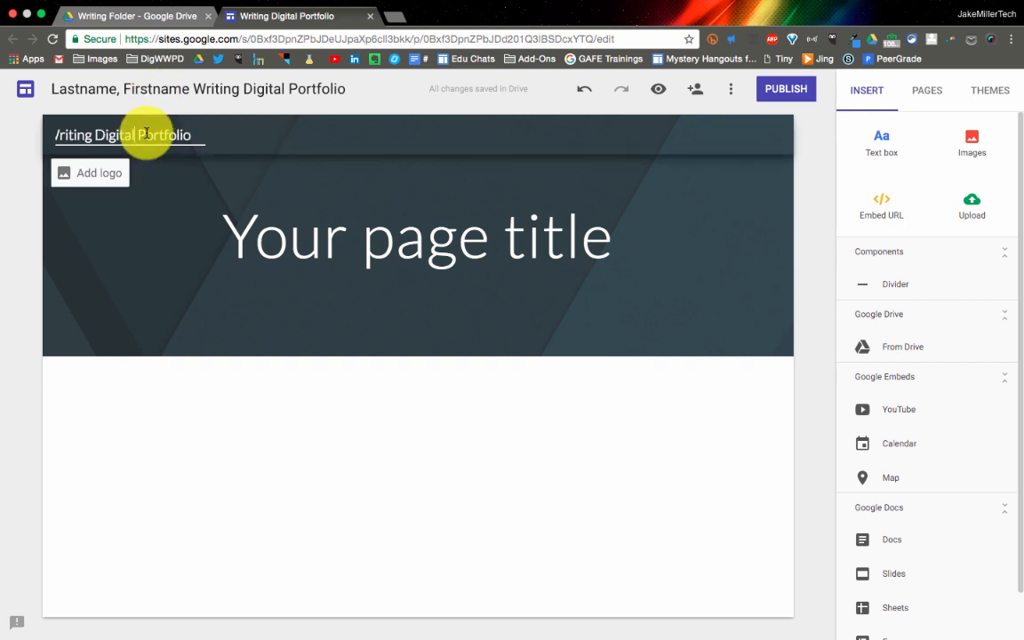
Replace the placeholder page title in the banner with "Homepage"
left_click(443, 237)
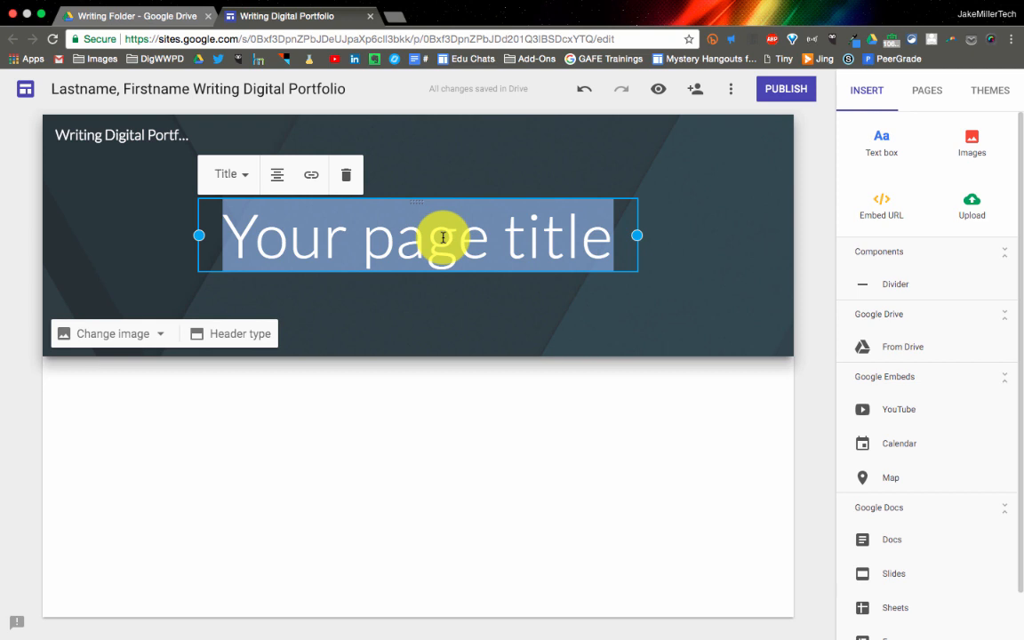
type("Hoe")
key("BackSpace")
type("mp")
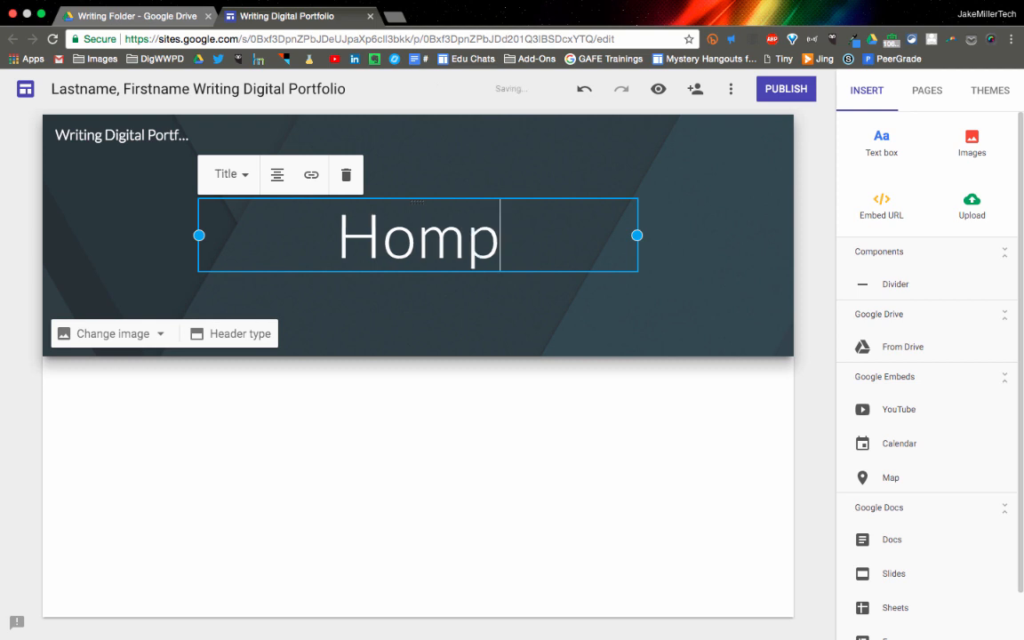
key("BackSpace")
type("epage")
left_click(527, 385)
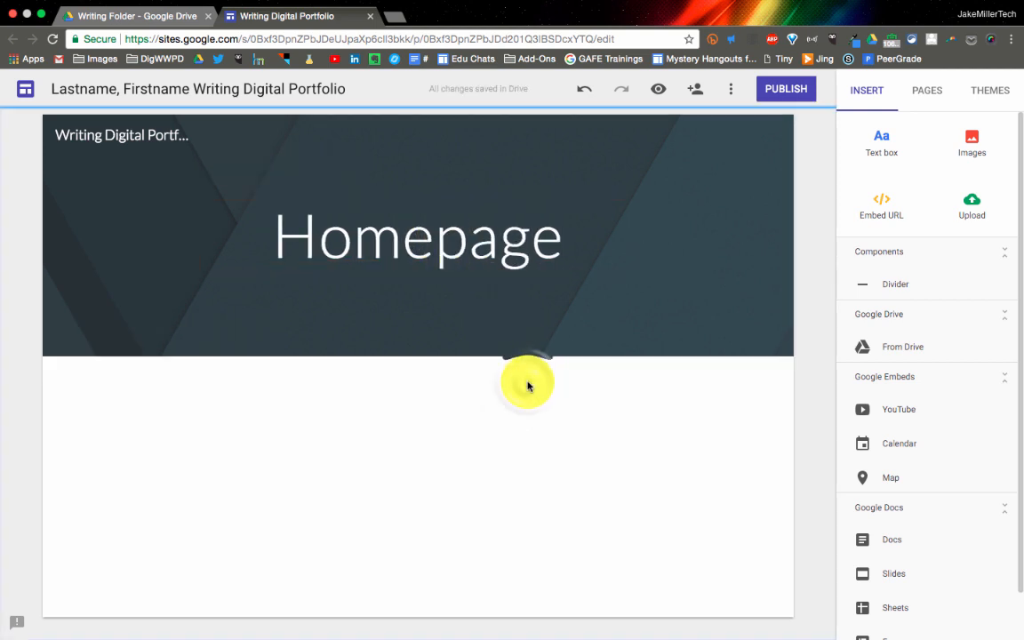
Try the Large banner and Title only header types, and set the header back to Banner
mouse_move(594, 252)
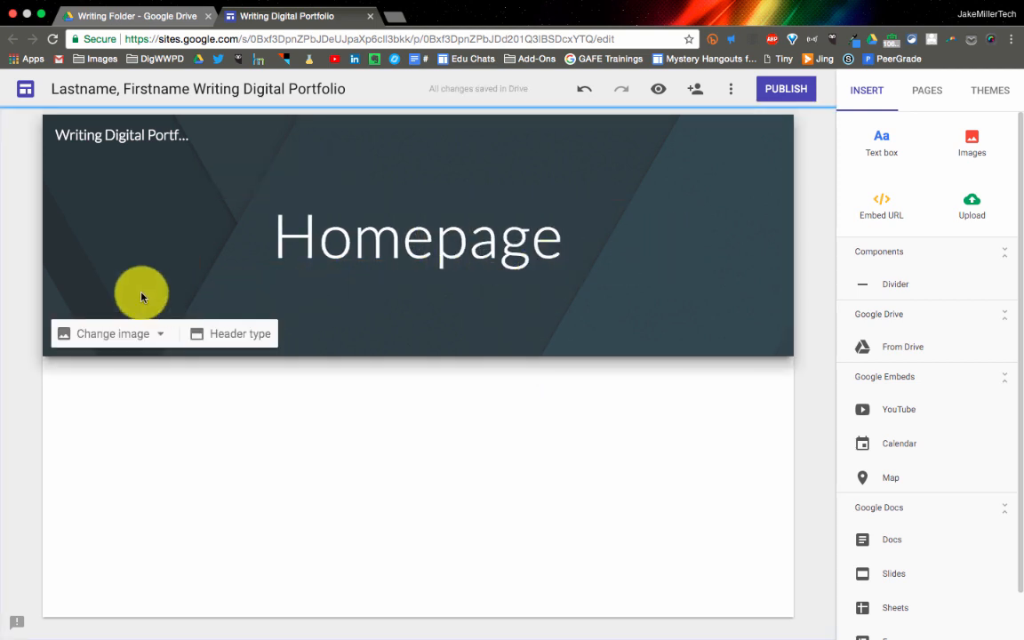
left_click(255, 335)
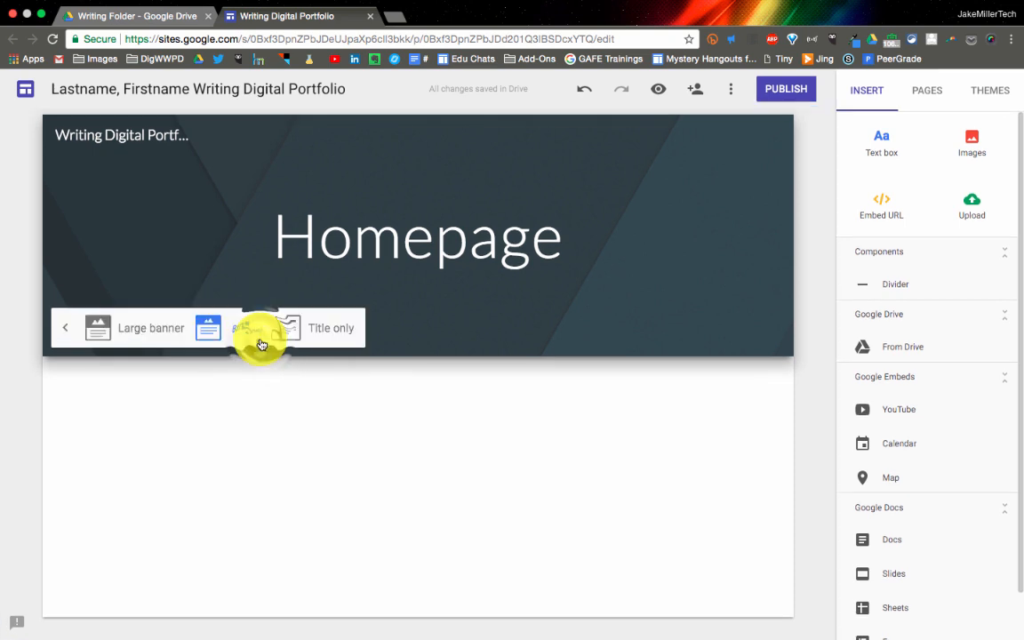
left_click(148, 327)
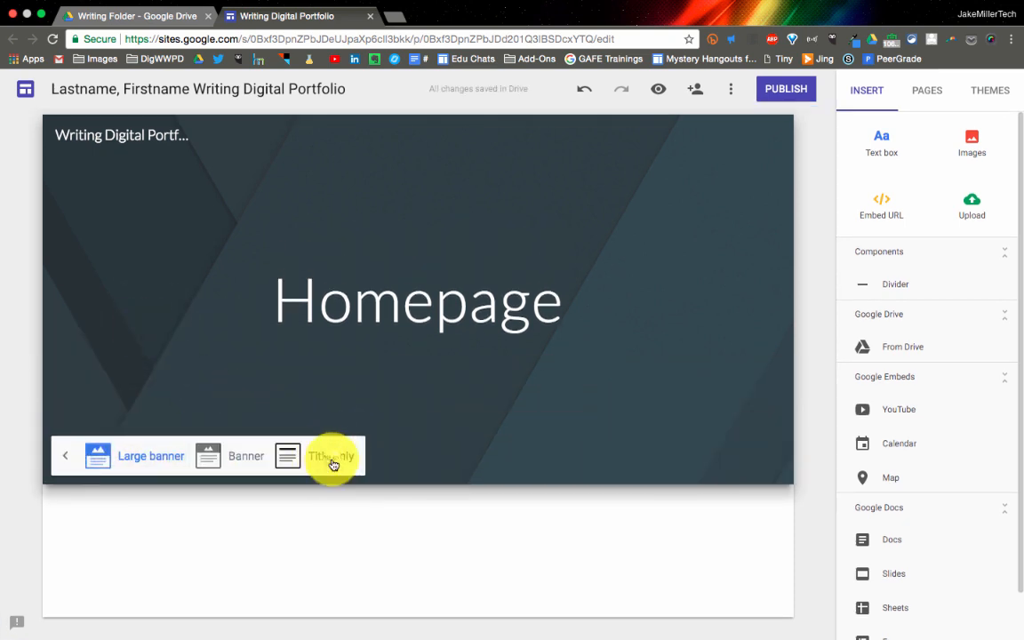
left_click(332, 460)
left_click(204, 212)
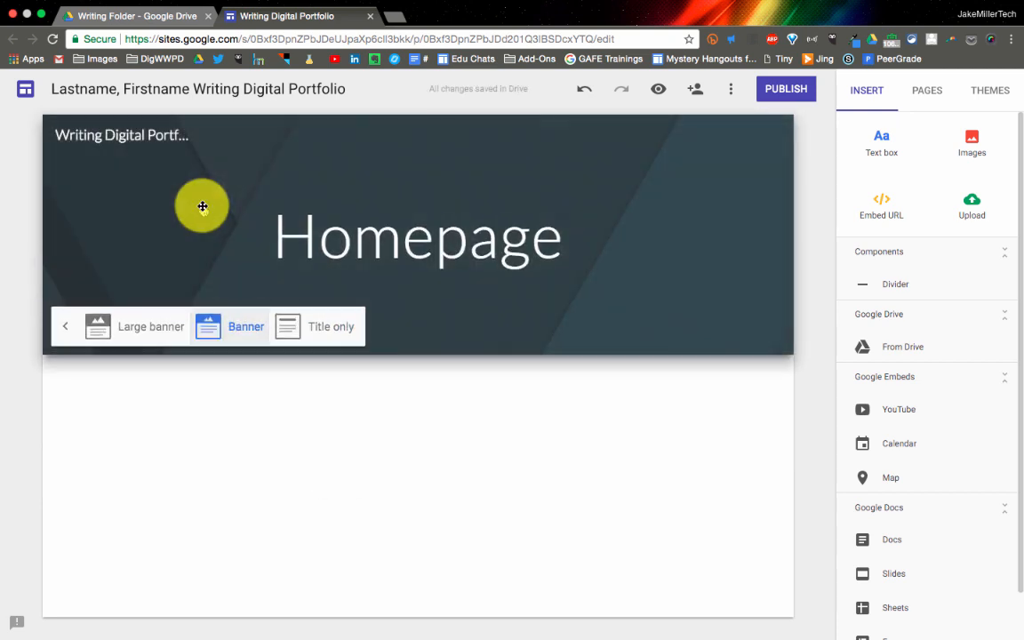
left_click(65, 329)
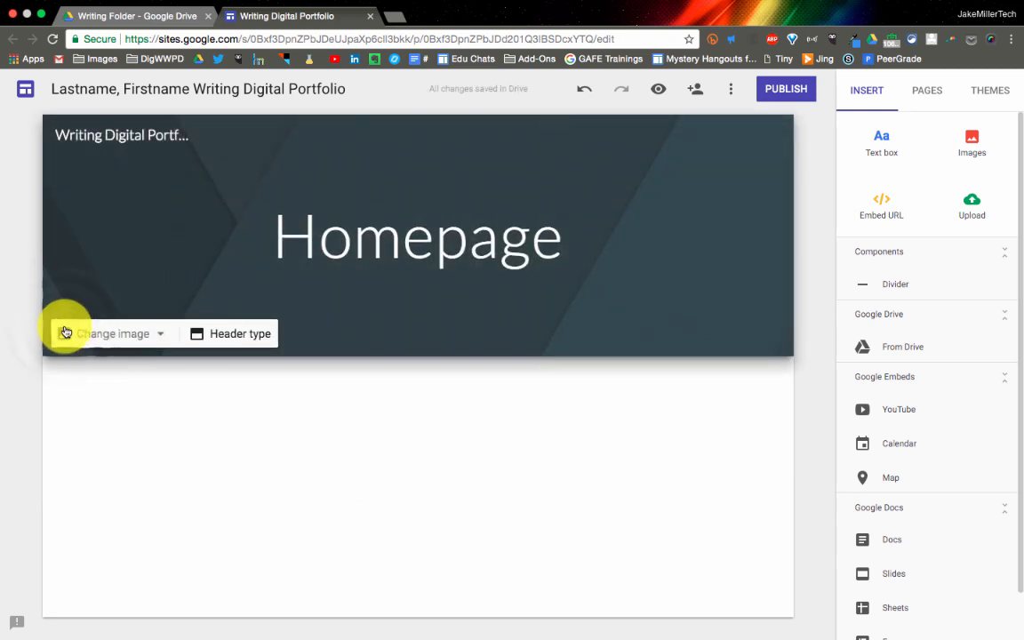
Change the homepage header image to the gallery picture of colorful hanging paper strips
left_click(142, 336)
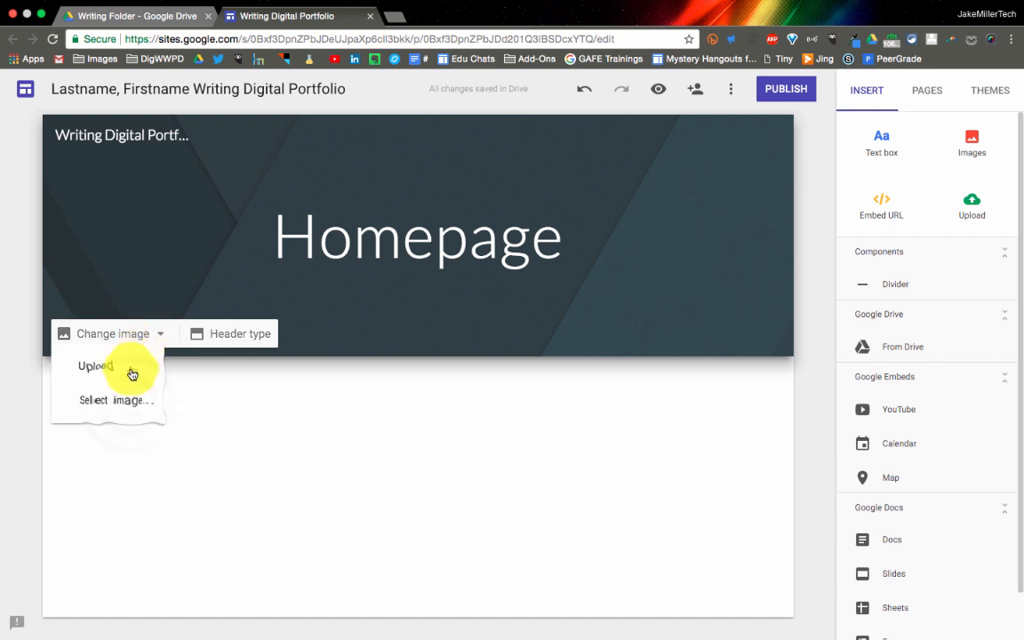
left_click(131, 403)
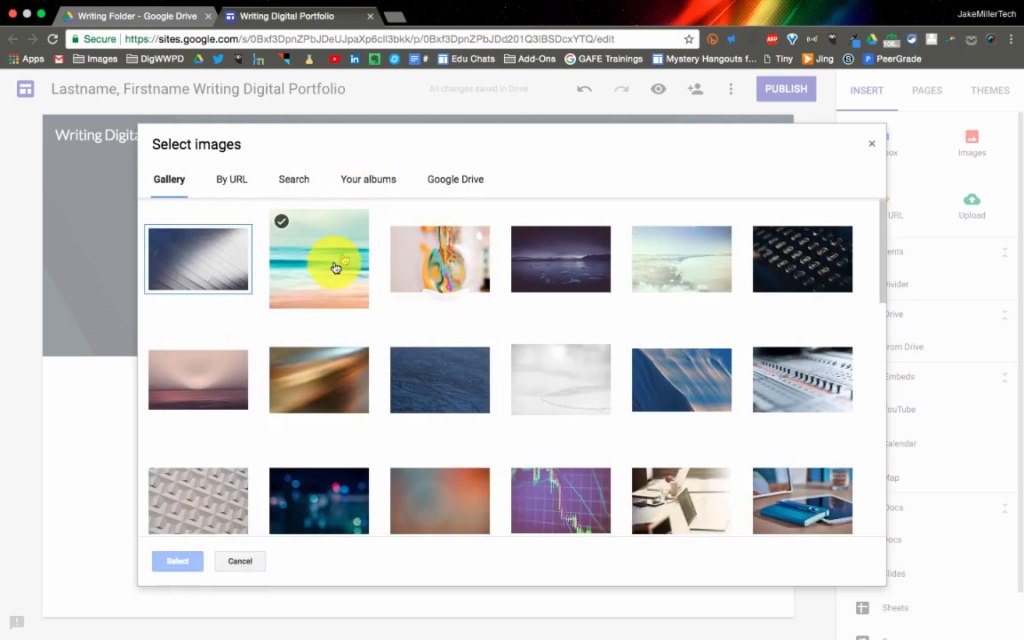
left_click(448, 276)
left_click(182, 558)
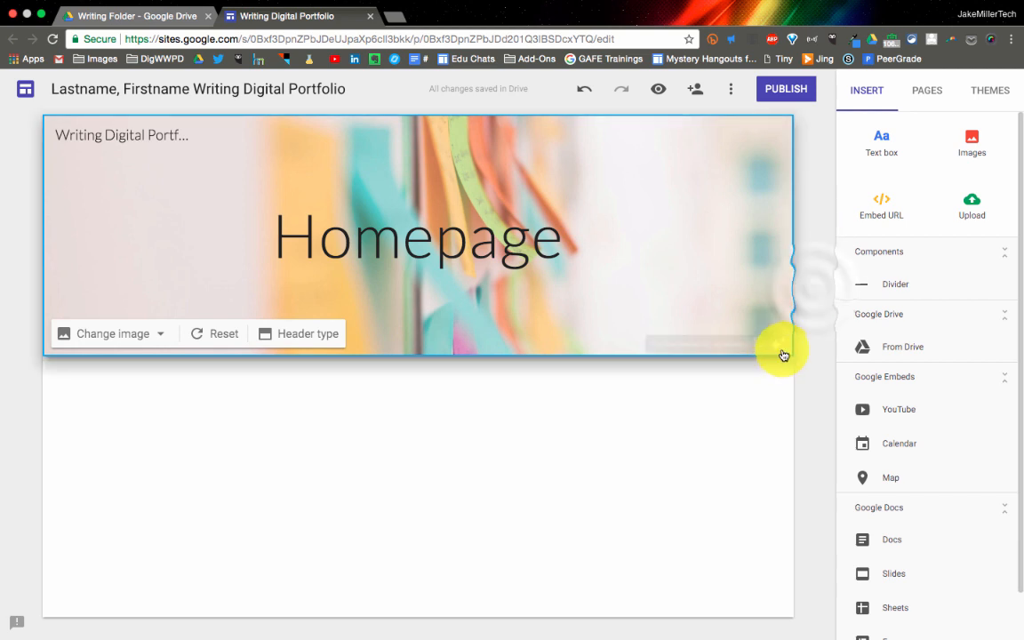
left_click(812, 292)
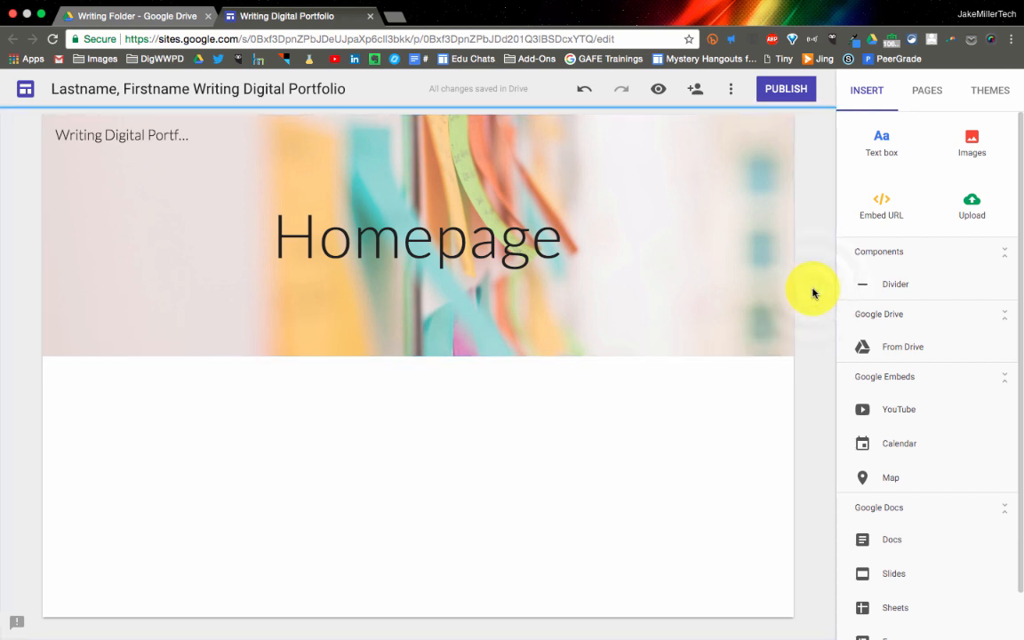
Try the Aristotle theme, return to the Simple theme, and check the font styles each one offers
left_click(992, 91)
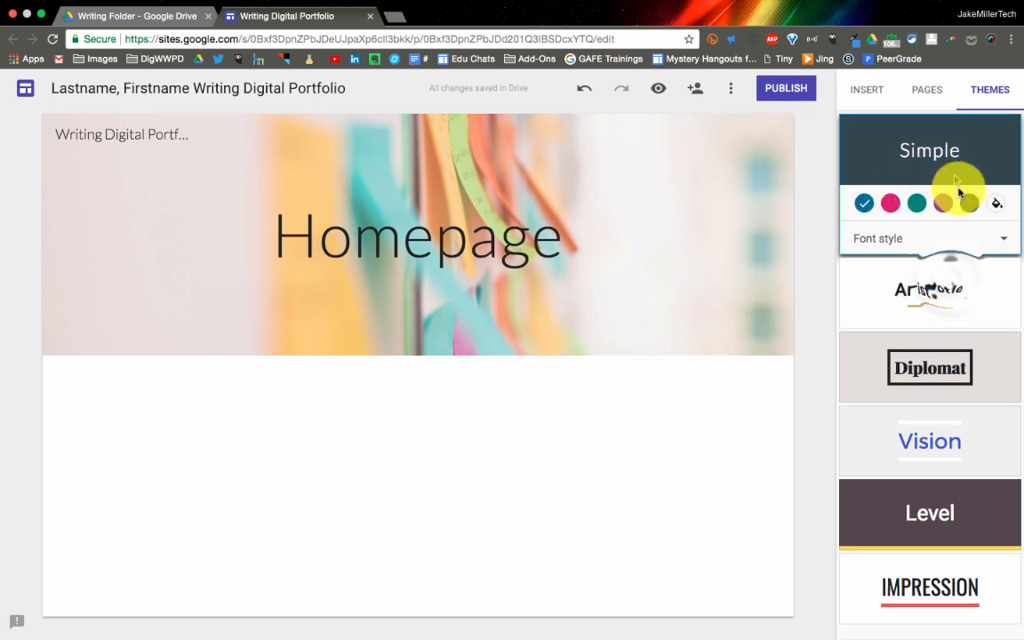
left_click(951, 282)
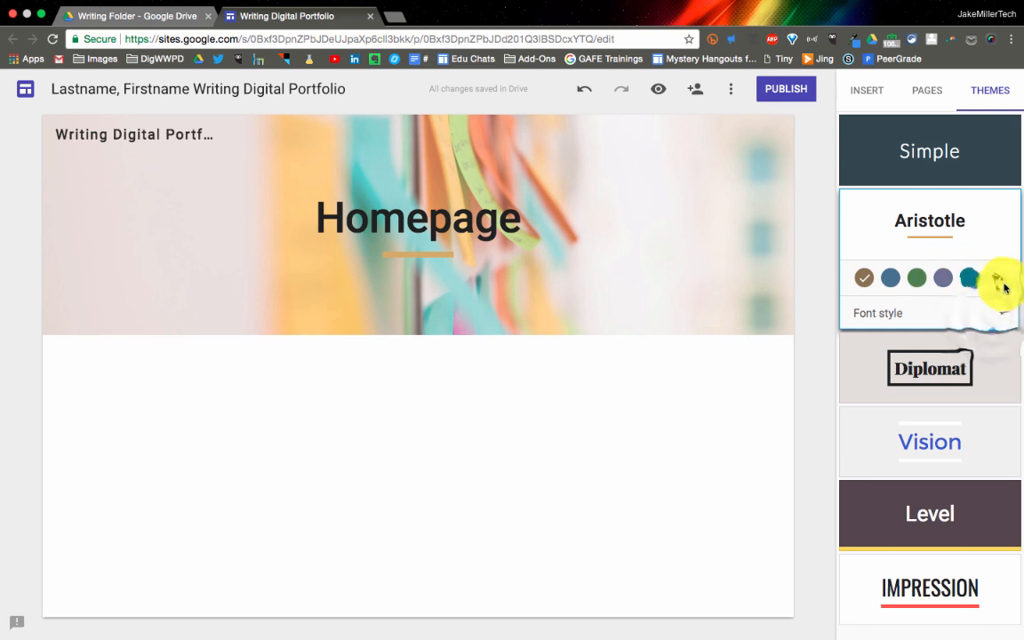
left_click(995, 319)
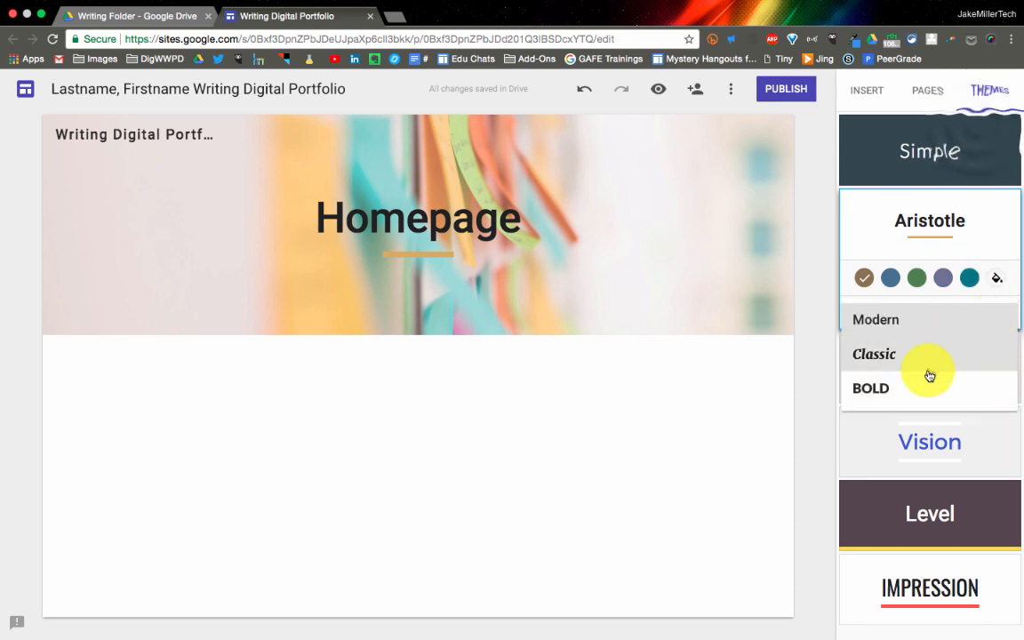
left_click(977, 130)
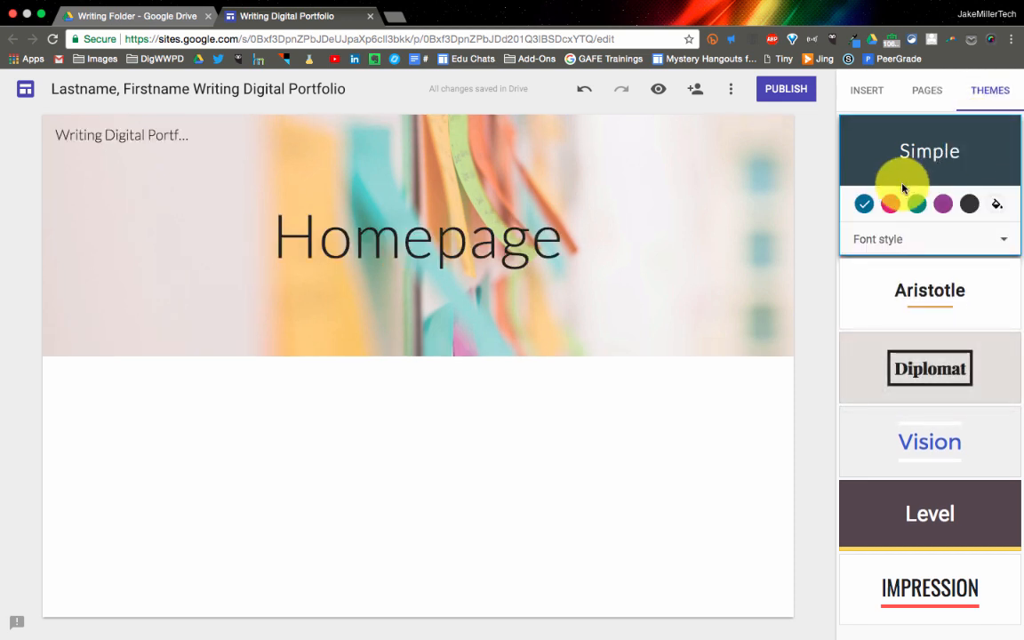
left_click(1003, 240)
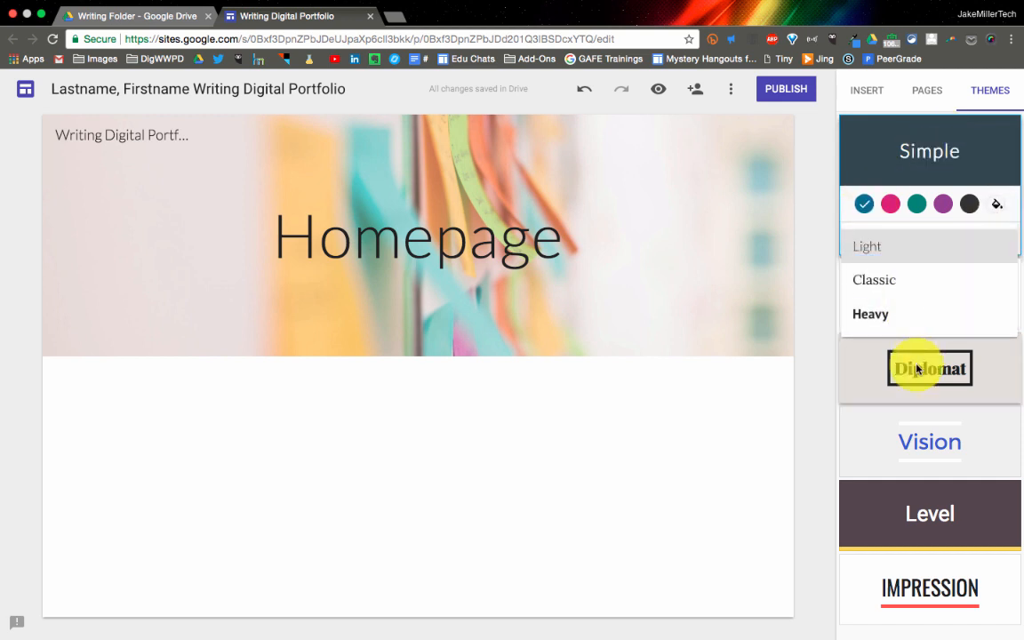
left_click(808, 395)
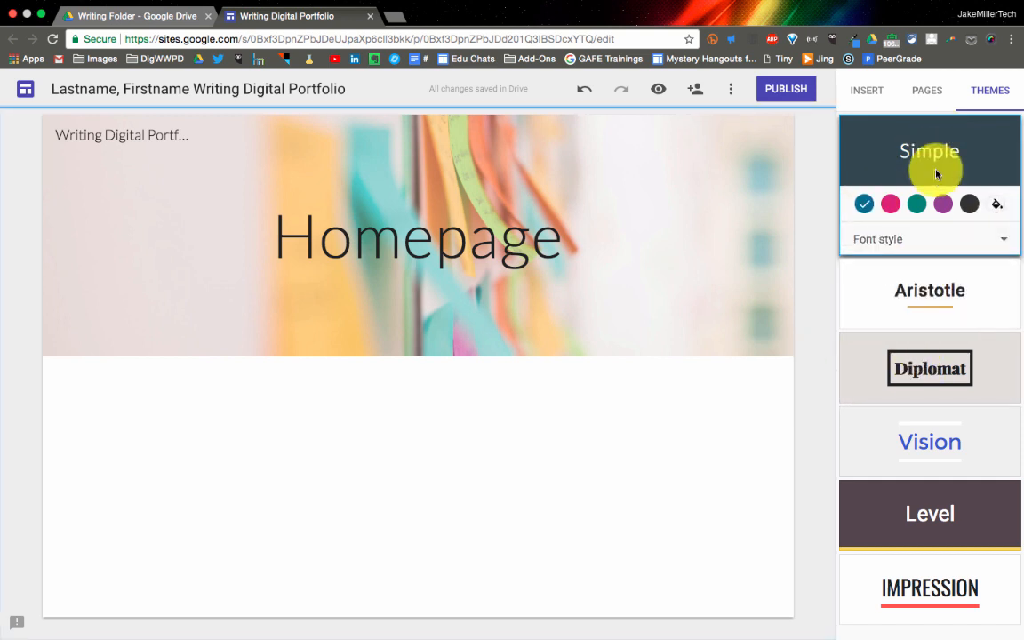
Insert a homepage text box and enter "My name is", the author's first name, and "This is my Digital Portfolio for my Writing 10"
left_click(876, 98)
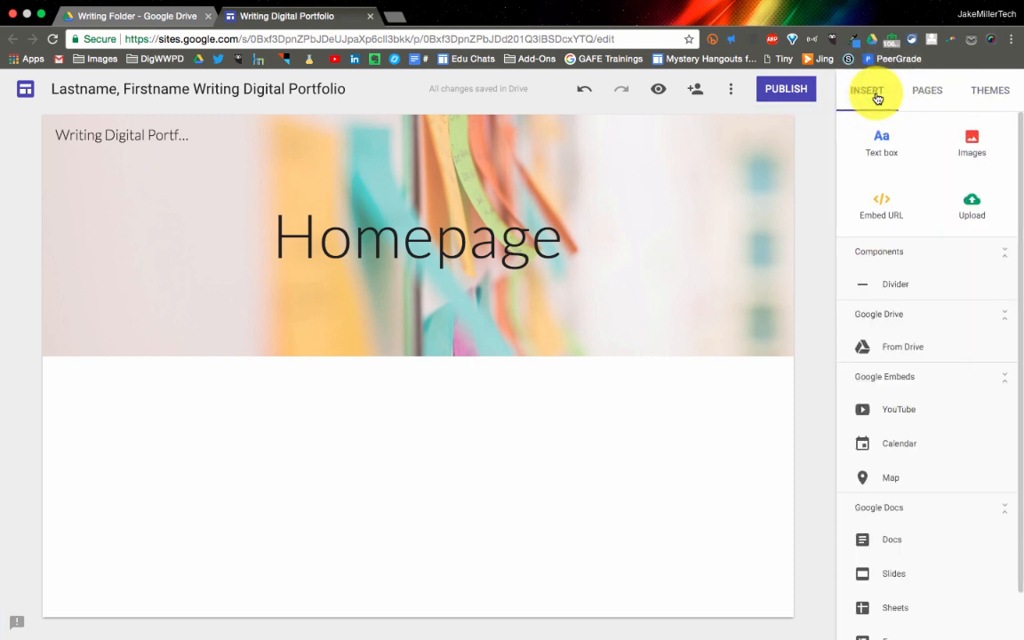
left_click(886, 147)
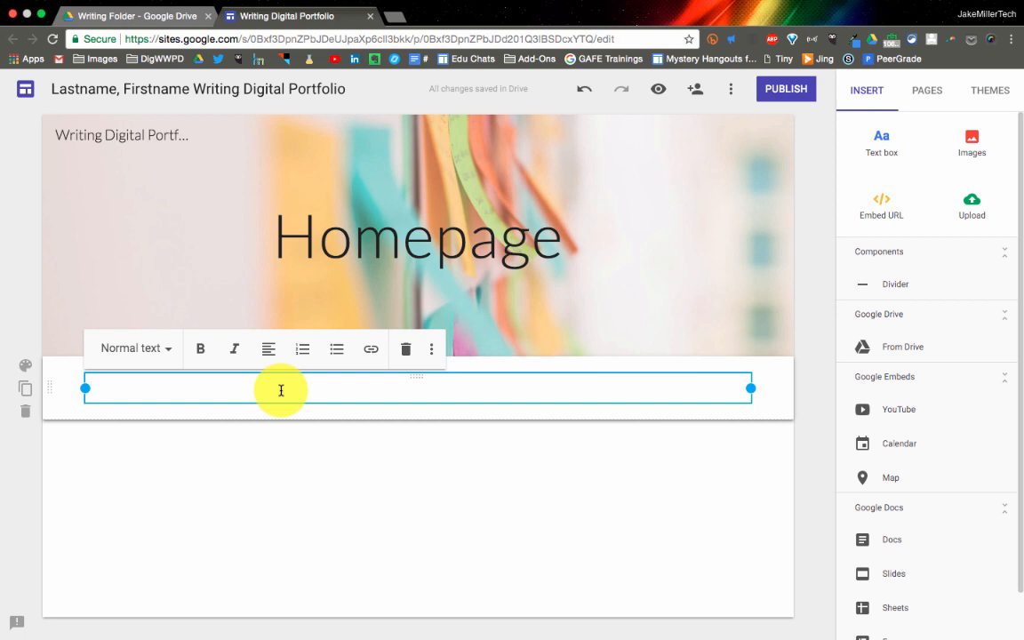
type("My name is Jake.  This is my Digital Portfolio for my Writing 10")
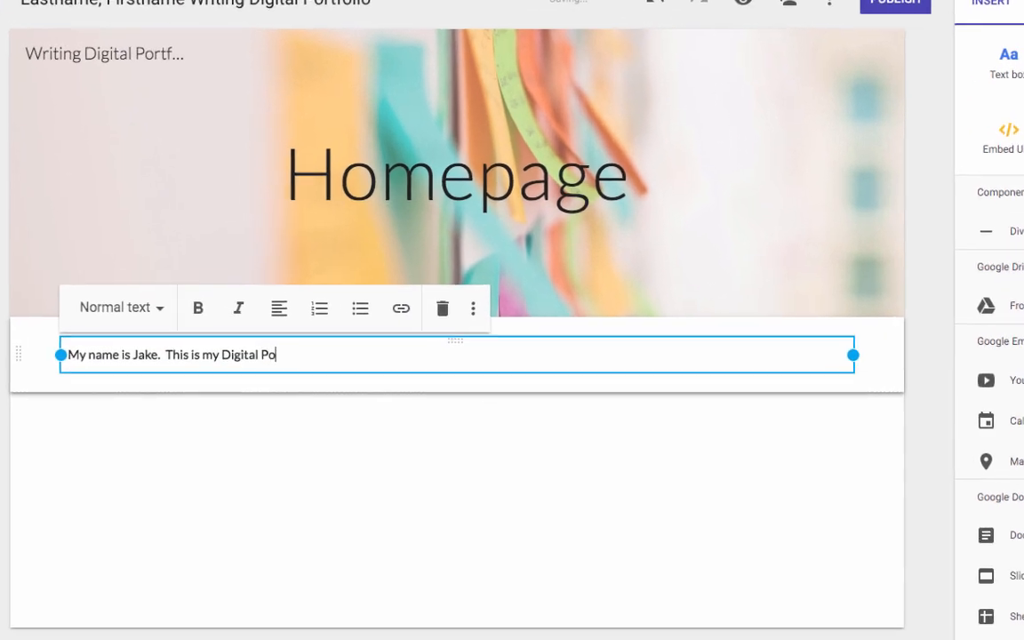
type(" page.  This is where I will showcase my work.  ALon")
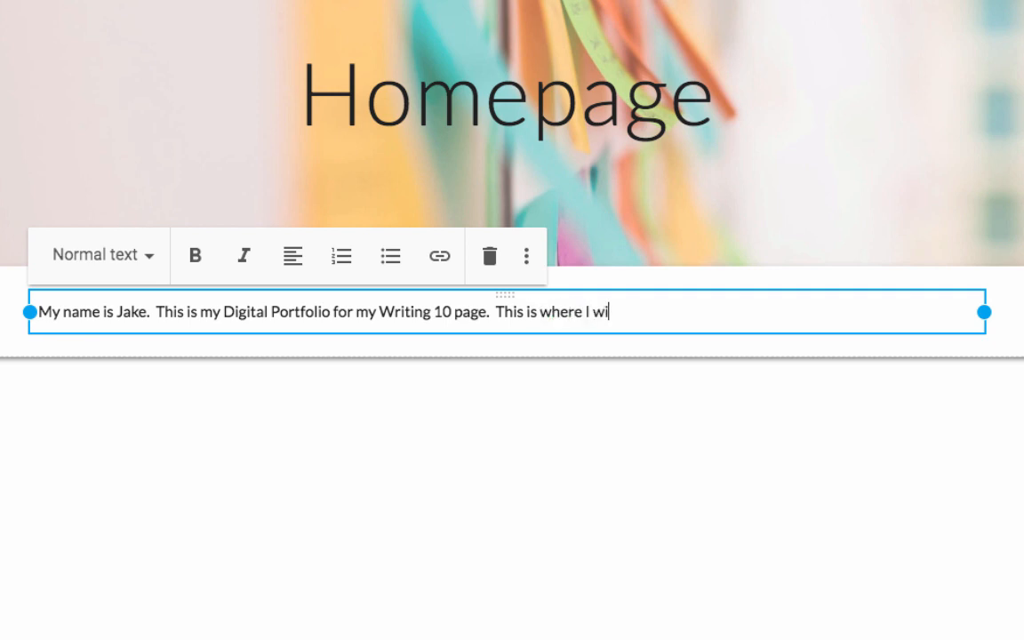
Continue the introduction with "page. This is where I will showcase my work. Along the top of the page you can click on specific assignments to view."
key("BackSpace")
key("BackSpace")
key("BackSpace")
type("long the top of the page you can clic")
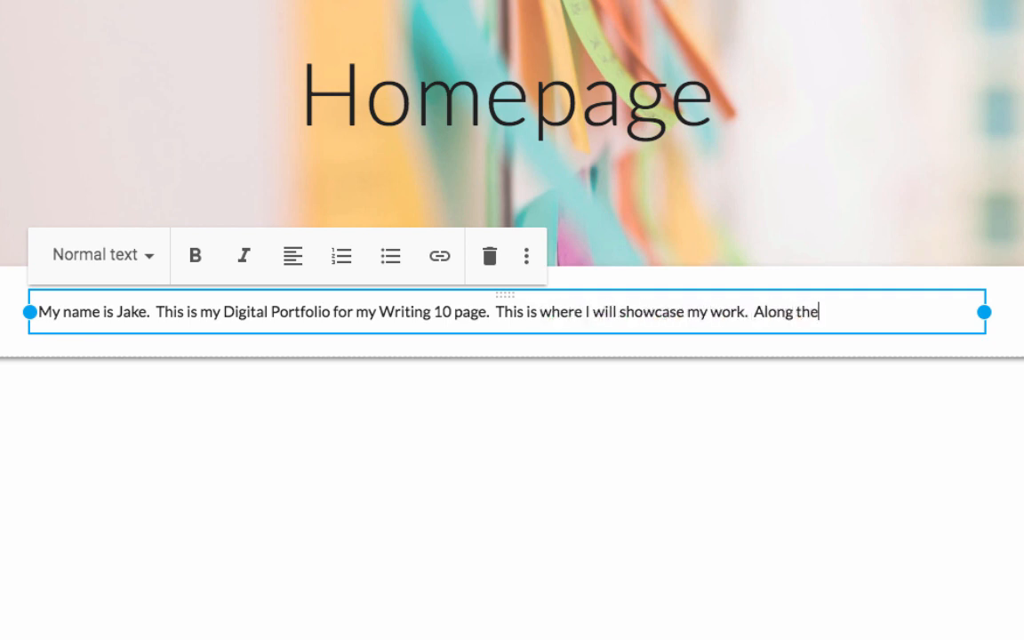
type("k on specific assignments to view.")
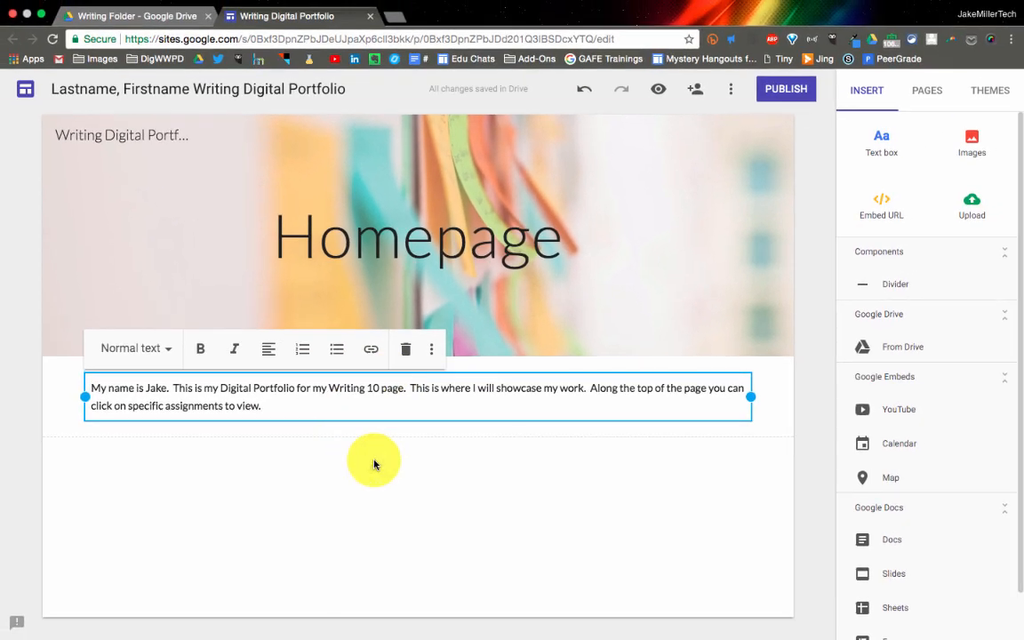
left_click(380, 459)
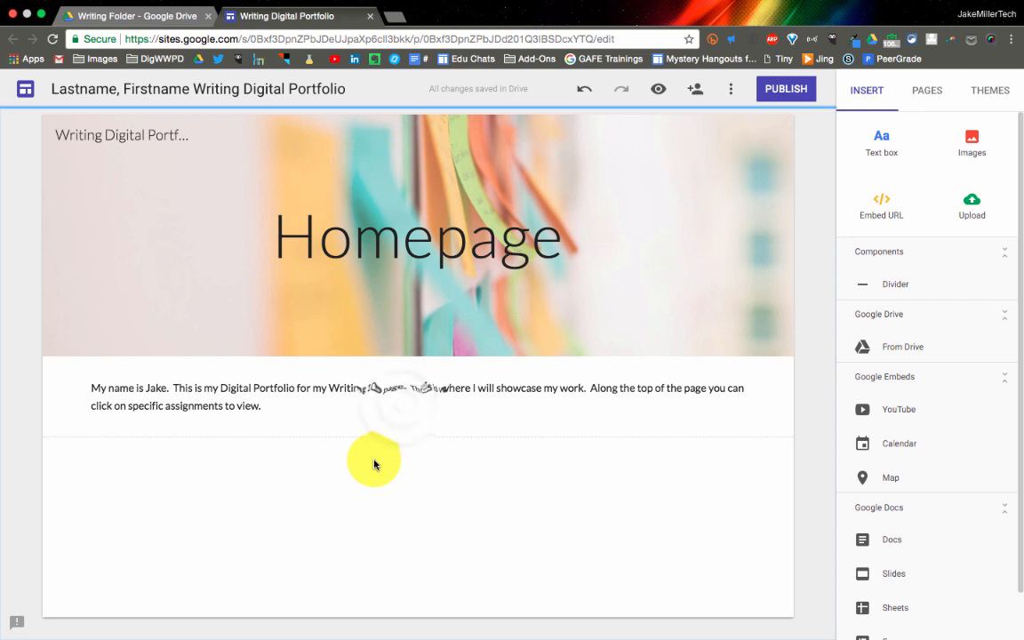
Try narrowing the introduction text box, check its text style options, and widen it back to the full content width
left_click(391, 398)
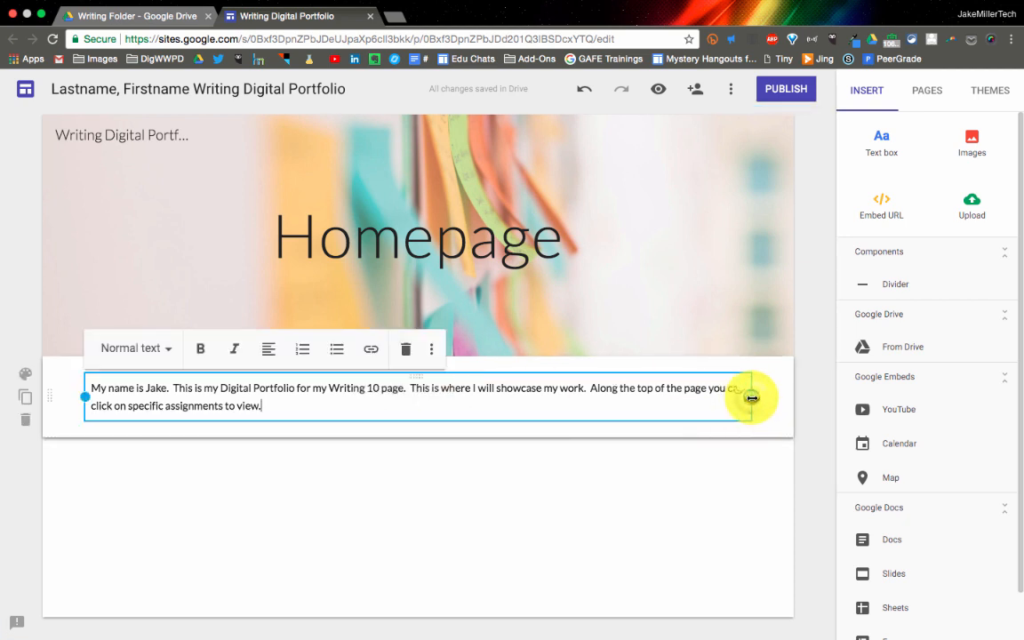
left_click_drag(749, 401, 525, 429)
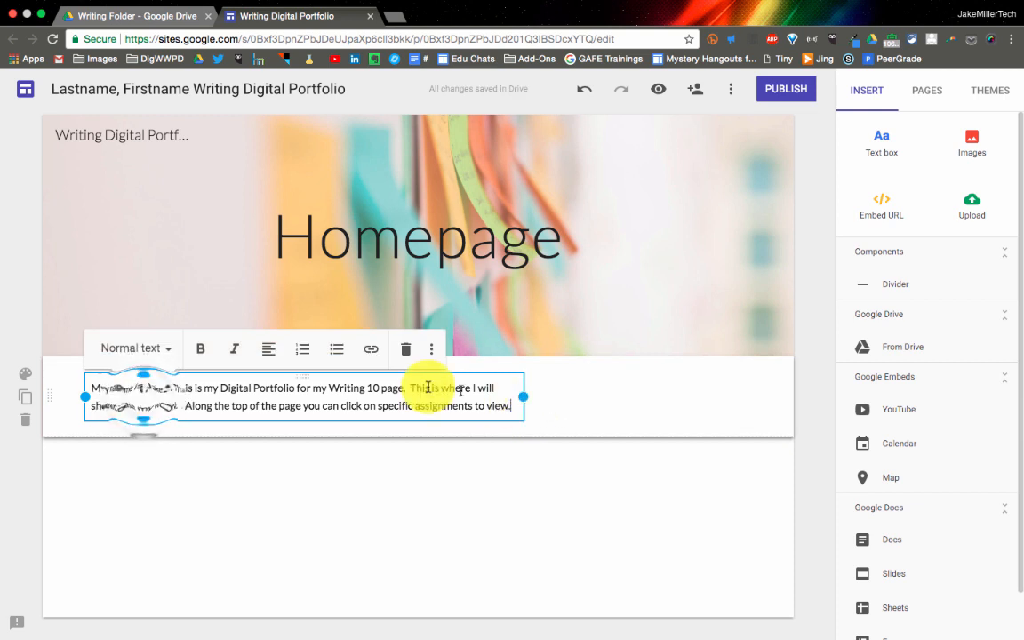
left_click(145, 359)
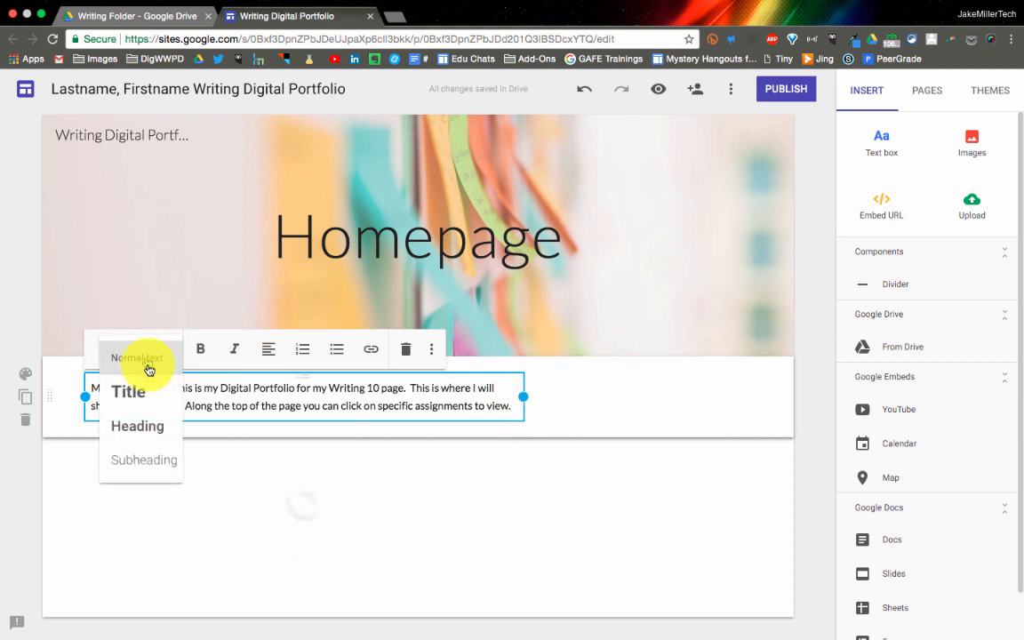
left_click(275, 453)
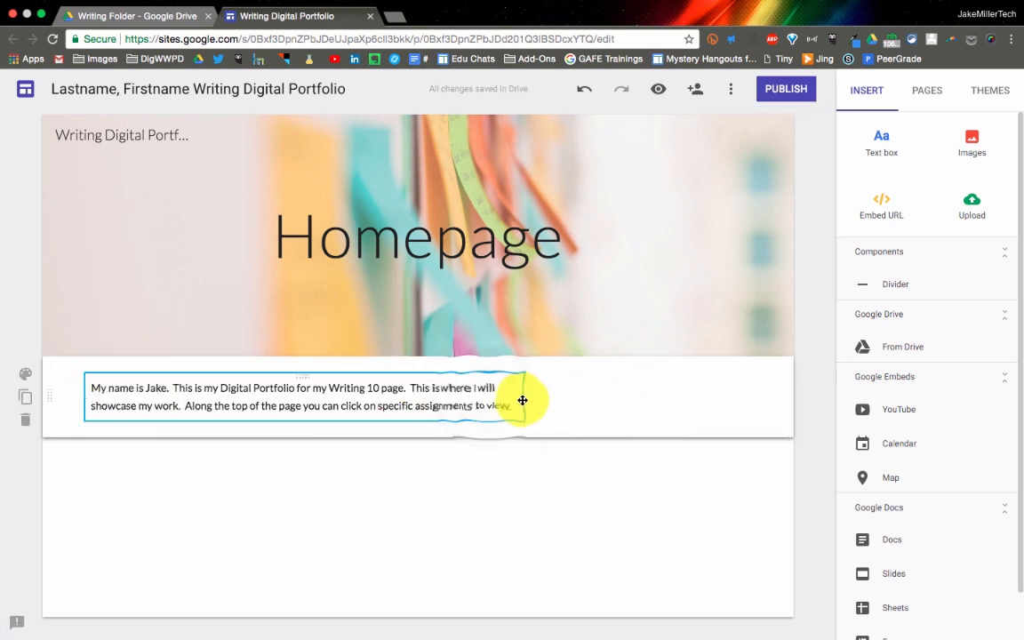
left_click(487, 403)
left_click_drag(526, 396, 748, 399)
left_click(612, 468)
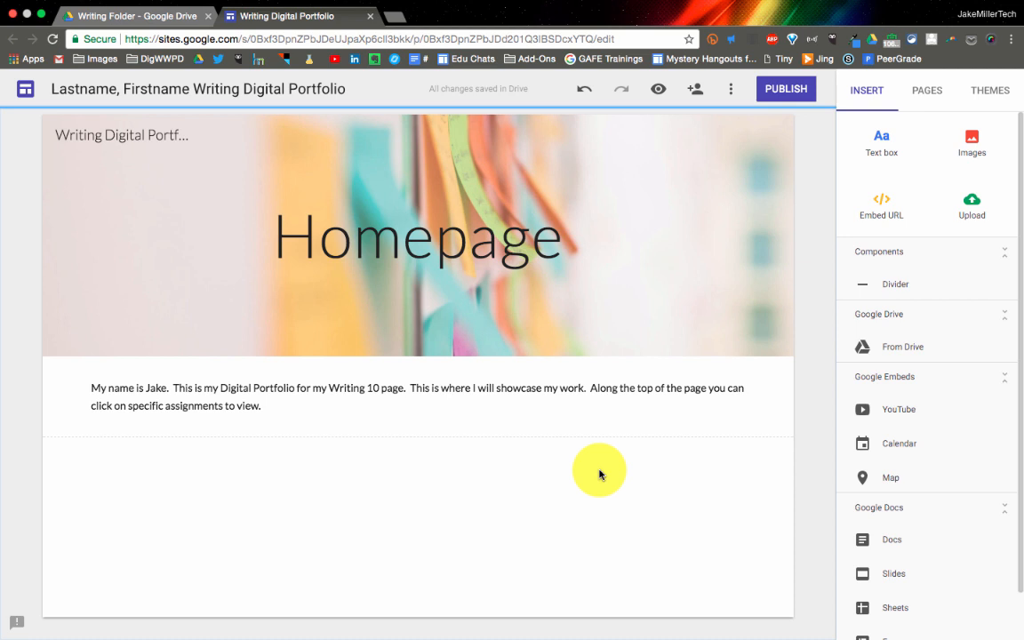
Add a new page named "Assignment #1" to the site
left_click(915, 92)
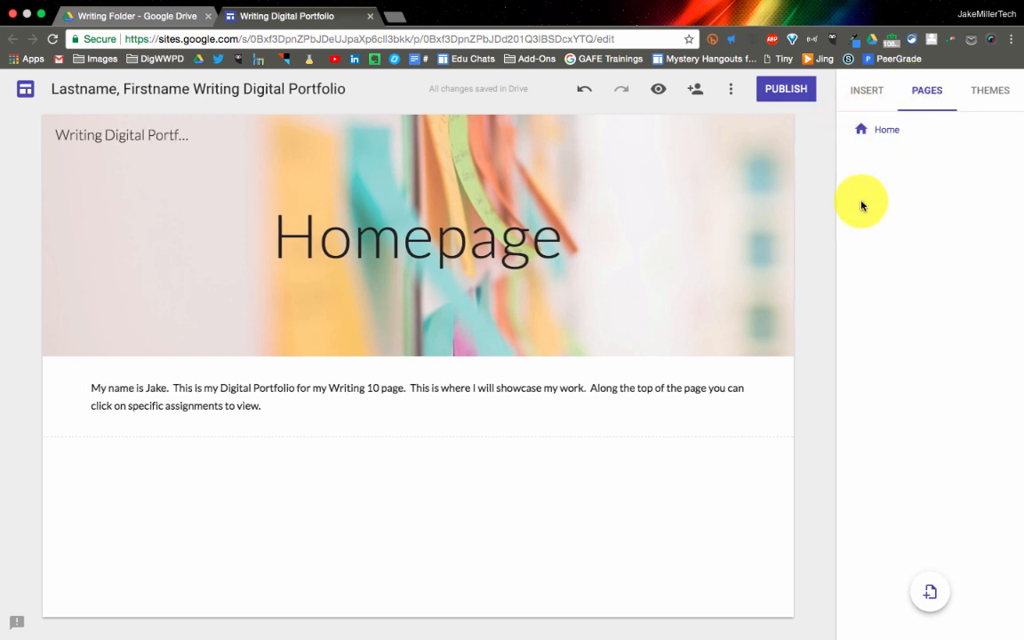
left_click(931, 597)
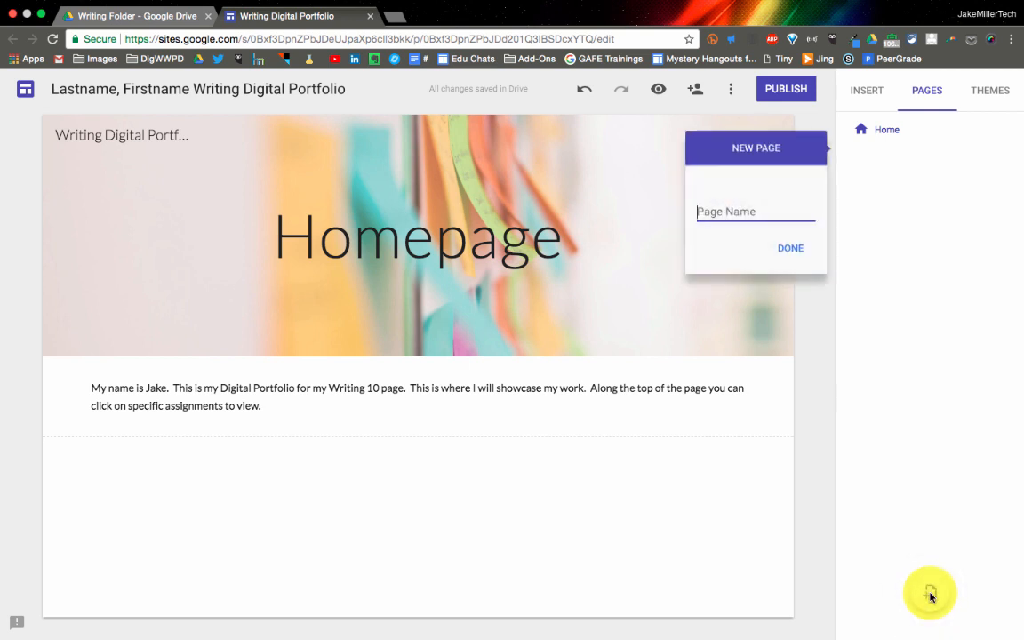
type("Assignm")
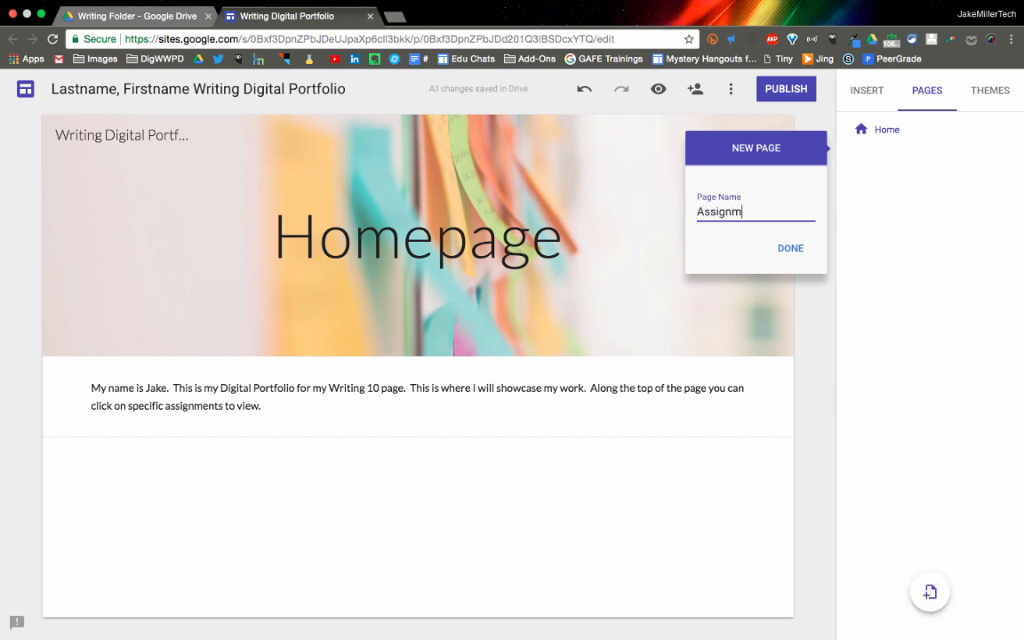
type("ent #1")
left_click(786, 249)
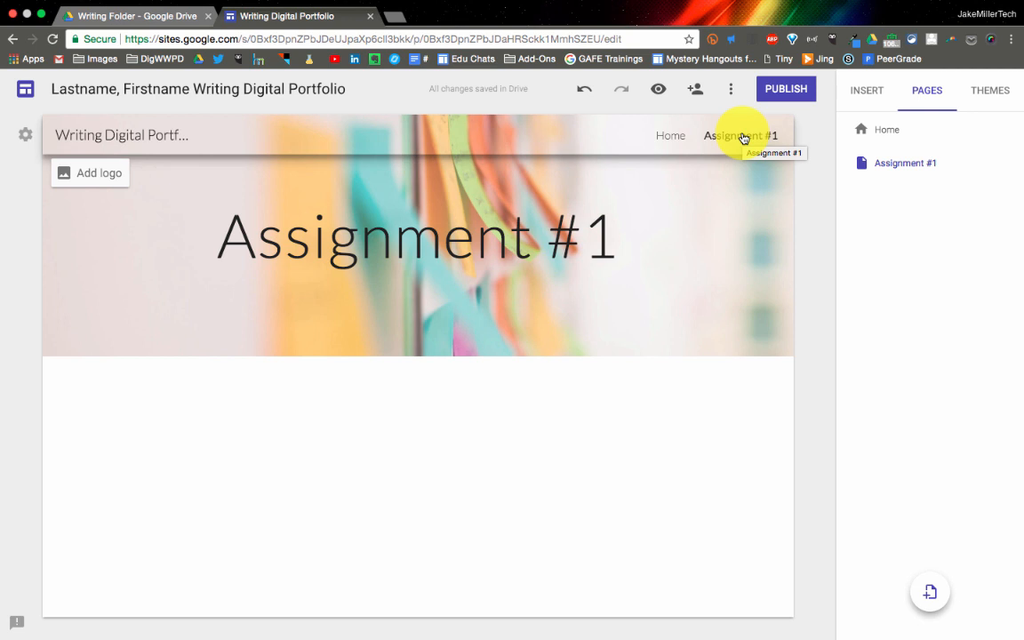
Set the header type of the Assignment #1 page to Title only after trying Large banner
mouse_move(729, 231)
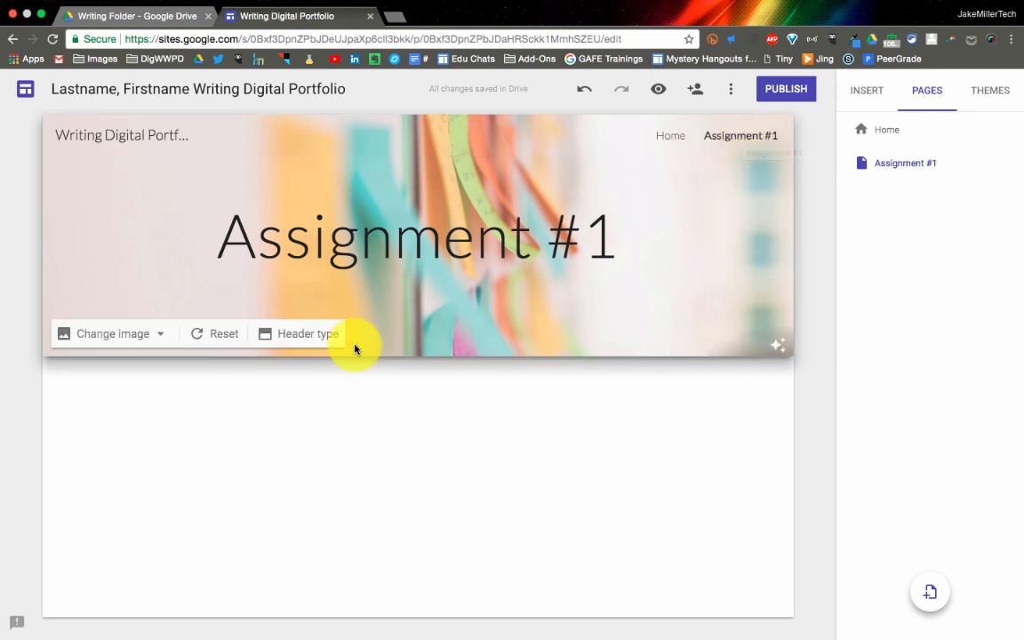
left_click(307, 334)
left_click(302, 333)
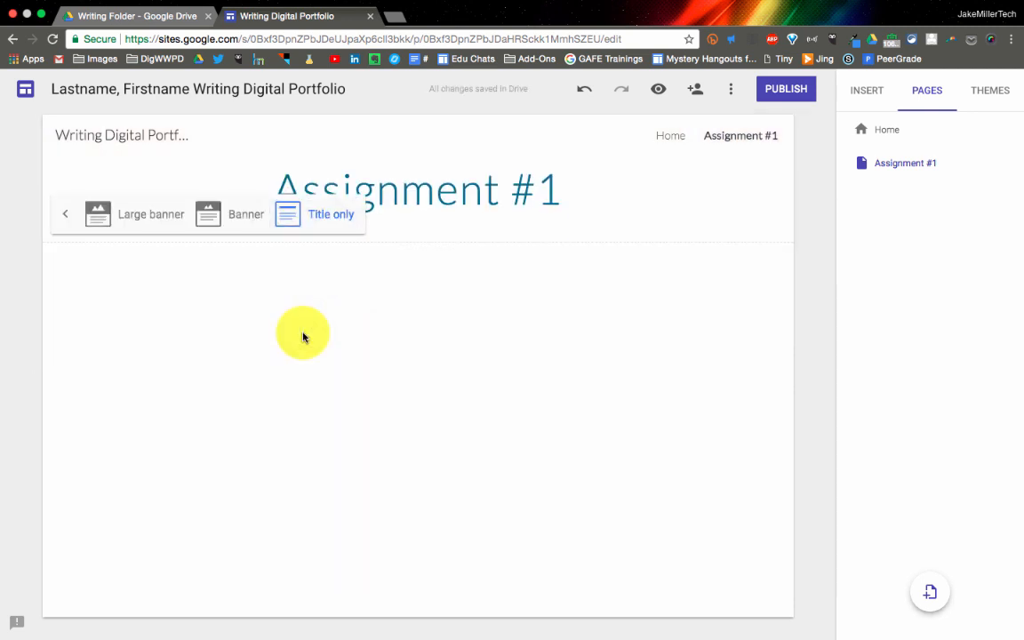
left_click(147, 224)
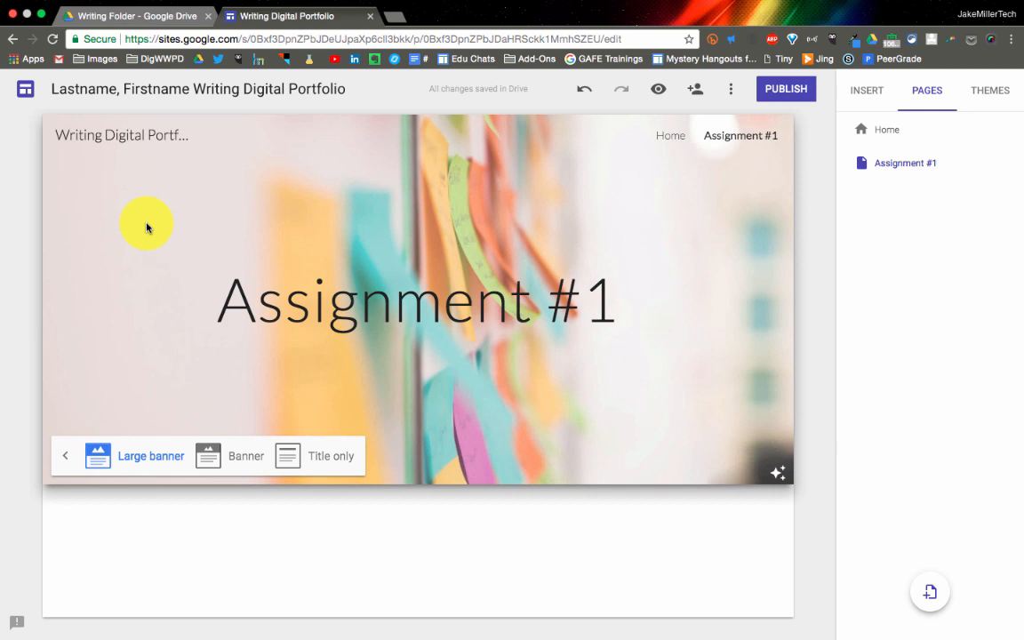
left_click(329, 457)
left_click(321, 447)
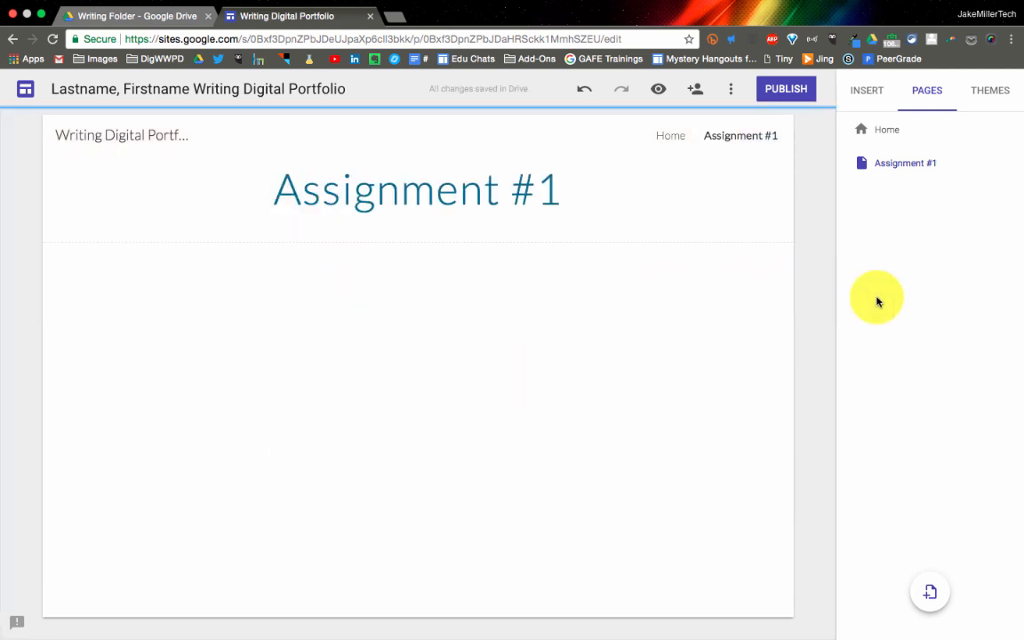
Check who can edit the site in the editor sharing settings, leaving them as they are
left_click(695, 90)
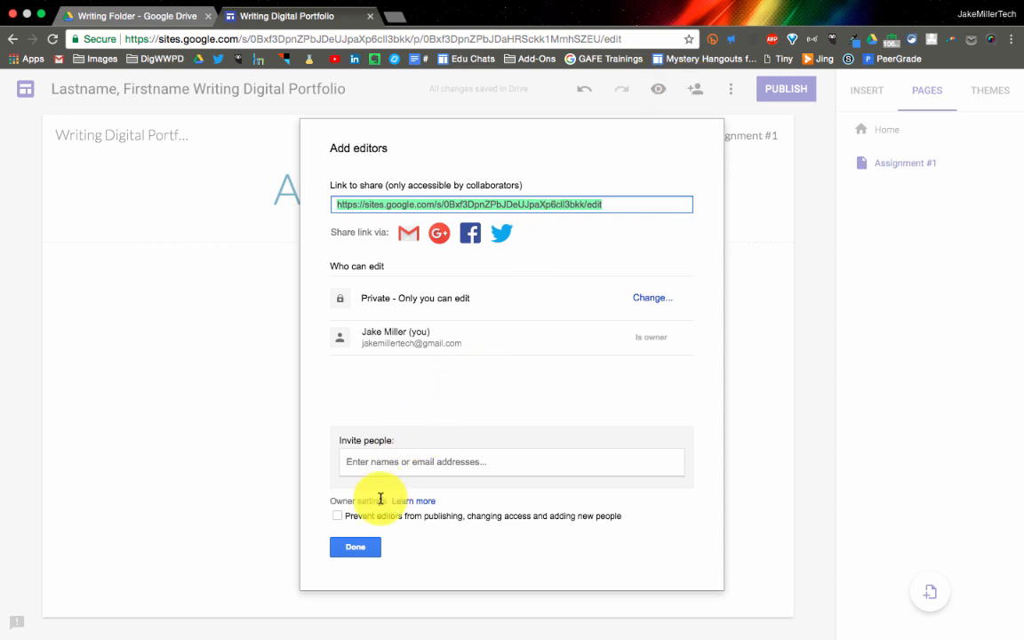
left_click(356, 549)
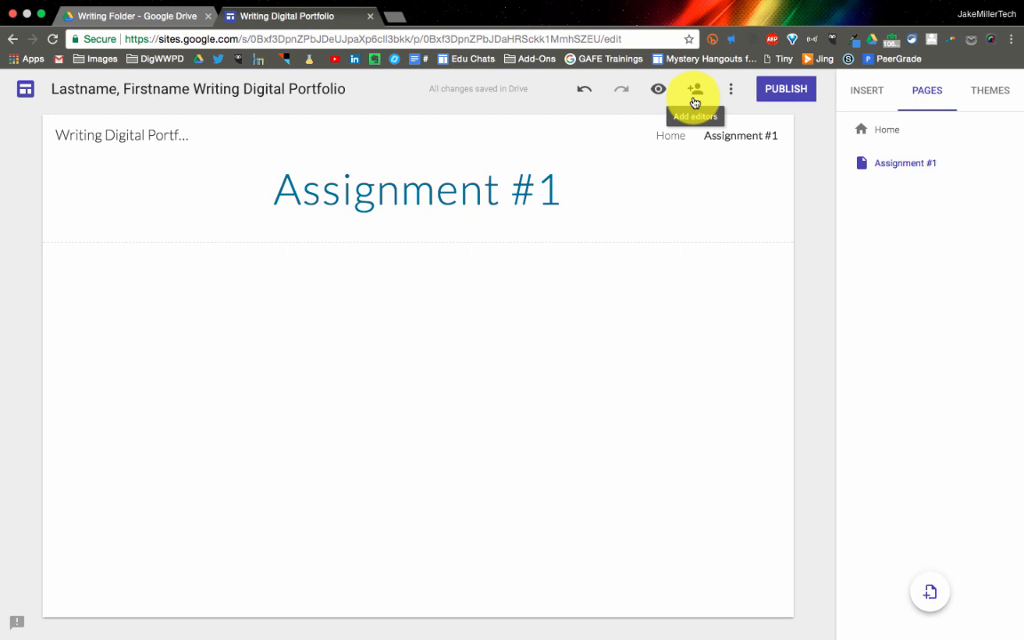
Search the Google Docs files in Drive for "brainstorming" to find a document for the Assignment #1 page
mouse_move(790, 217)
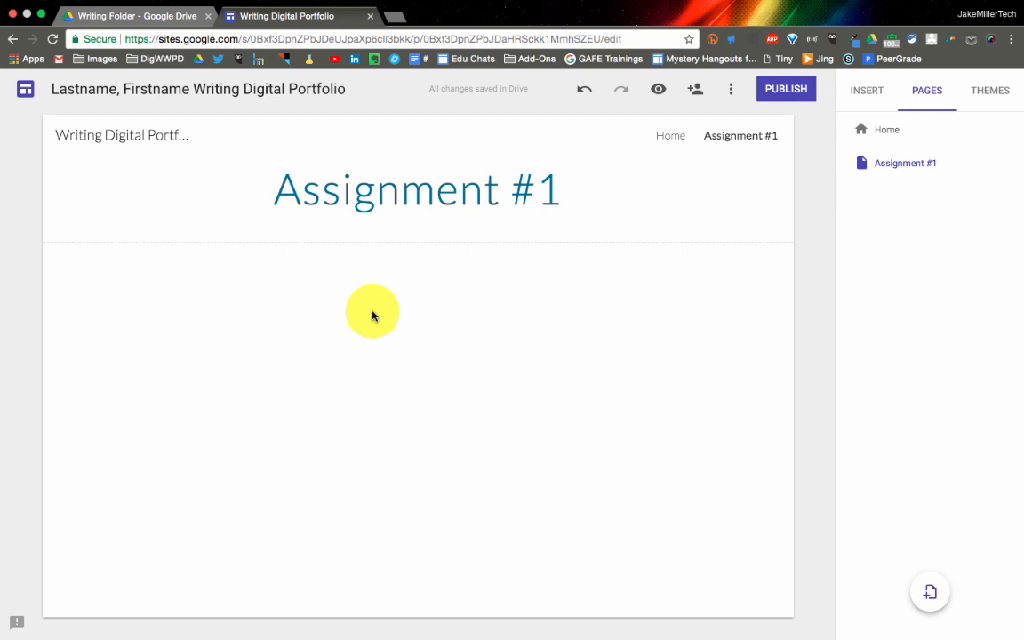
left_click(880, 98)
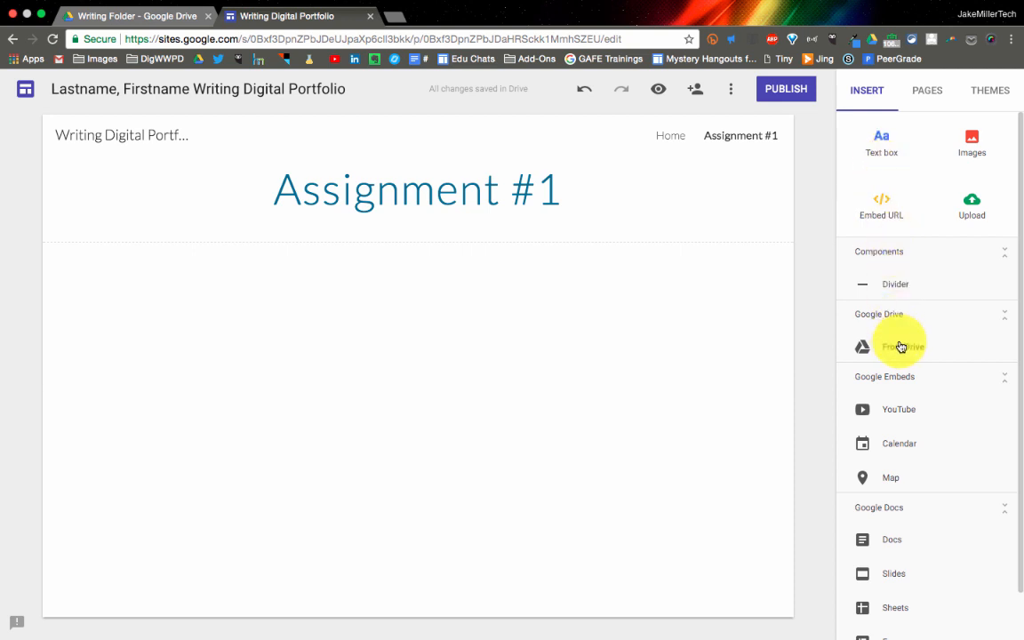
scroll(902, 347, "down", 1)
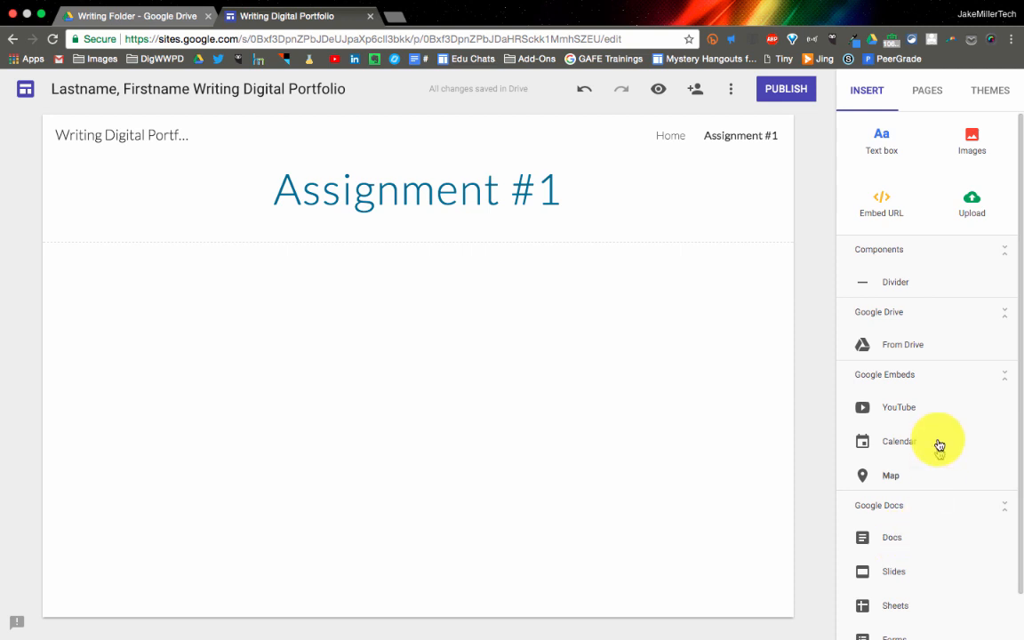
scroll(936, 446, "up", 1)
left_click(893, 542)
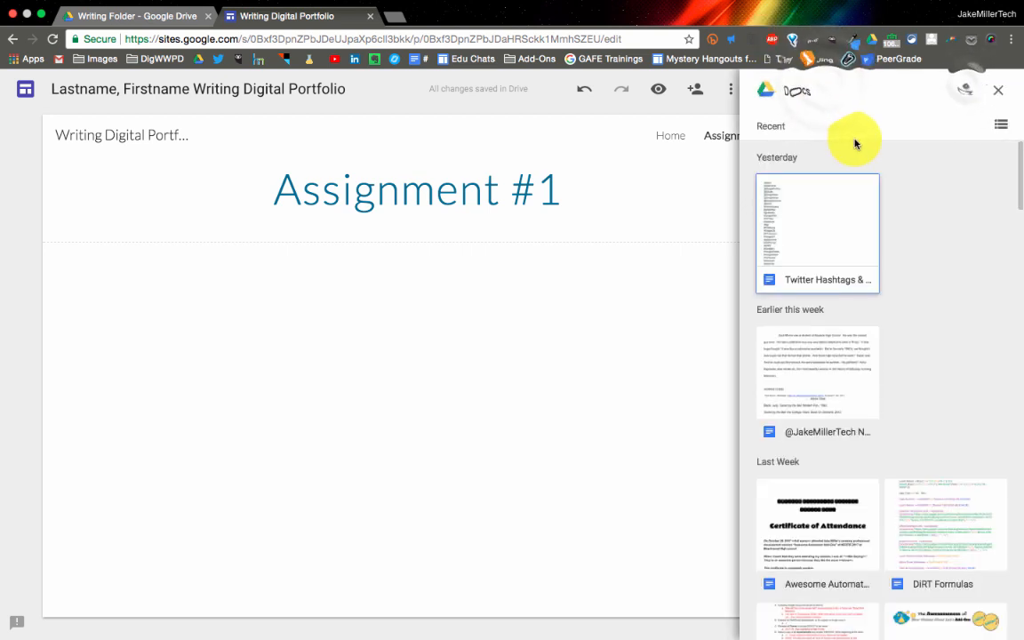
left_click(967, 89)
left_click(825, 84)
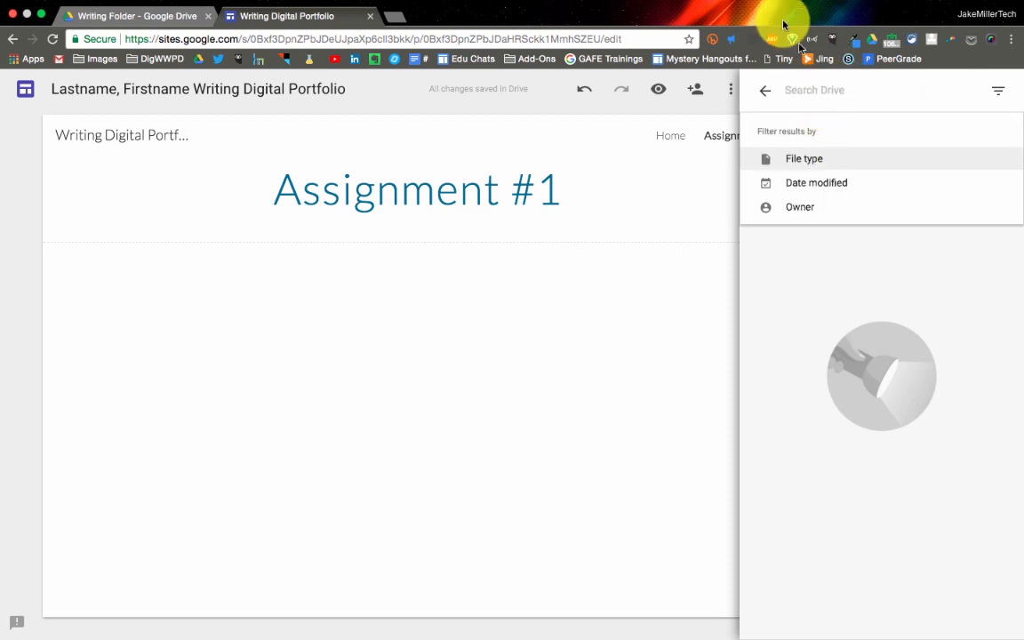
type("brains")
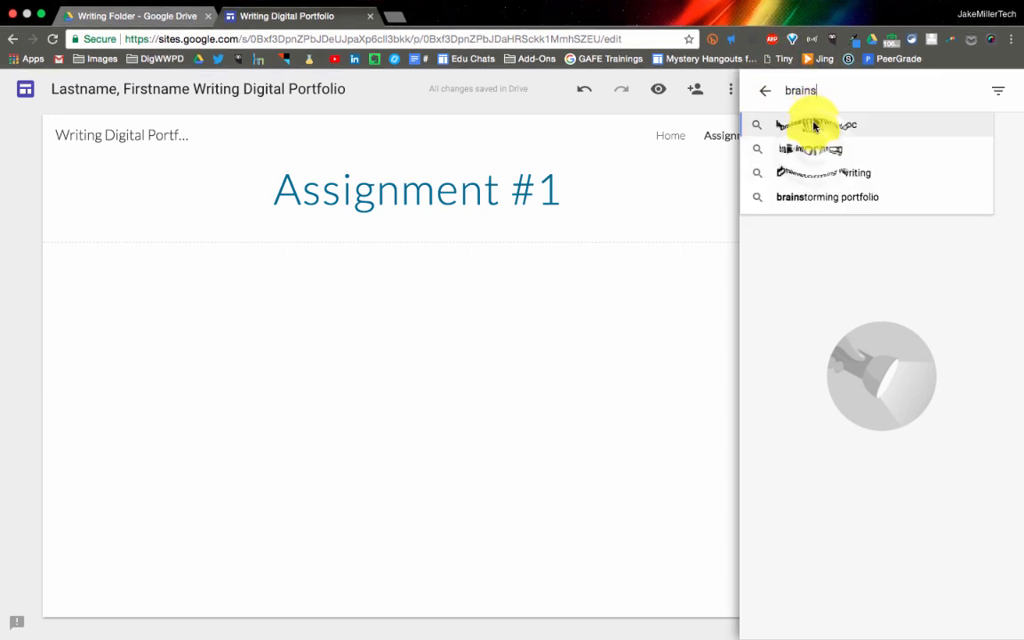
left_click(816, 148)
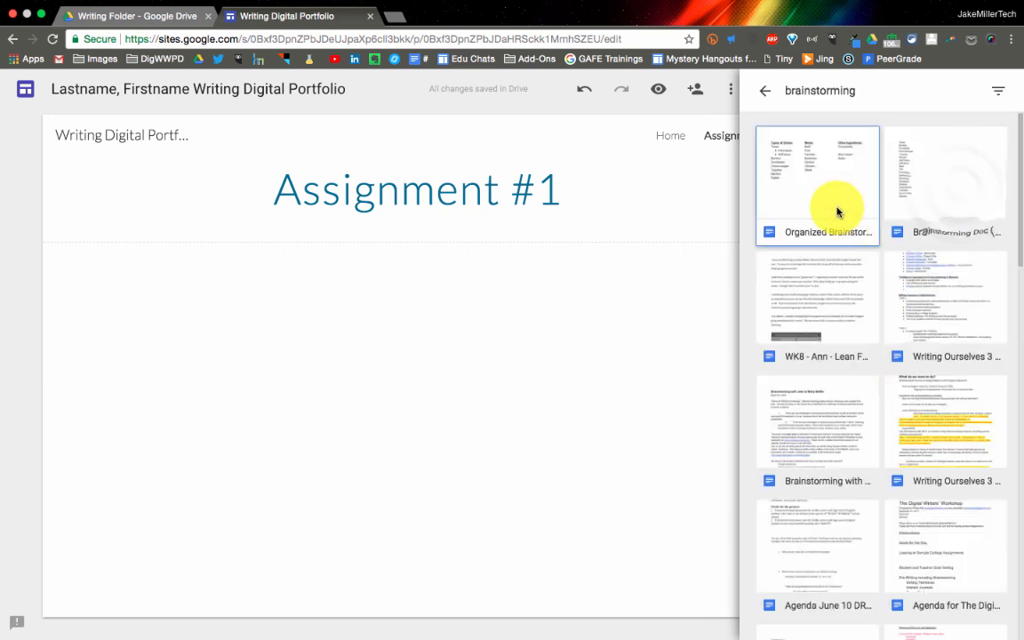
Insert the Brainstorming Doc (Writing Portfolio) below the Assignment #1 title and close the document picker
left_click(957, 191)
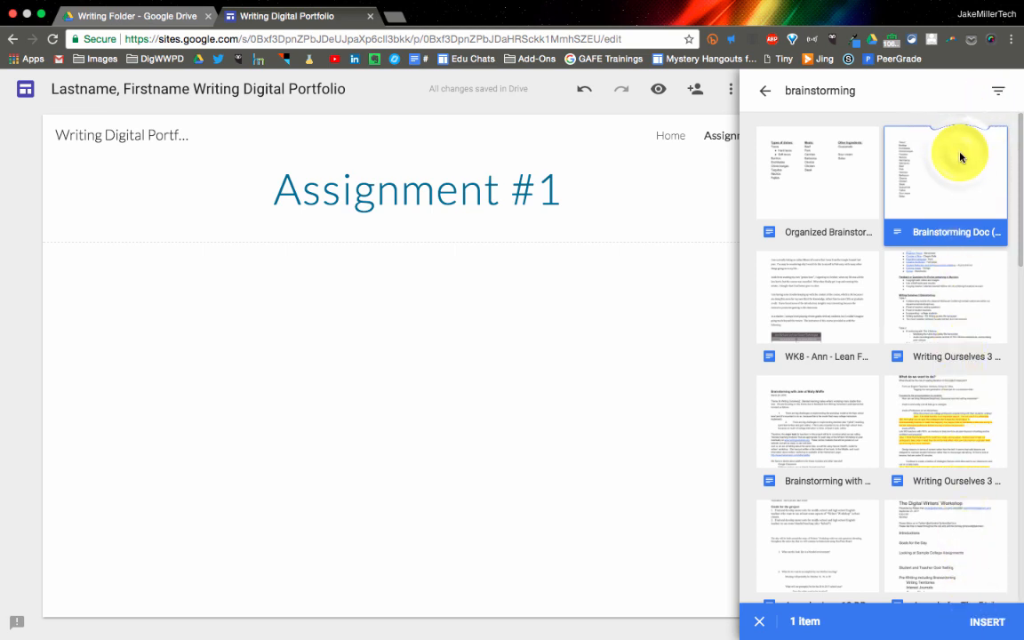
left_click_drag(960, 157, 206, 297)
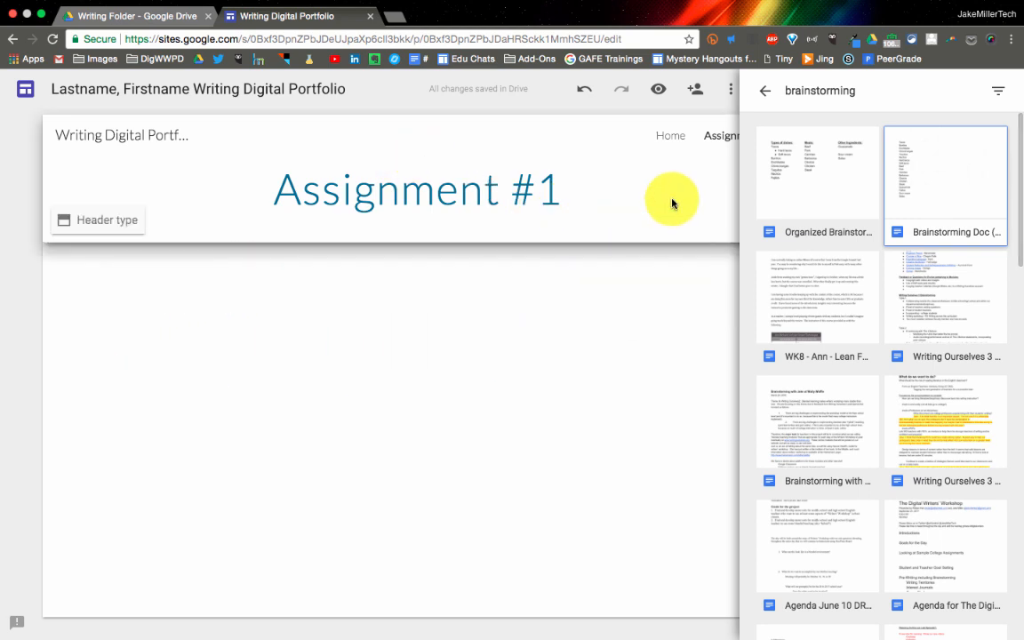
double_click(921, 198)
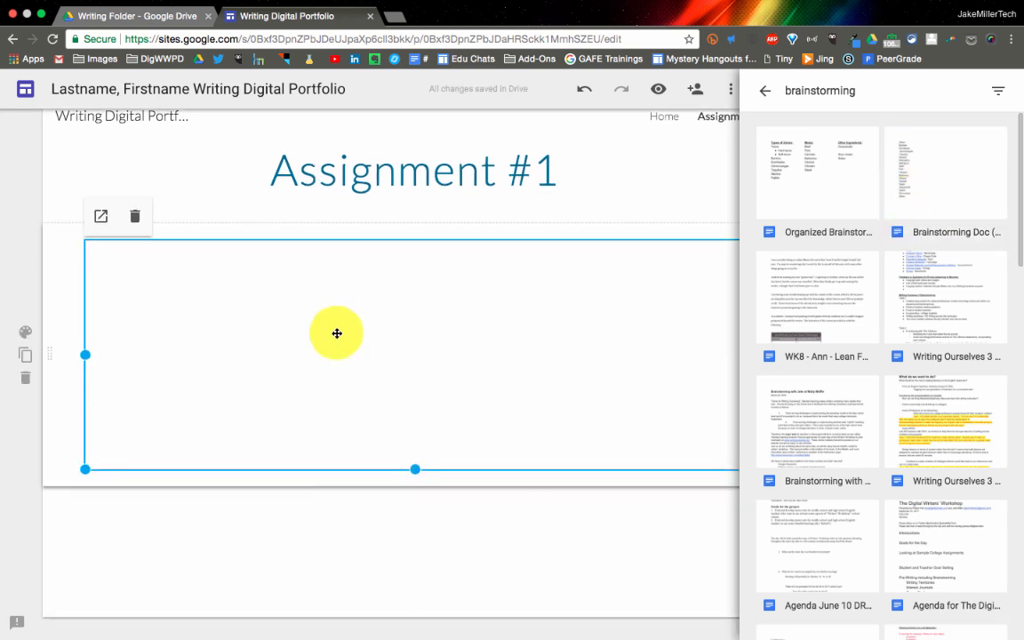
left_click(764, 94)
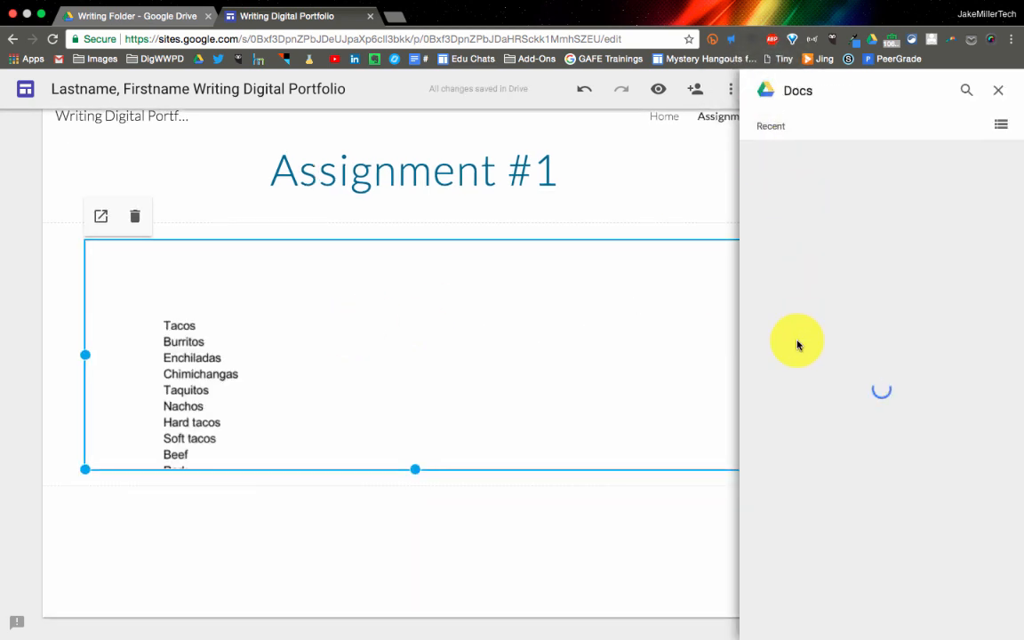
left_click(807, 243)
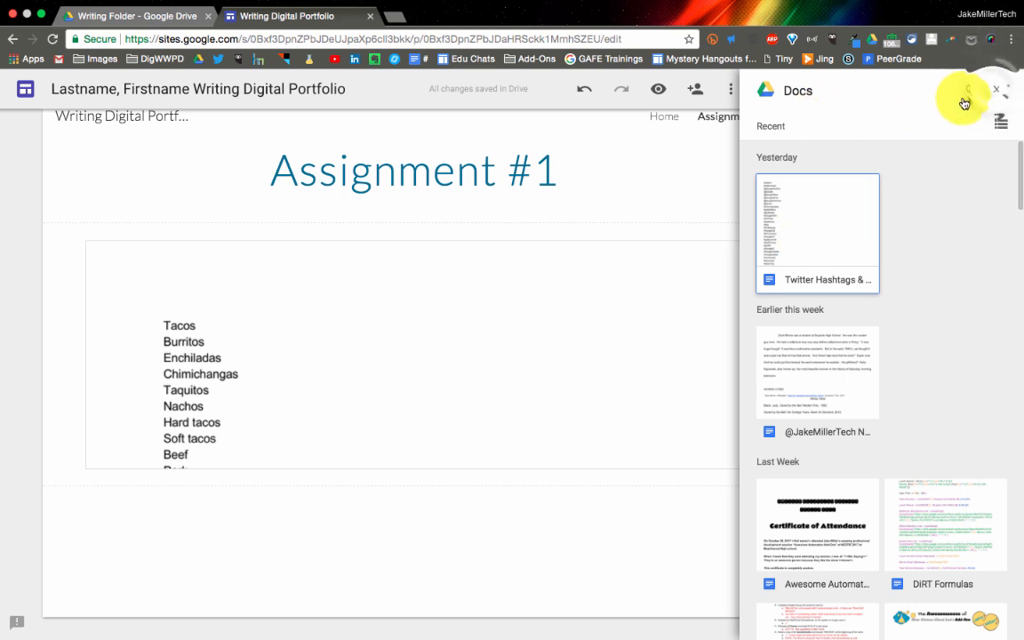
left_click(996, 90)
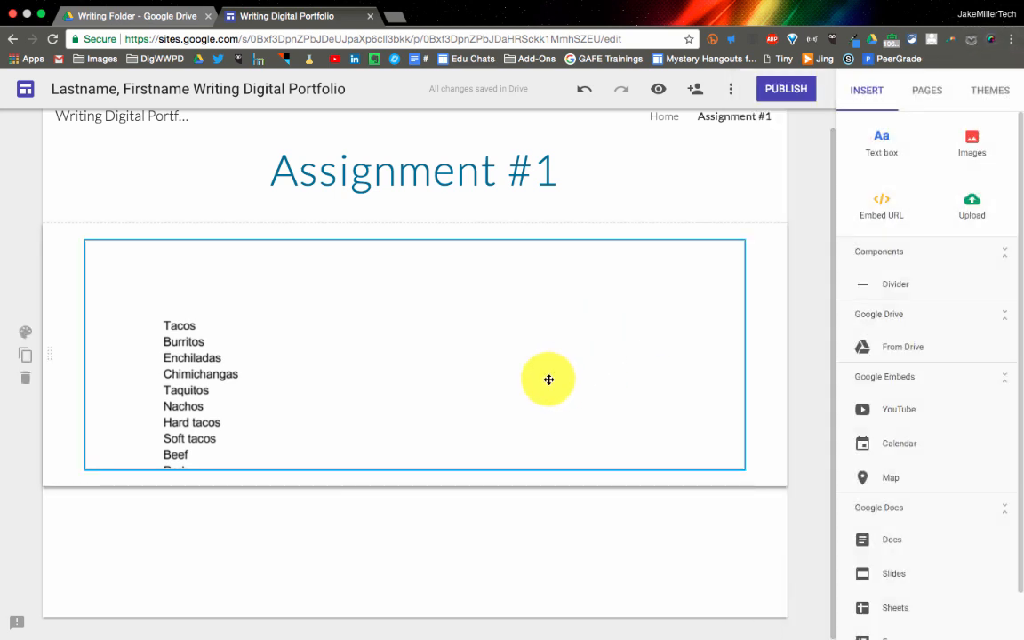
Preview the Assignment #1 page, read through the embedded brainstorming document, and return to editing
scroll(178, 379, "up", 1)
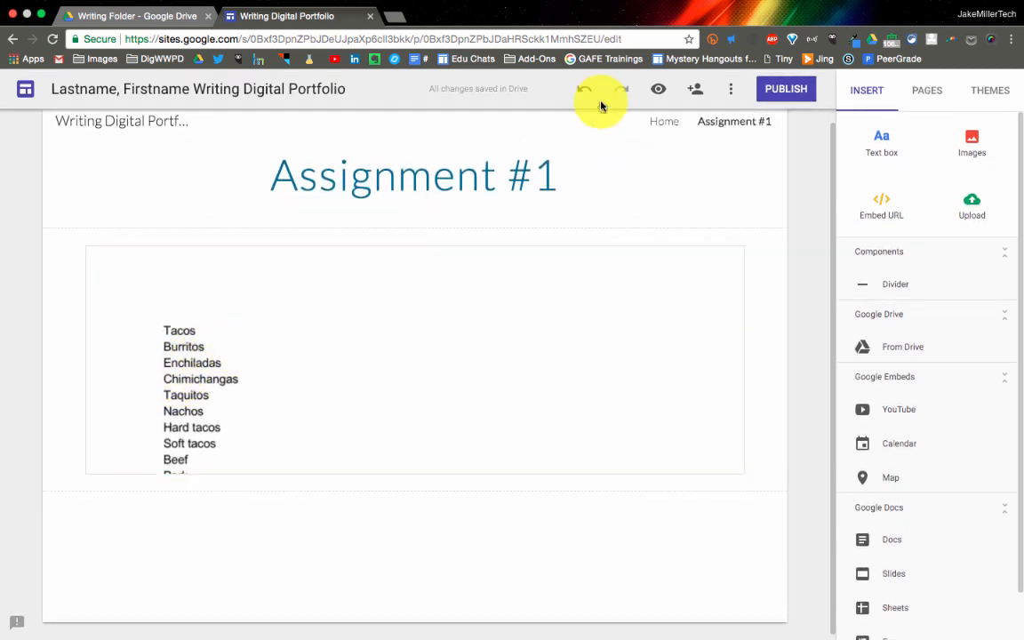
left_click(658, 89)
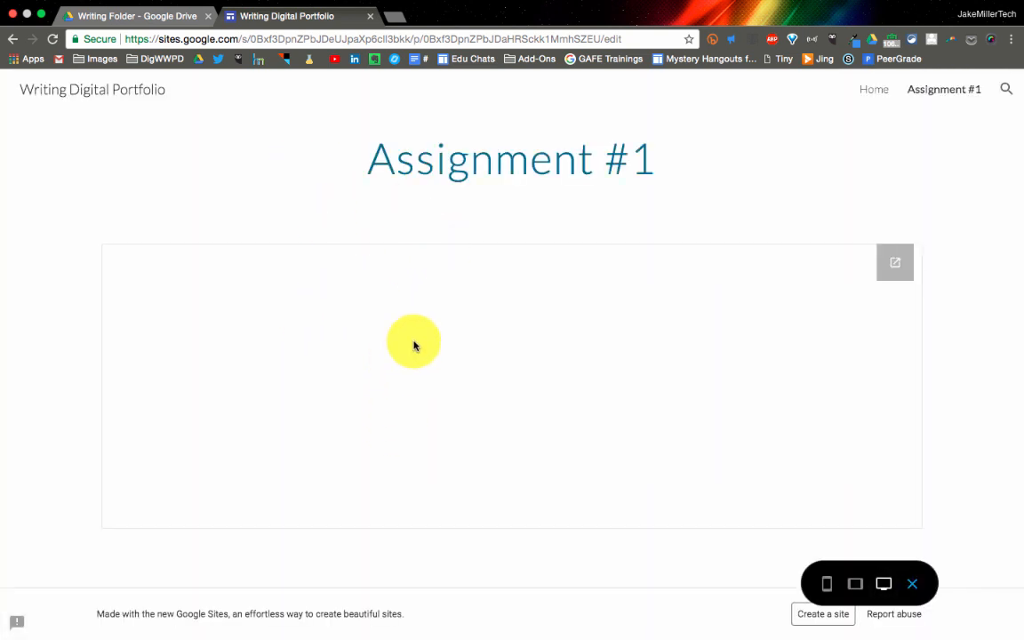
scroll(413, 341, "down", 5)
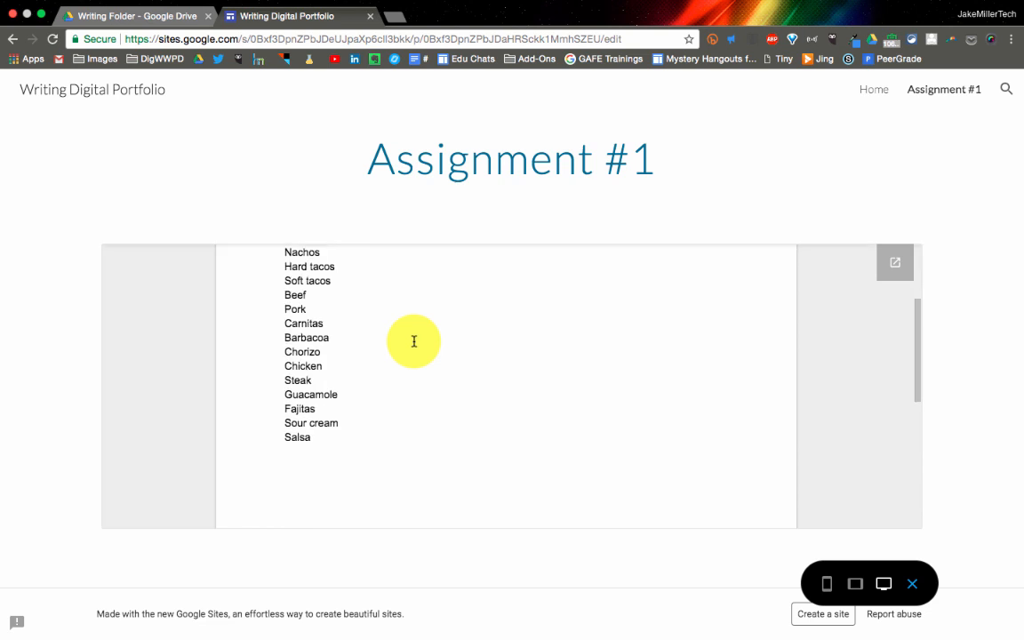
scroll(413, 341, "up", 4)
scroll(414, 341, "up", 1)
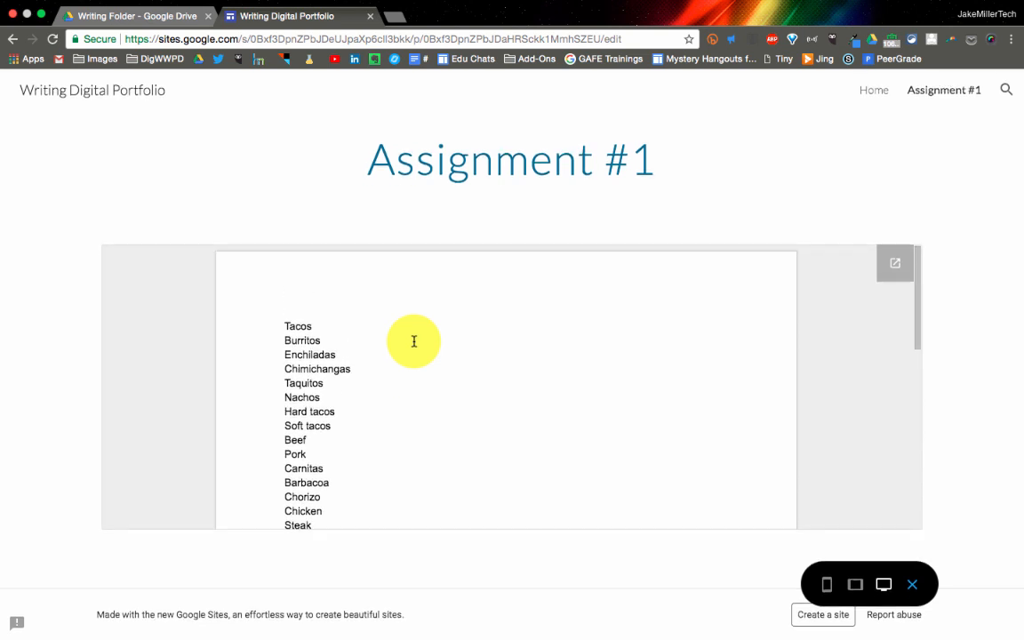
scroll(413, 341, "down", 5)
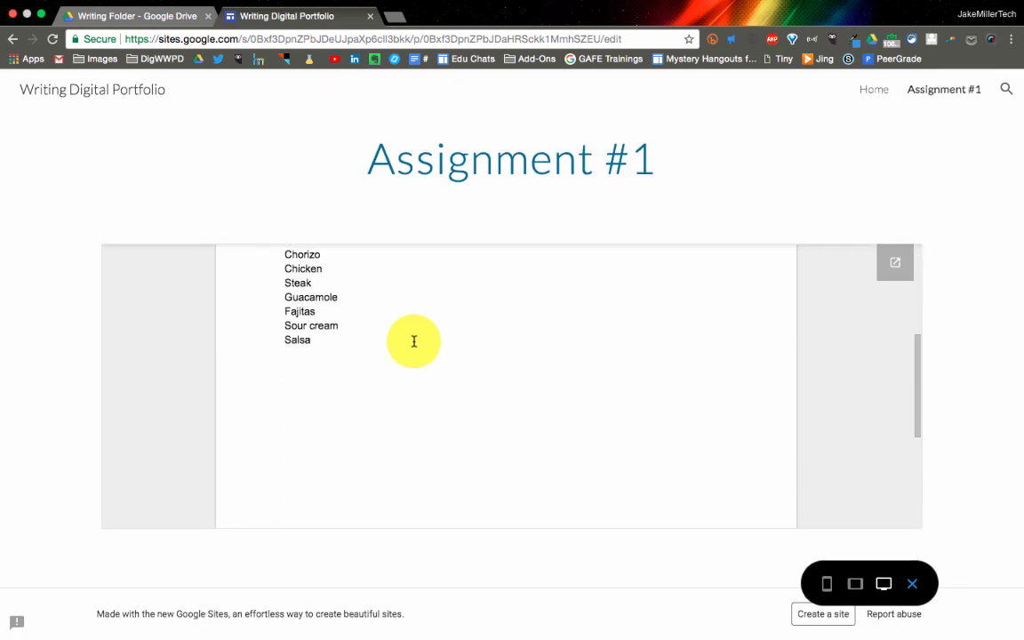
scroll(413, 341, "up", 5)
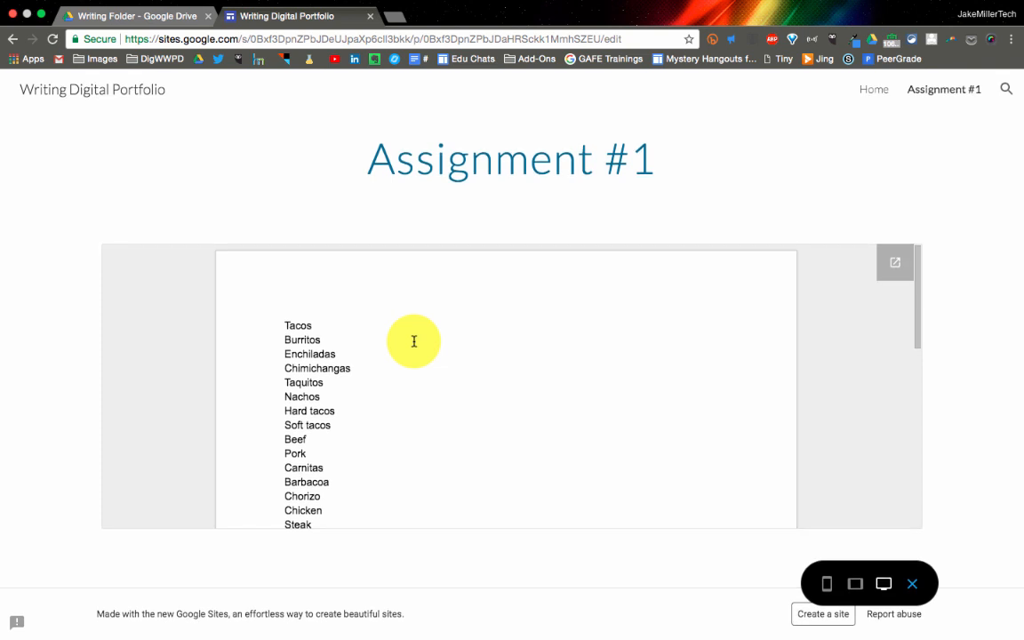
left_click(912, 581)
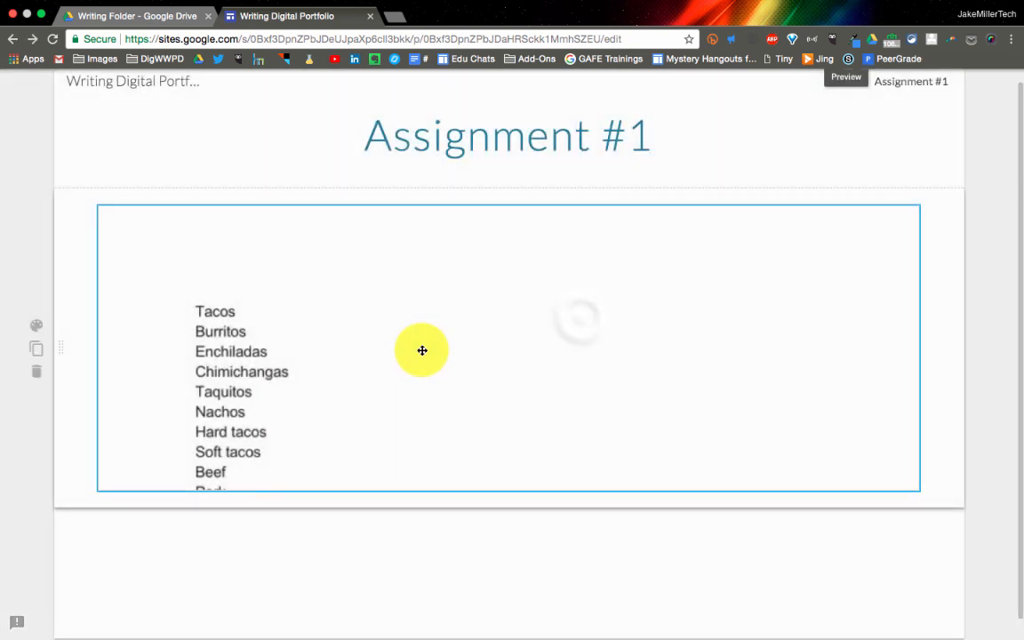
Make the embedded brainstorming document narrower and tall enough to show its whole list, and check the new size in preview
left_click(581, 317)
left_click_drag(745, 359, 575, 355)
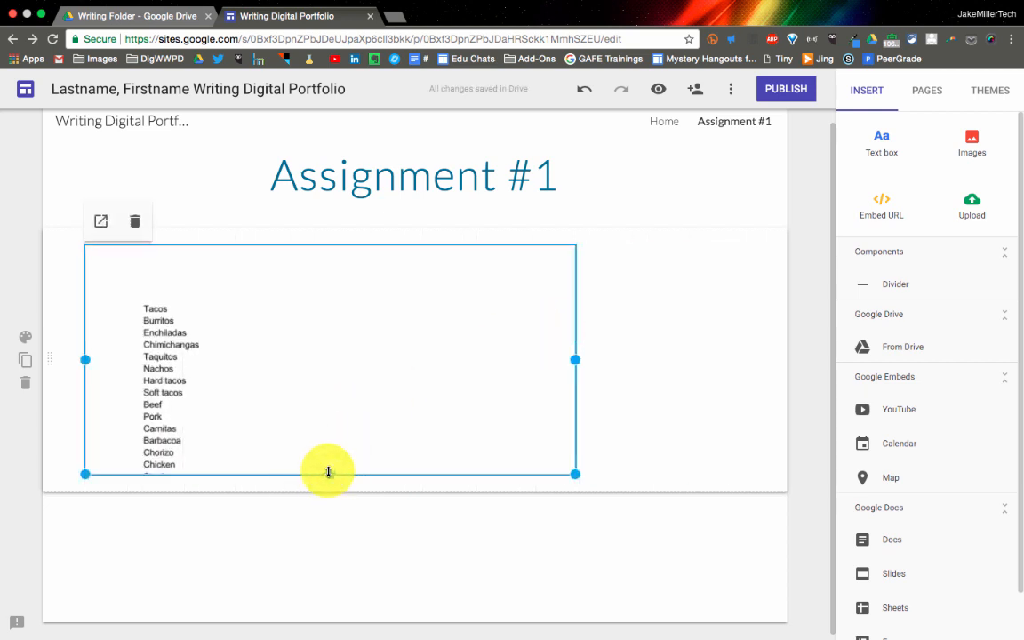
left_click_drag(330, 474, 321, 591)
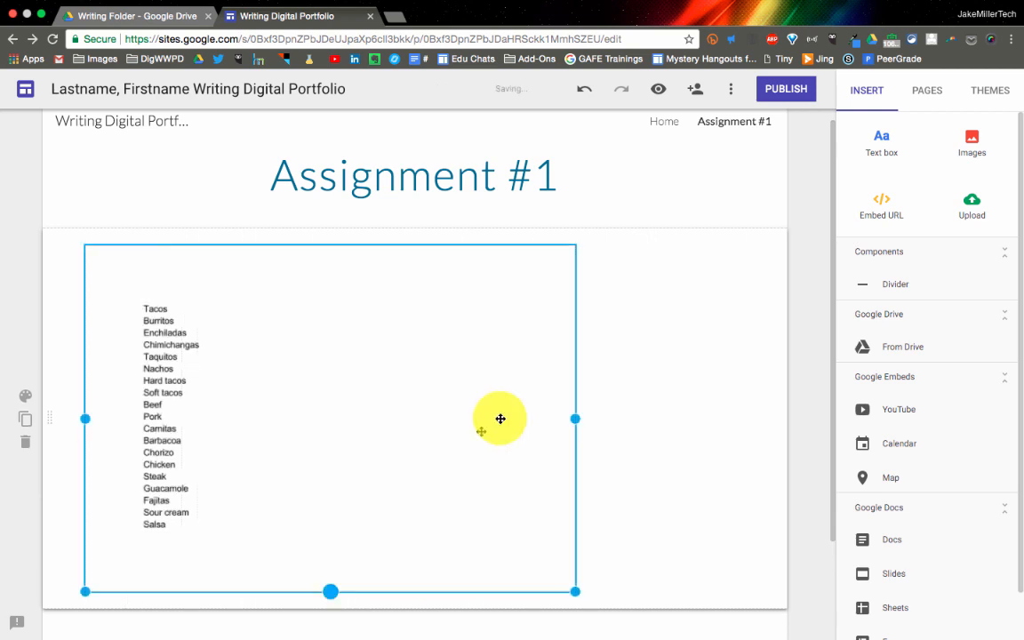
left_click(666, 92)
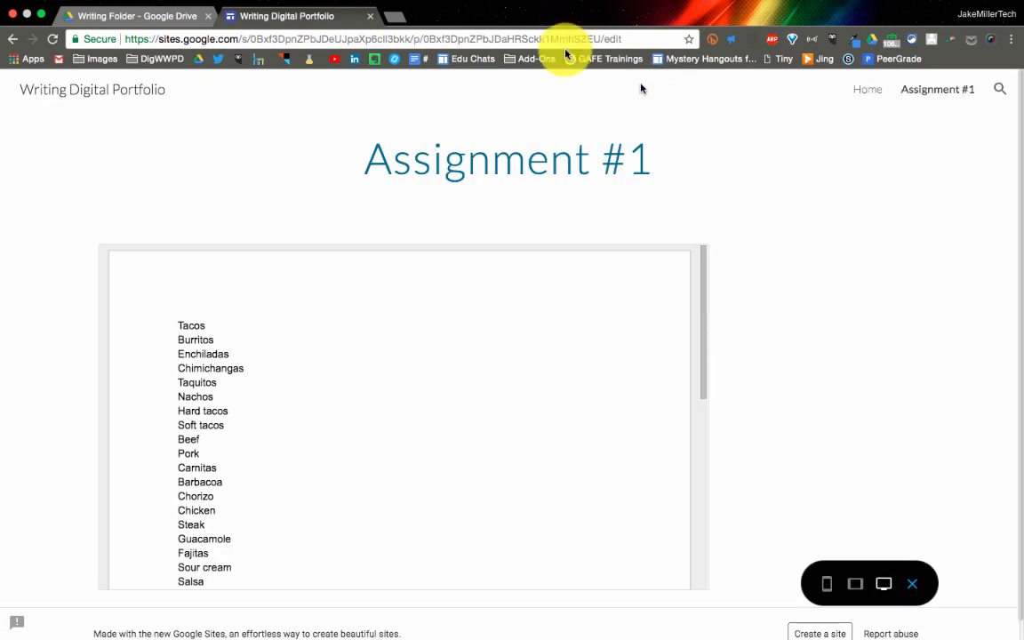
left_click(912, 583)
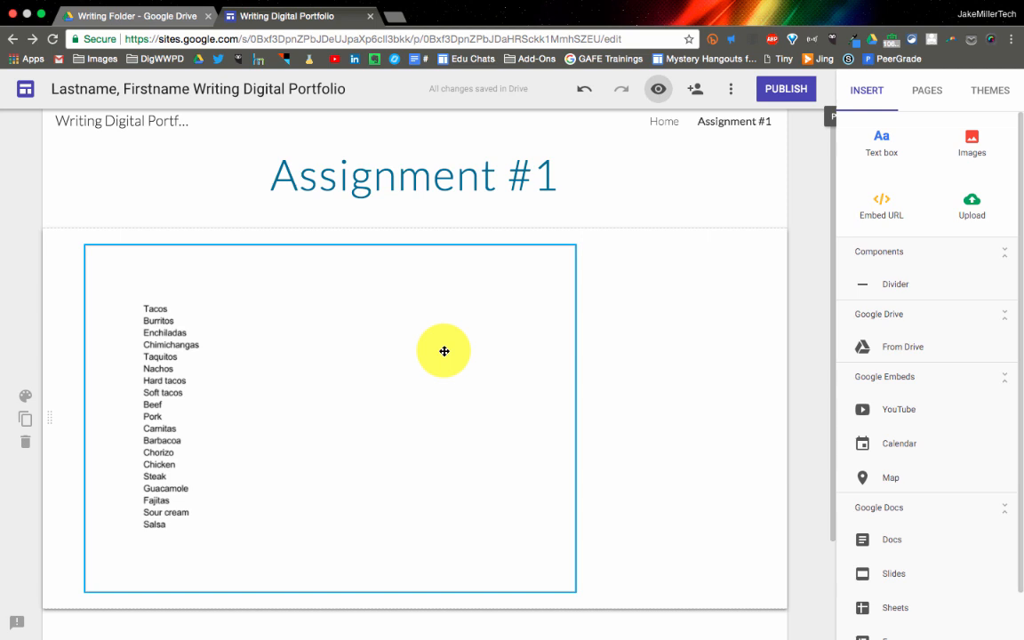
Open the embedded brainstorming document in its own tab and check its link sharing settings, leaving them as they are
left_click(384, 322)
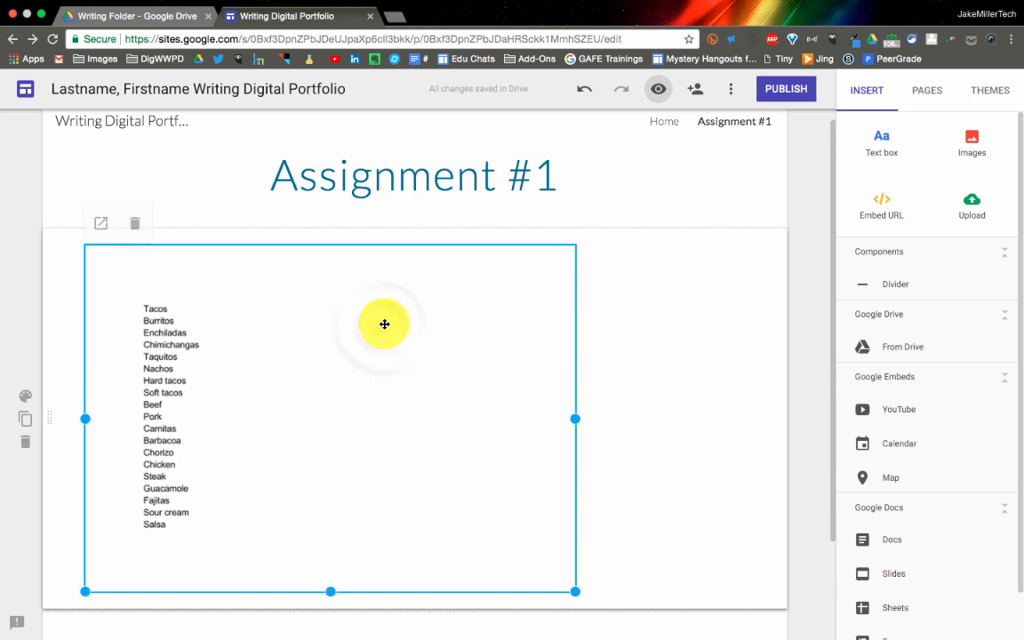
left_click(100, 223)
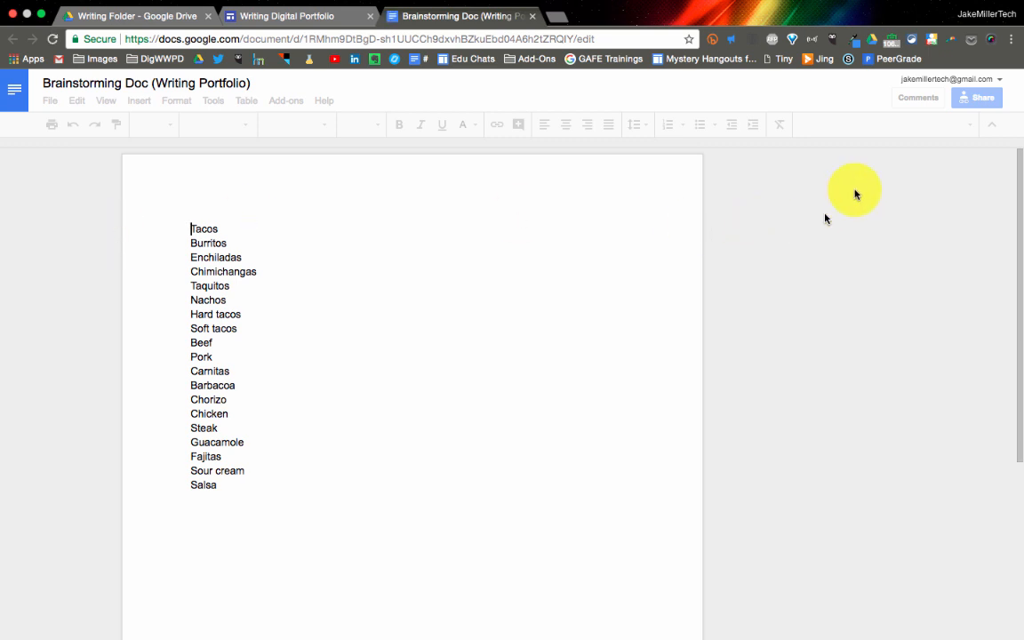
left_click(982, 100)
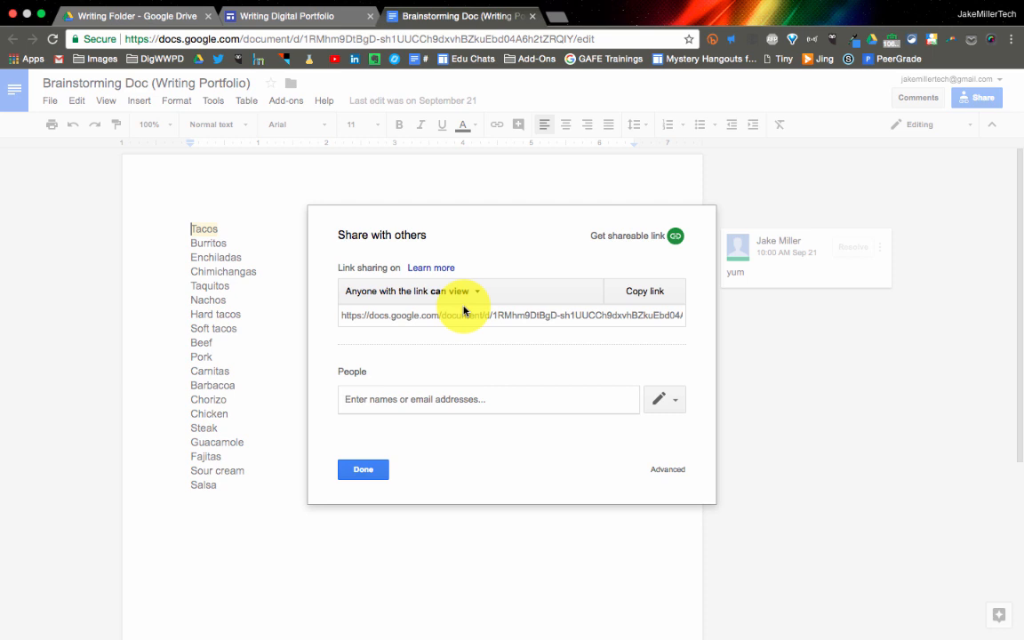
left_click(369, 477)
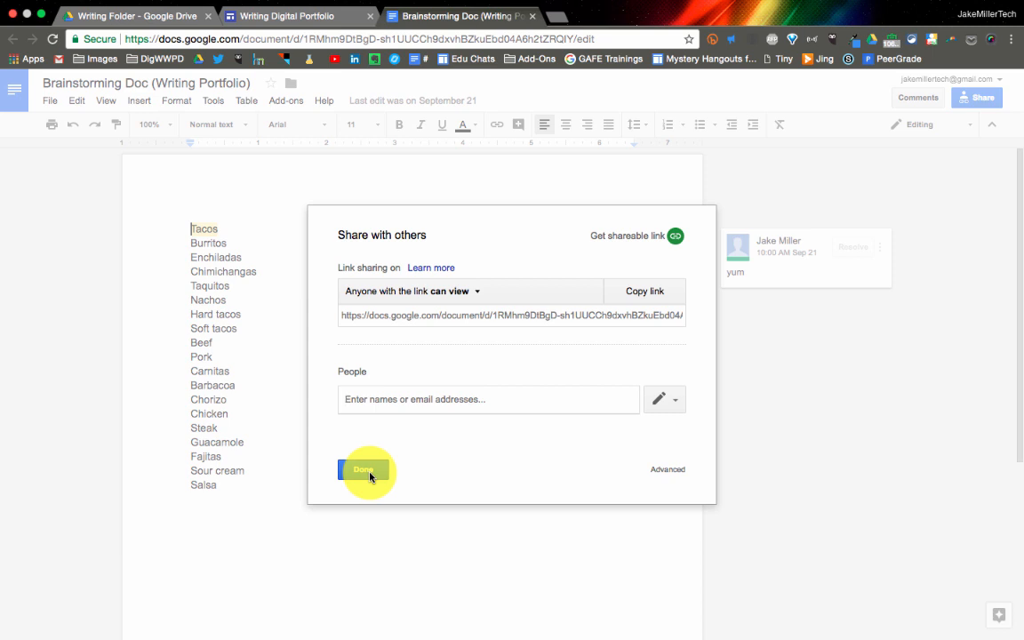
left_click(370, 477)
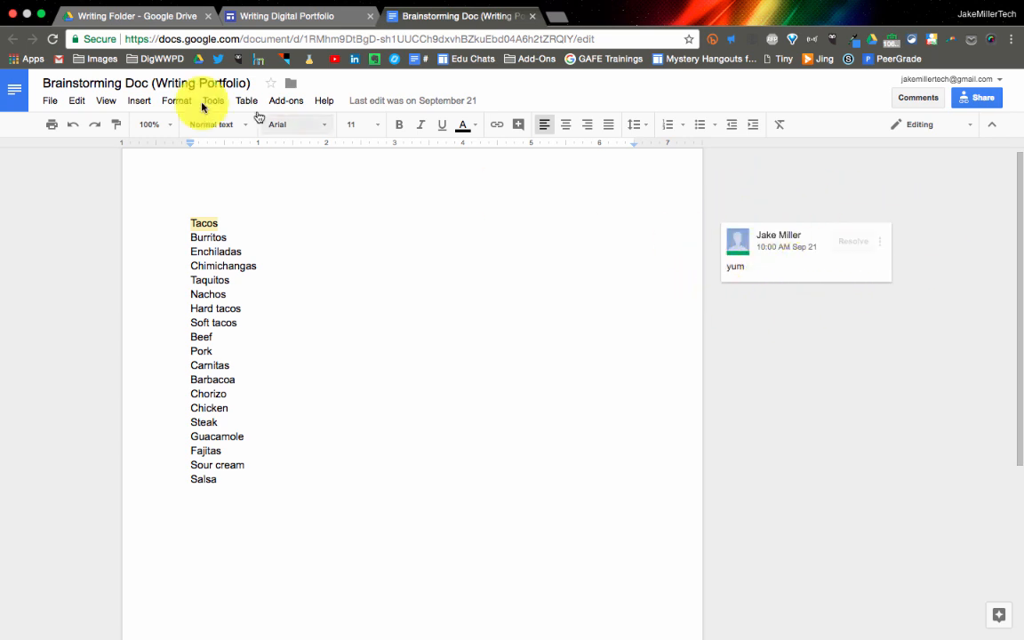
Return to the site and preview how the resized brainstorming document scrolls on the Assignment #1 page
left_click(336, 18)
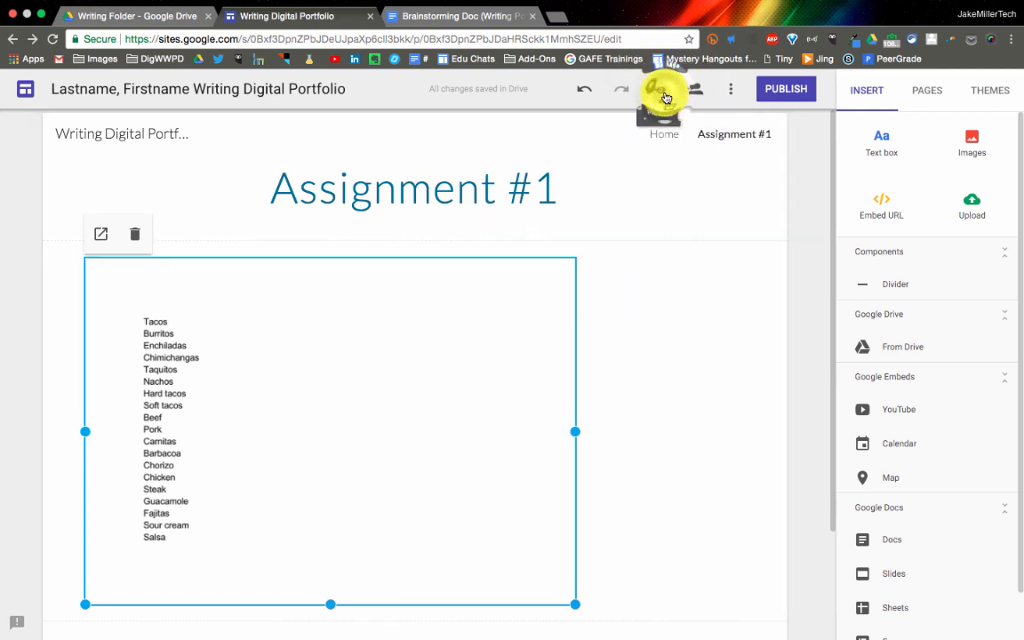
left_click(665, 97)
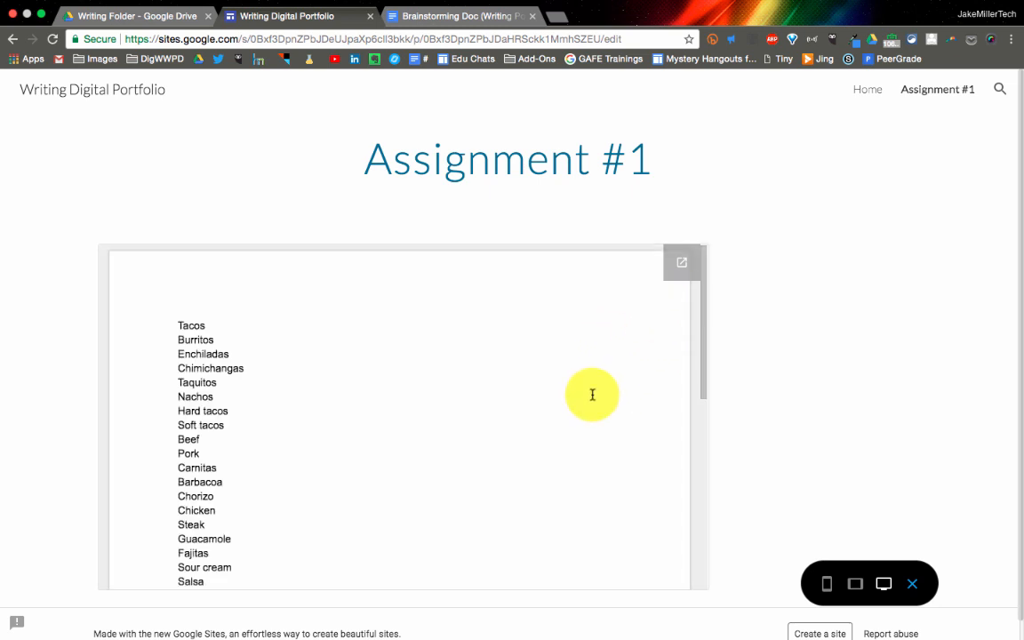
scroll(592, 394, "down", 2)
scroll(592, 394, "up", 2)
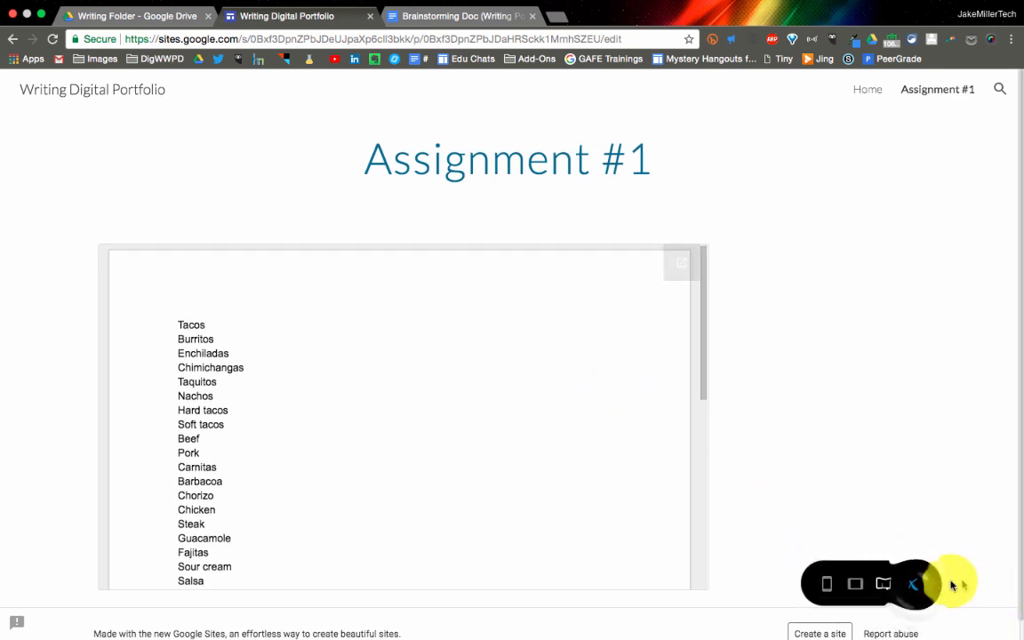
left_click(912, 583)
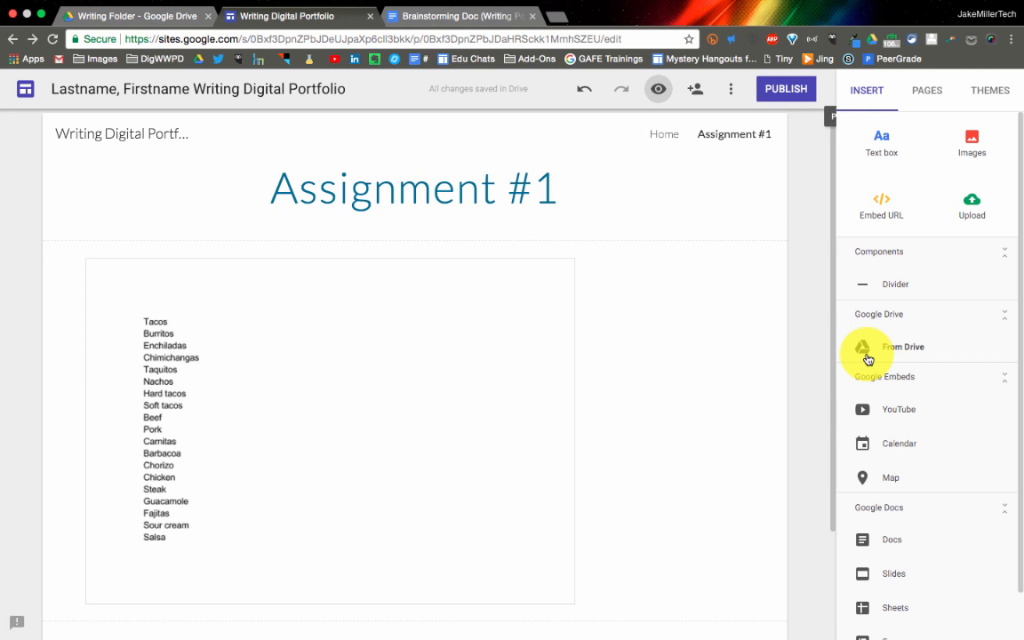
Add a text box above the embedded brainstorming document reading "This is my brainstorming. I just listed the things that i thought of."
left_click(881, 145)
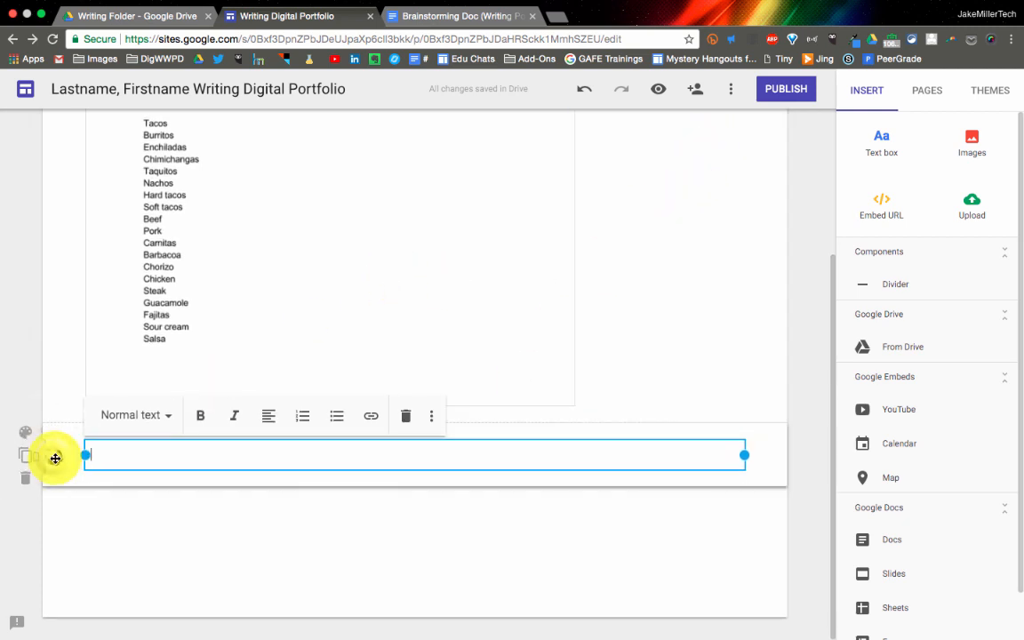
left_click_drag(54, 457, 63, 241)
left_click(152, 274)
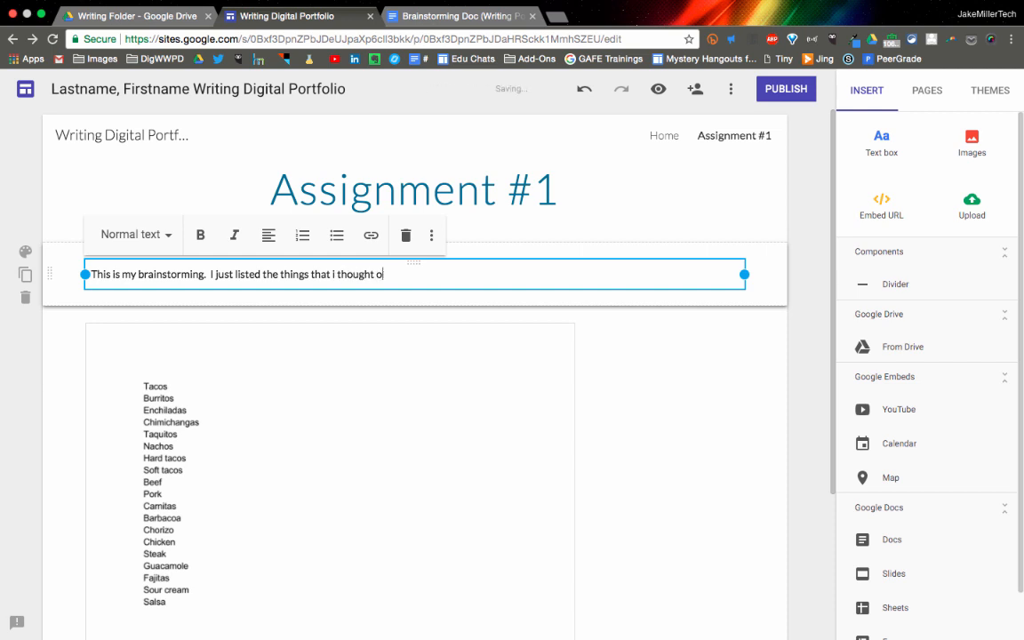
left_click(146, 502)
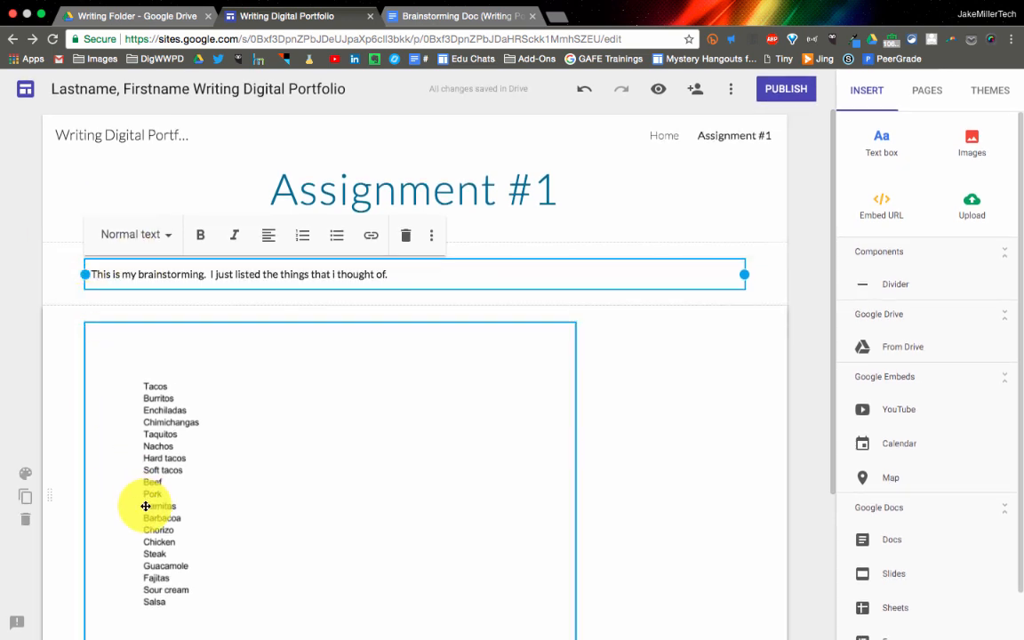
left_click(604, 282)
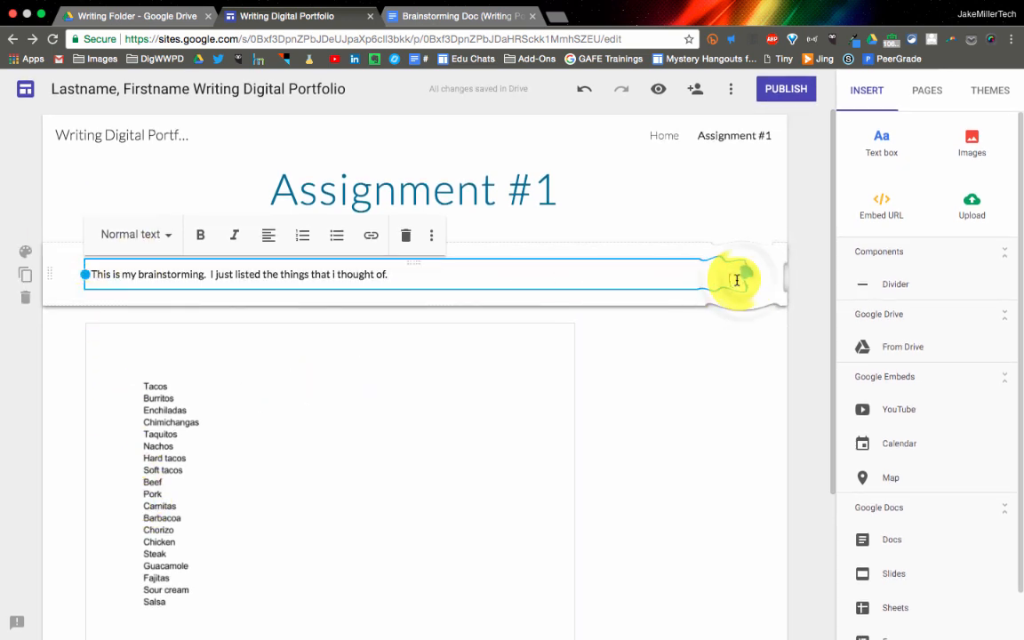
Narrow the brainstorming explanation text box and place it beside the right edge of the embedded document
left_click_drag(743, 279, 238, 292)
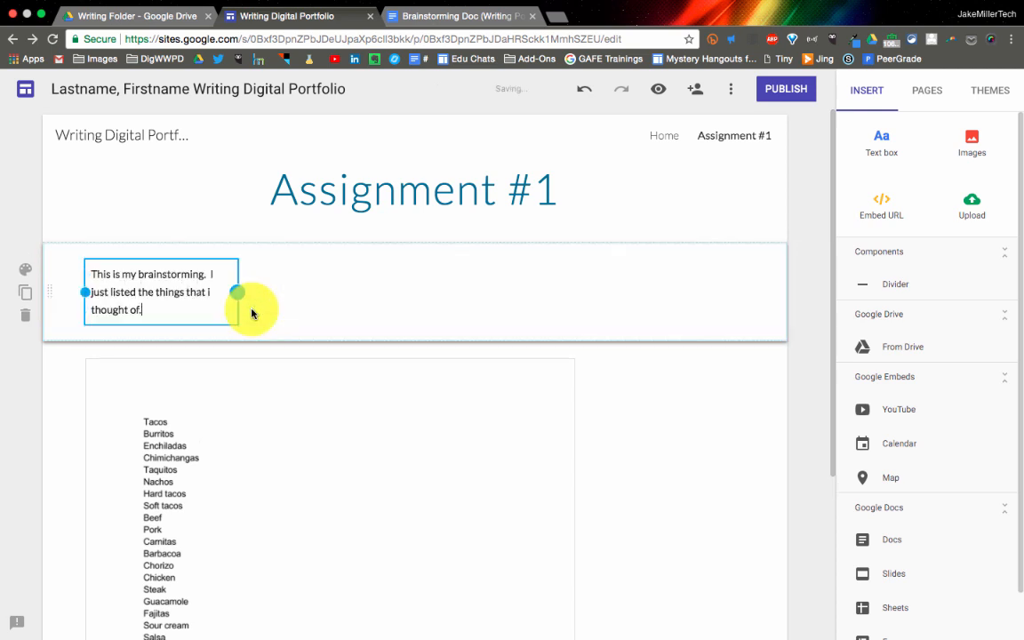
left_click(64, 281)
left_click_drag(156, 263, 659, 405)
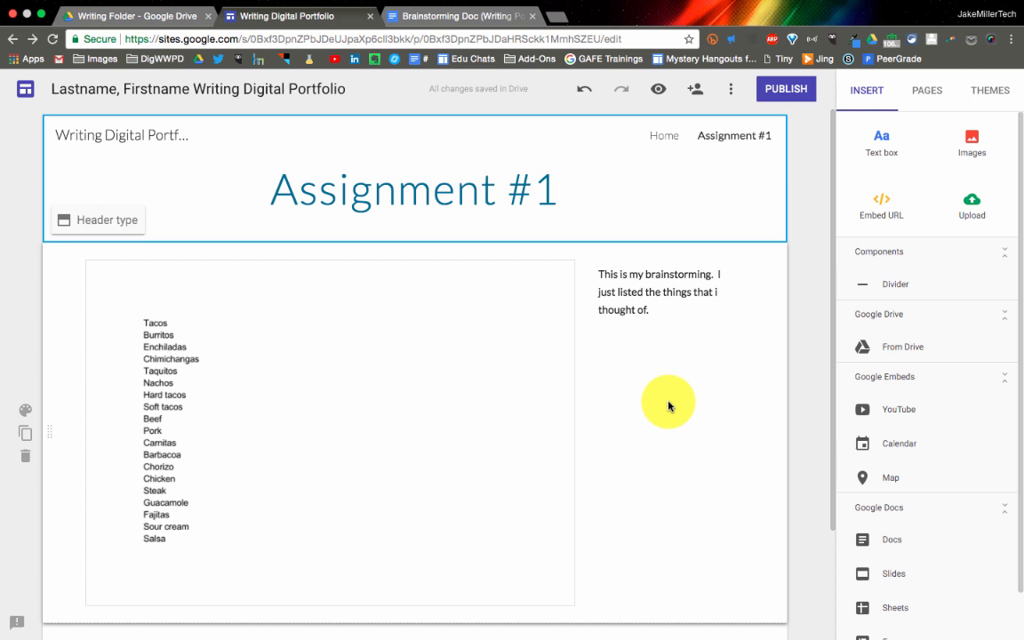
Move the explanation text box beneath the embedded document in the same section and widen both to the full content width
left_click_drag(663, 263, 83, 277)
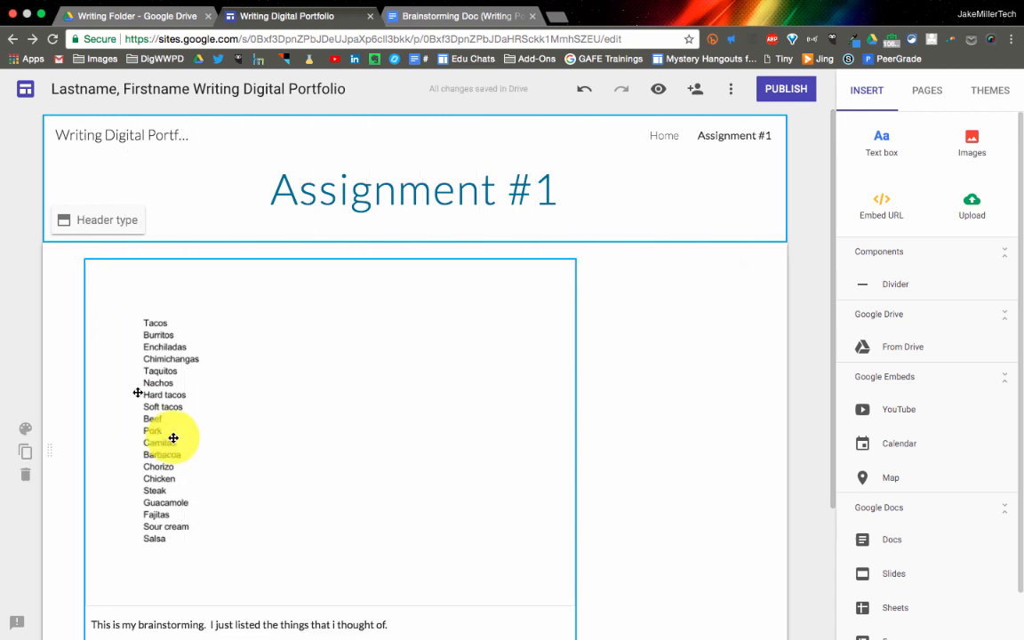
scroll(205, 489, "down", 2)
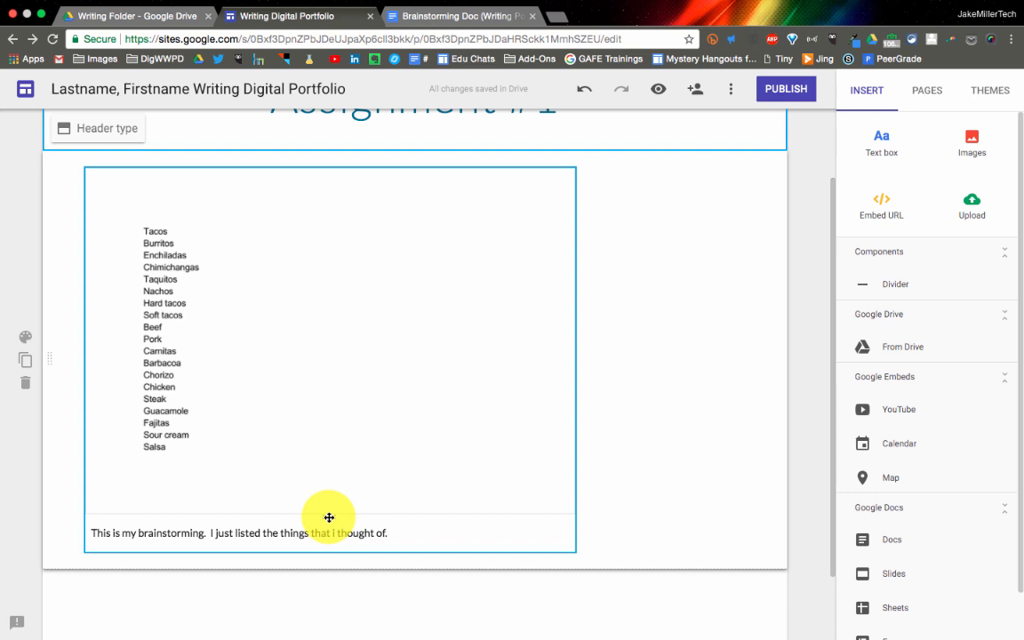
left_click_drag(329, 518, 220, 444)
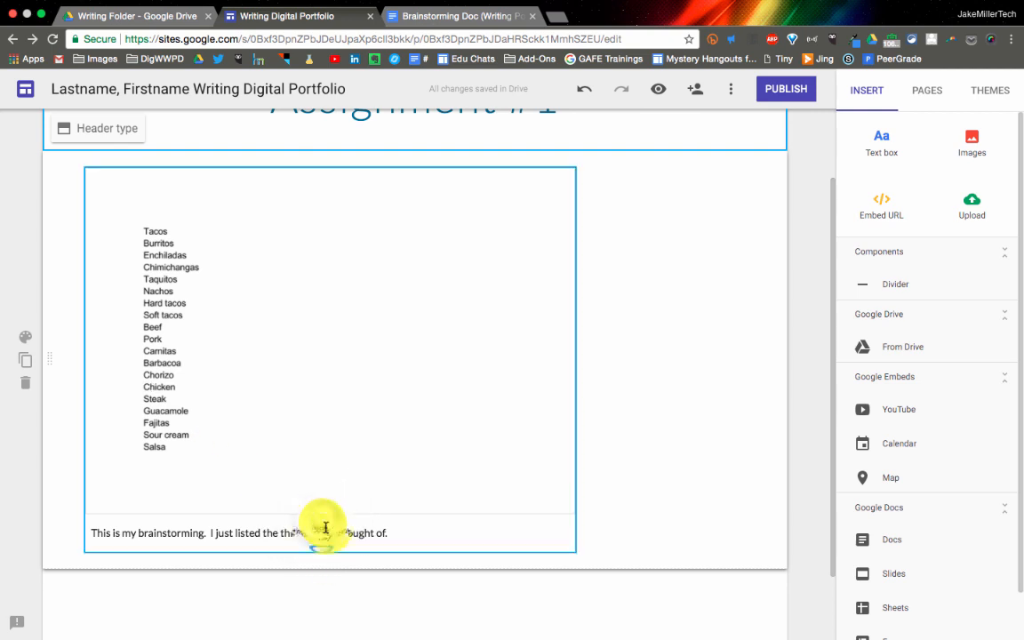
left_click_drag(324, 531, 64, 574)
left_click(200, 574)
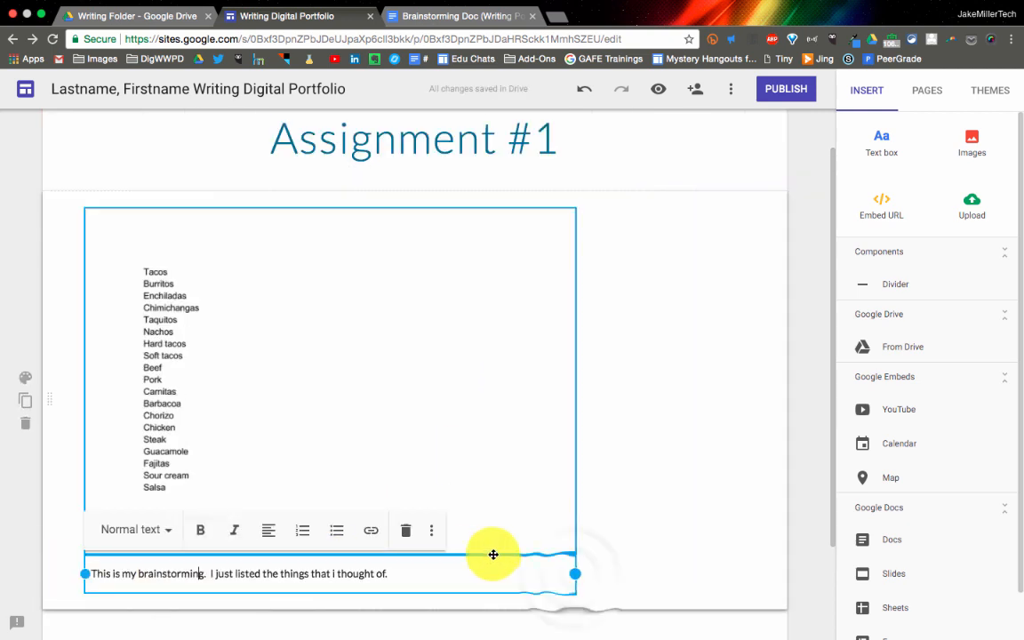
left_click_drag(574, 573, 777, 572)
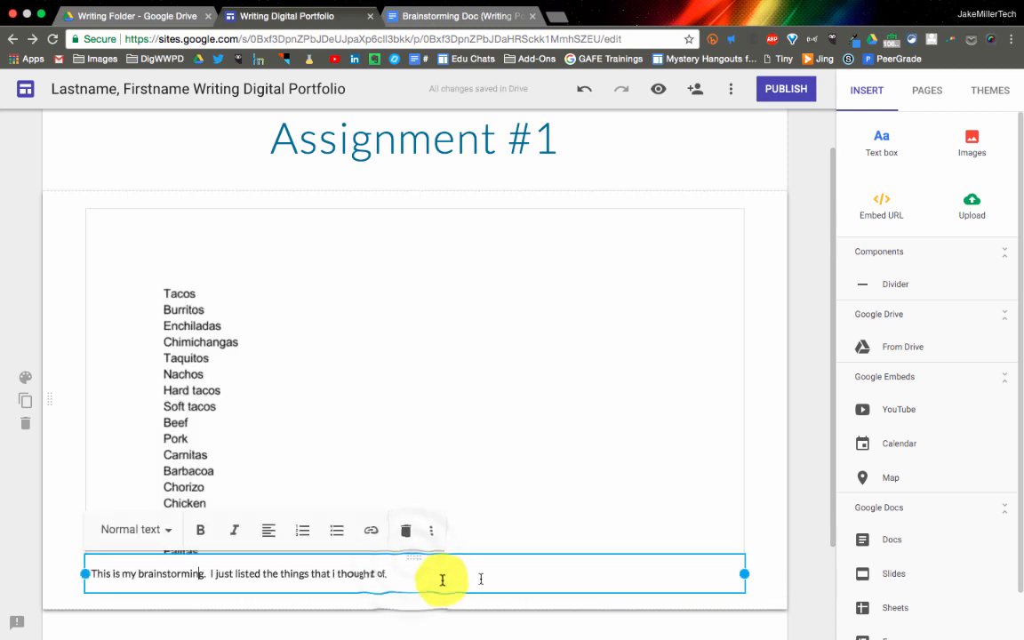
Separate the explanation text box from the document, narrow it, and place it to the left of the document in the document's section
mouse_move(409, 559)
left_mouse_down()
mouse_move(412, 600)
mouse_move(413, 569)
left_mouse_up()
left_click(738, 454)
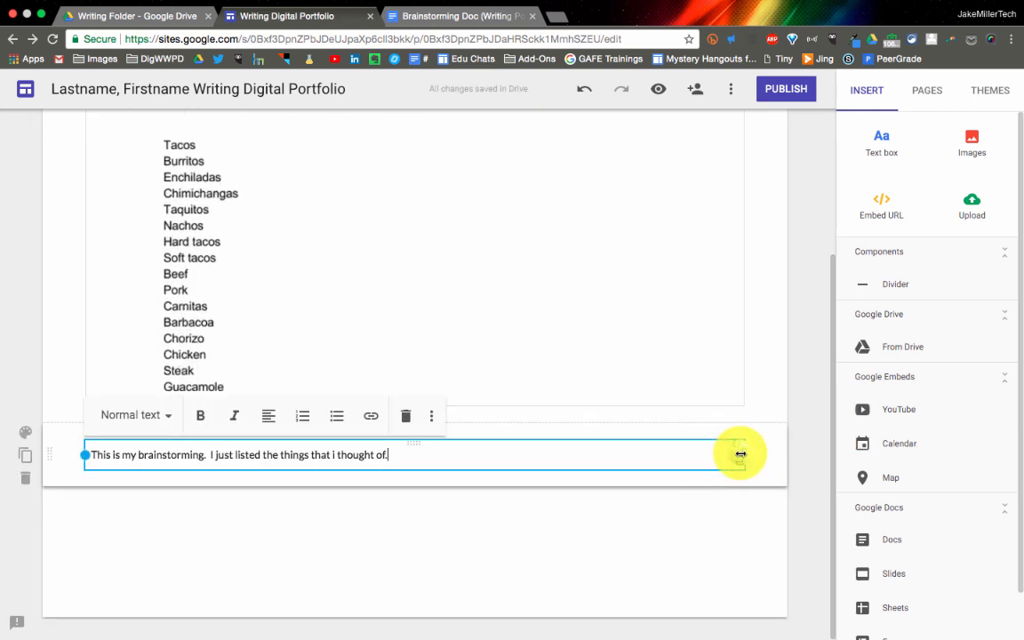
left_click_drag(740, 454, 295, 460)
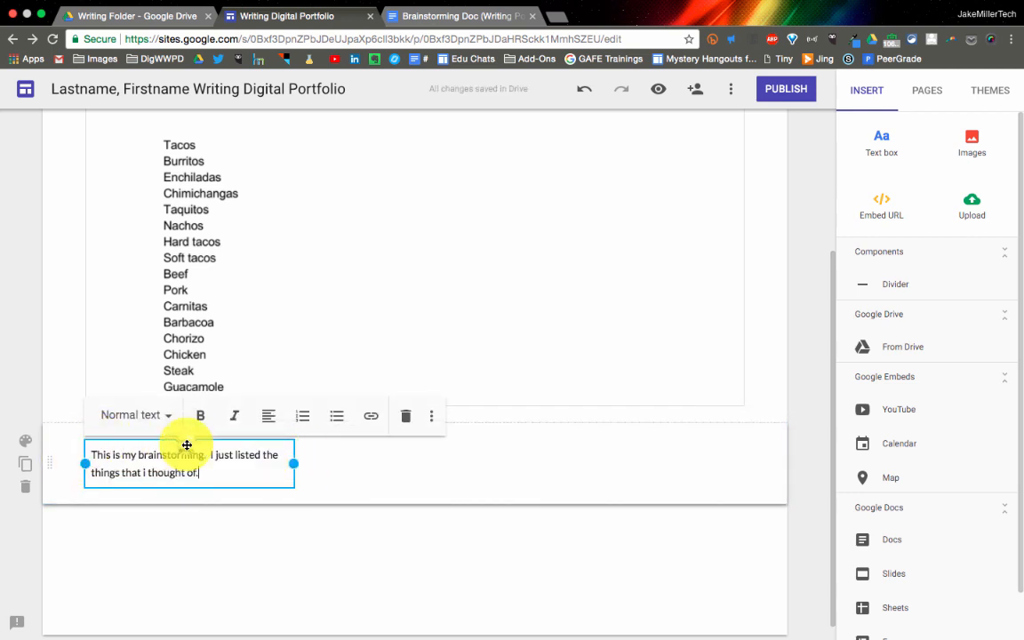
left_click_drag(189, 444, 97, 279)
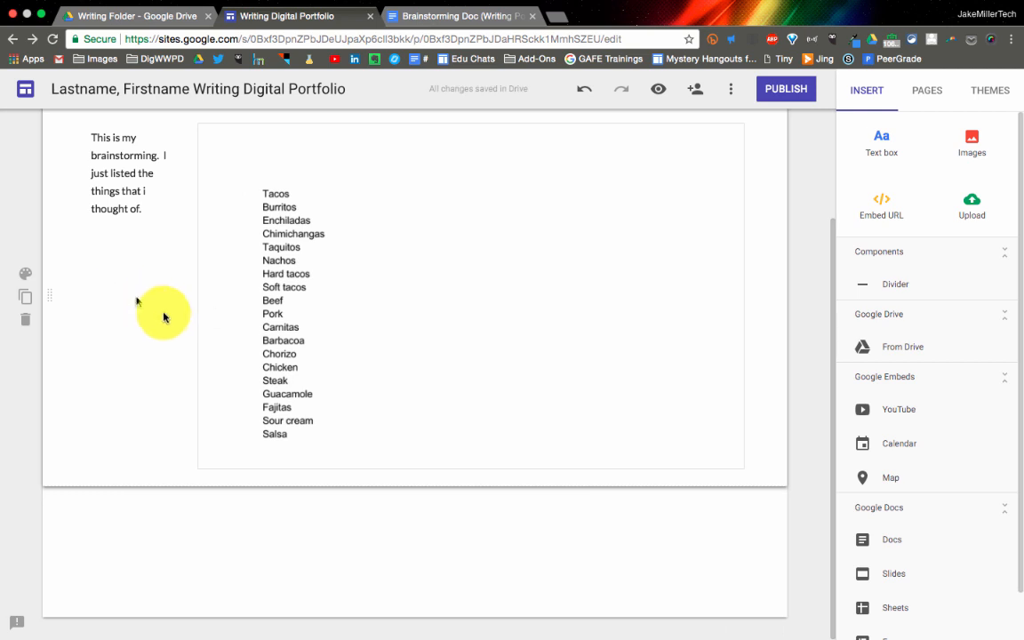
scroll(164, 313, "up", 3)
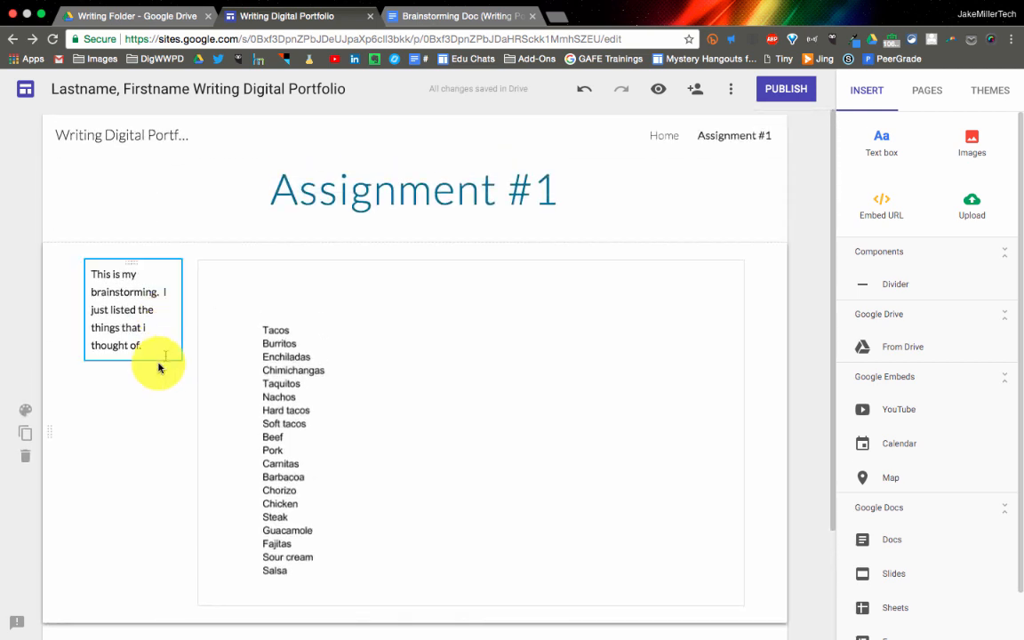
Add a Title-style text box reading "Brainstorm" and move it directly above the section with the embedded document
left_click_drag(896, 136, 247, 448)
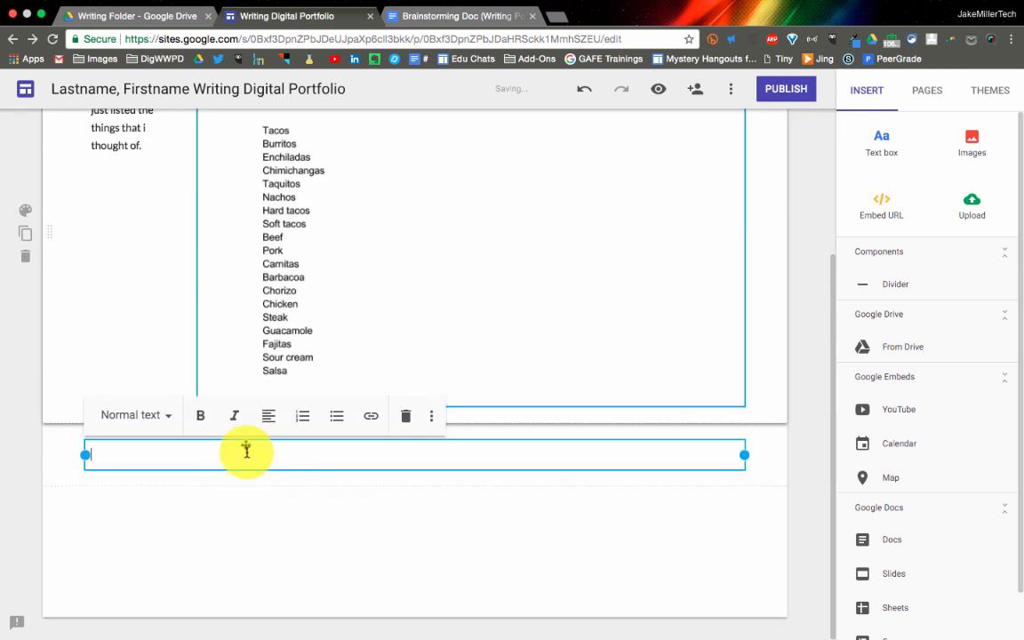
left_click(152, 420)
left_click(168, 476)
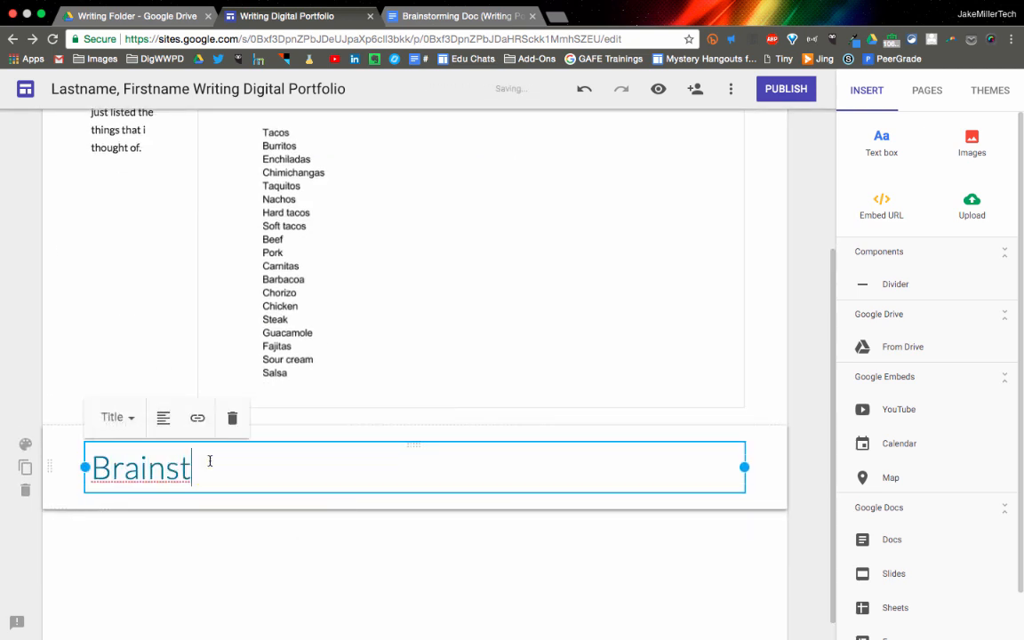
left_click_drag(50, 439, 43, 302)
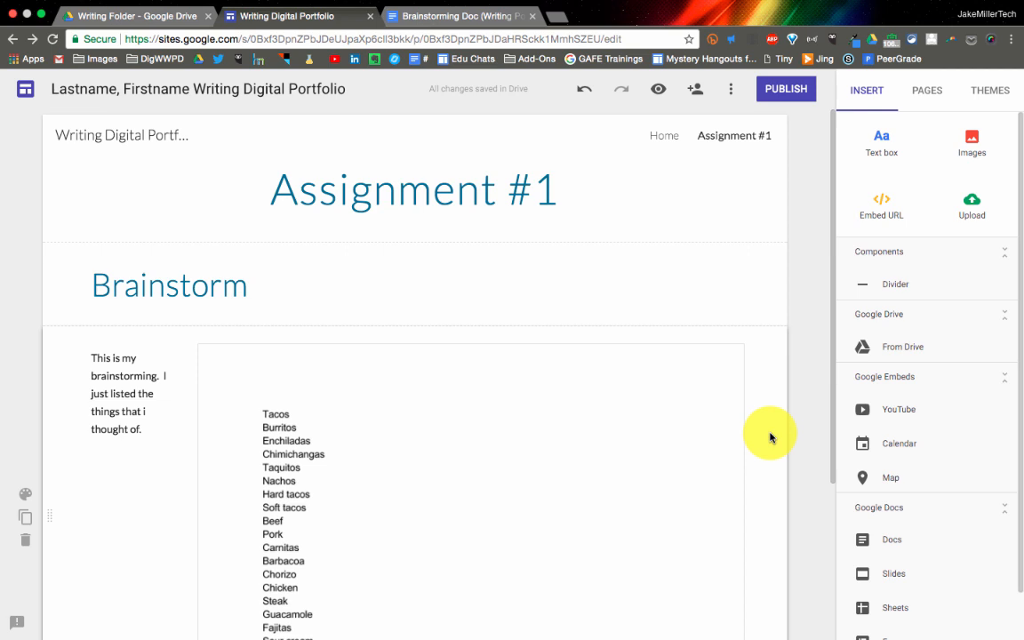
Switch to the brainstorming document and replace its whole list with the word "change"
left_click(454, 16)
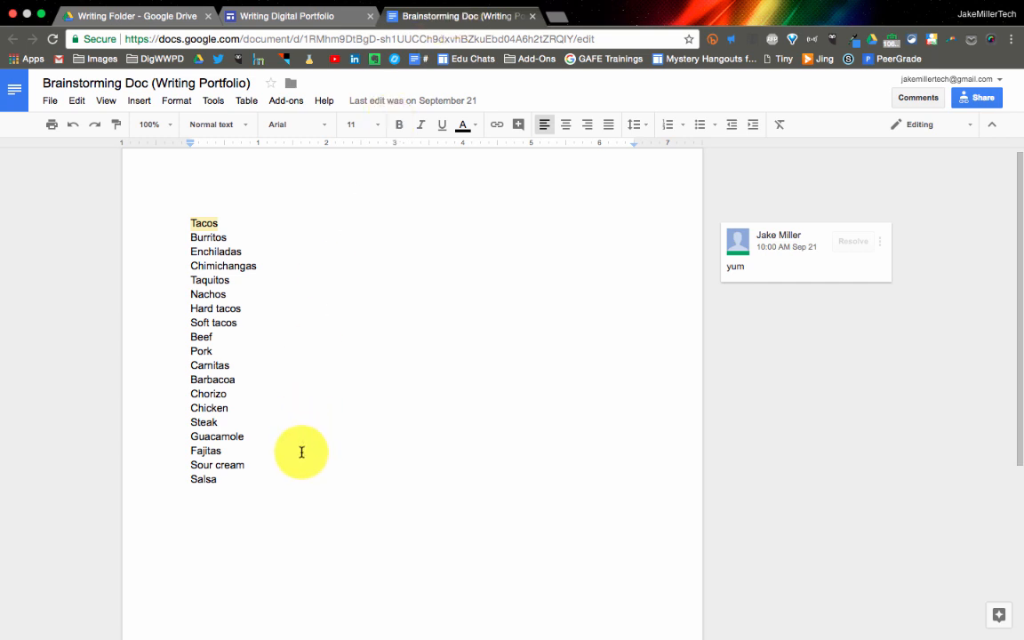
left_click_drag(295, 480, 187, 231)
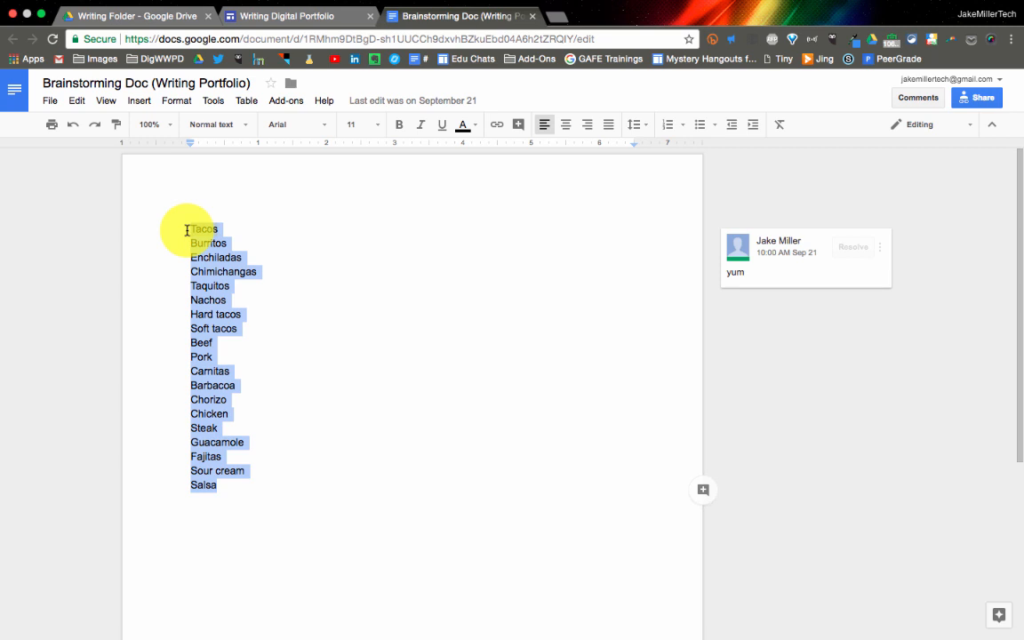
type("change")
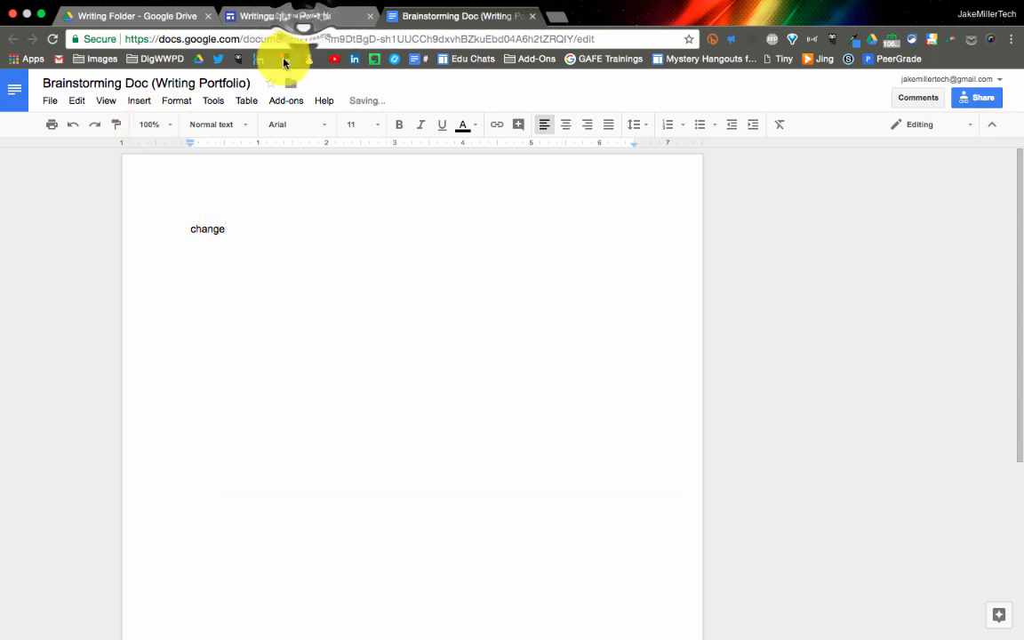
Return to the site and preview the Assignment #1 page to check whether the embedded document reflects the edit
left_click(304, 19)
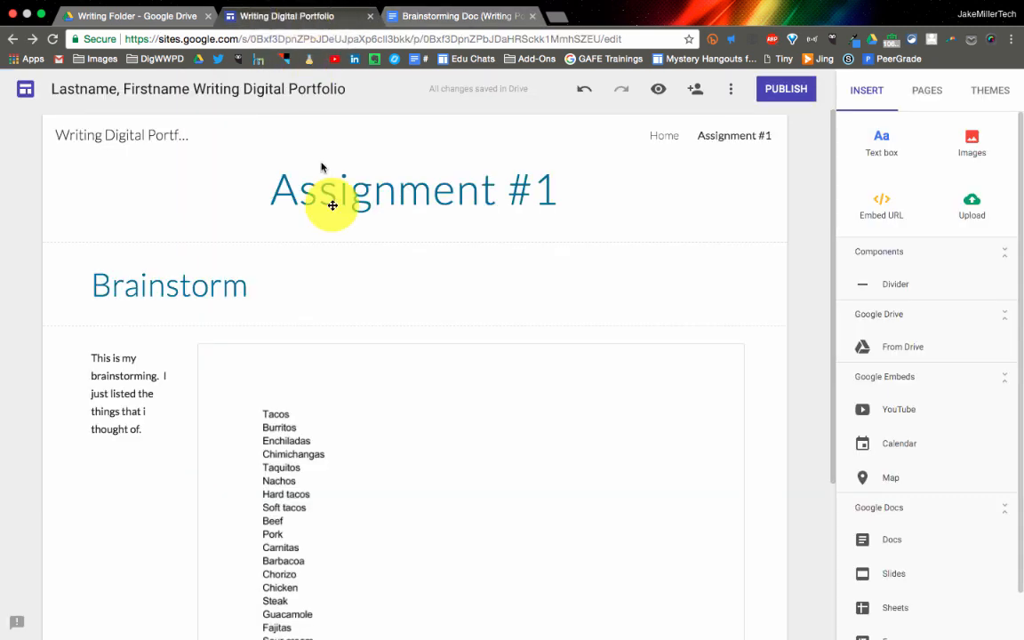
left_click(656, 100)
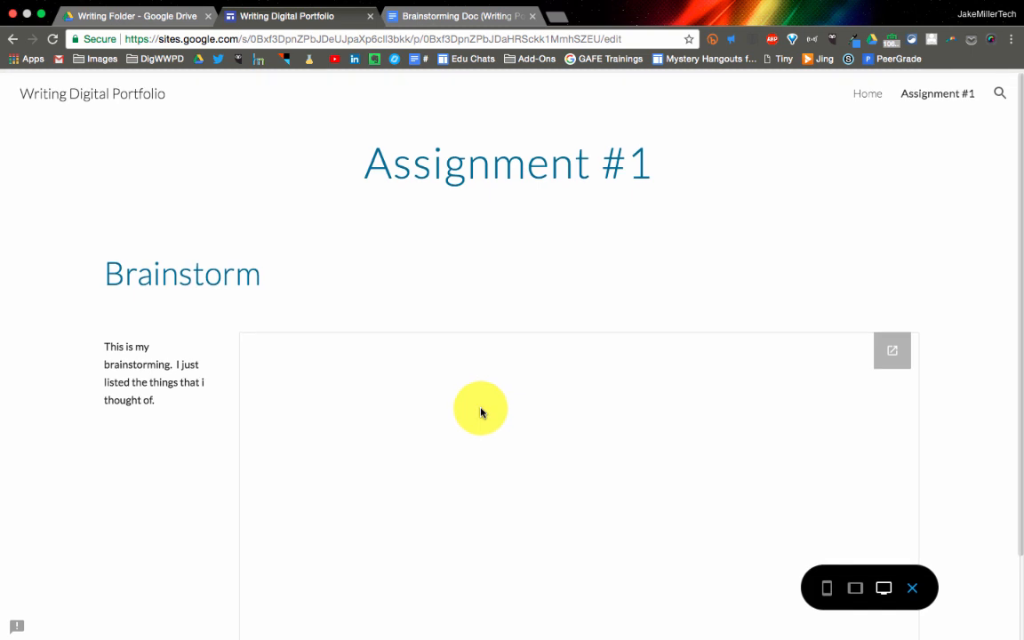
scroll(480, 411, "down", 1)
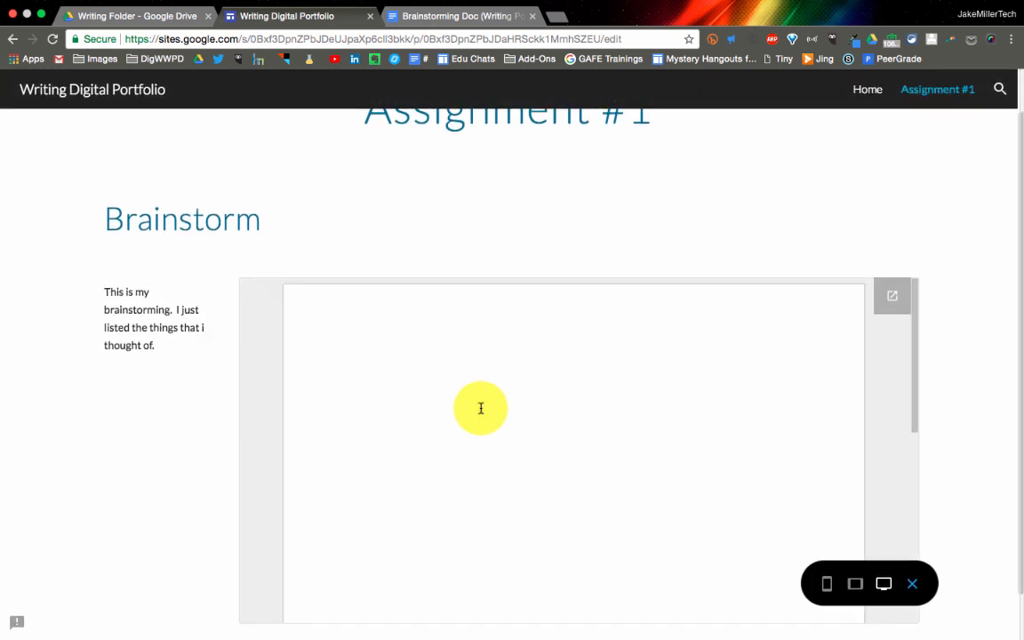
scroll(480, 408, "up", 1)
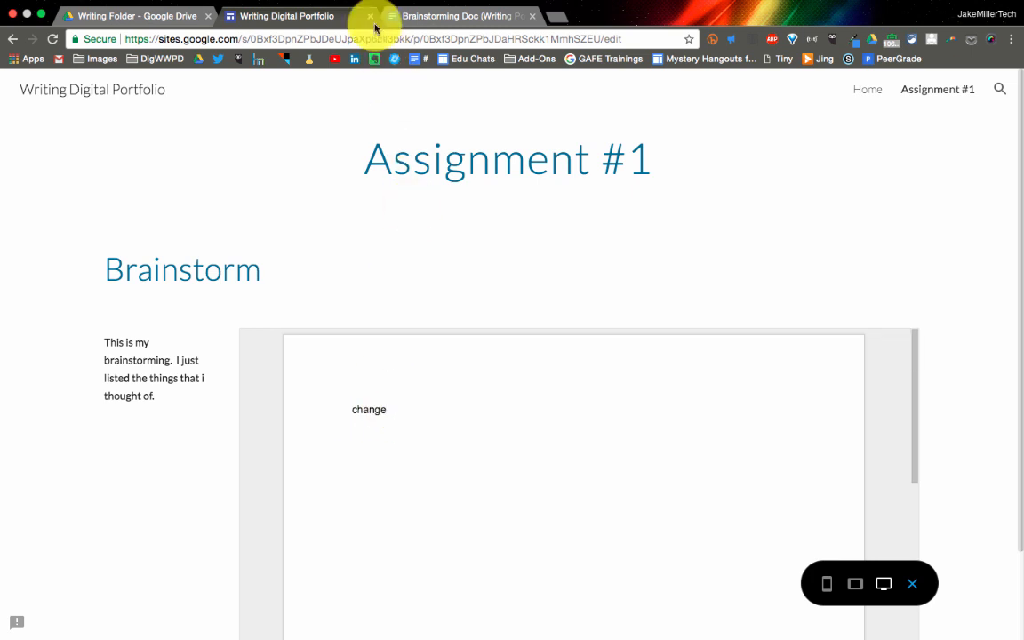
Restore the list in the brainstorming document and make a copy of the document named "First Draft (Writing Portfolio)"
left_click(462, 16)
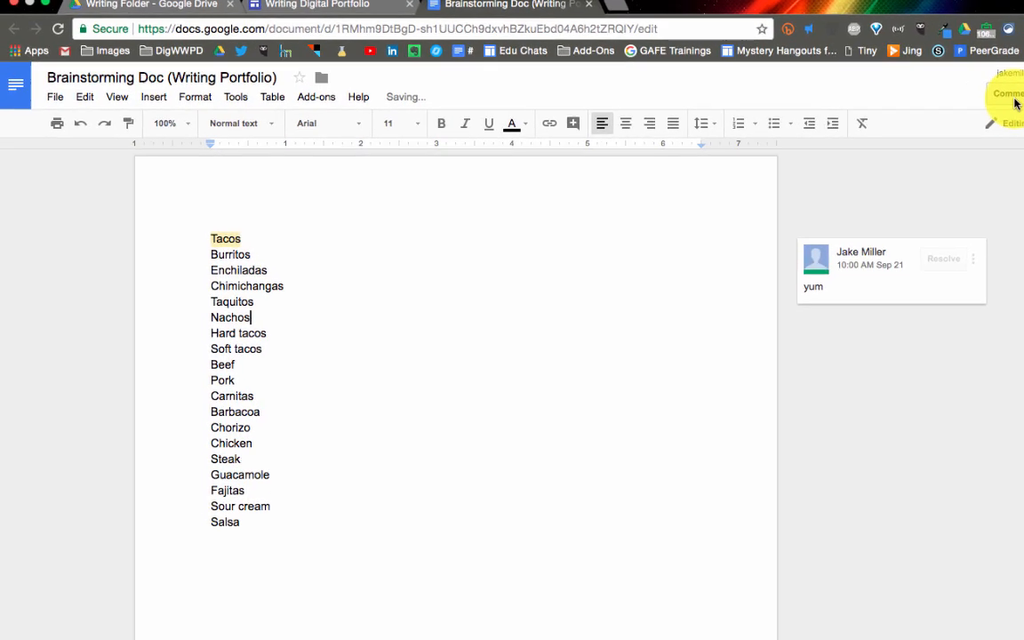
left_click(55, 96)
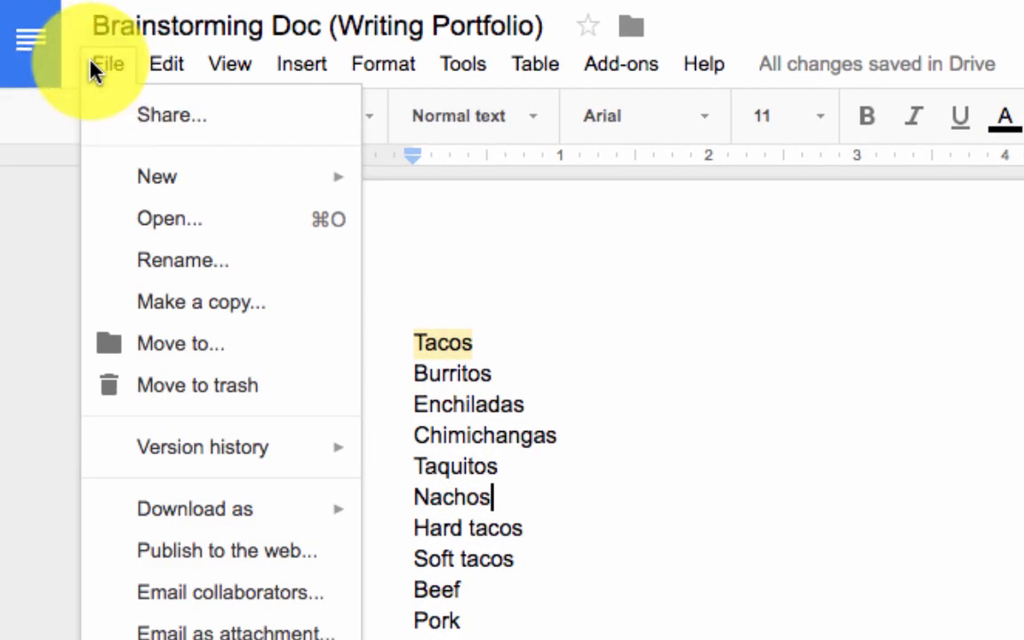
left_click(185, 302)
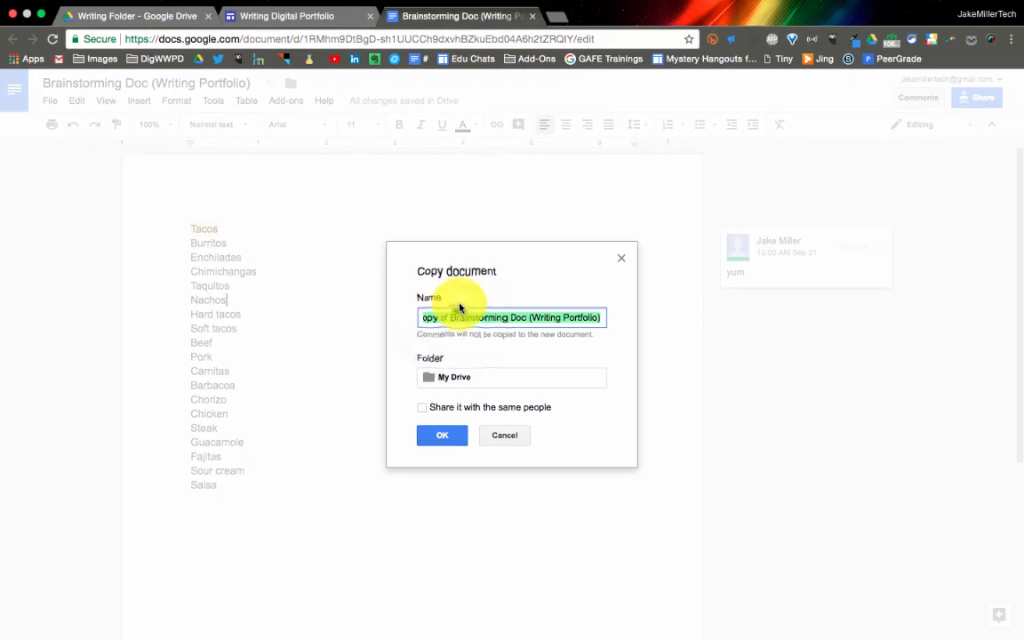
left_click_drag(460, 308, 366, 322)
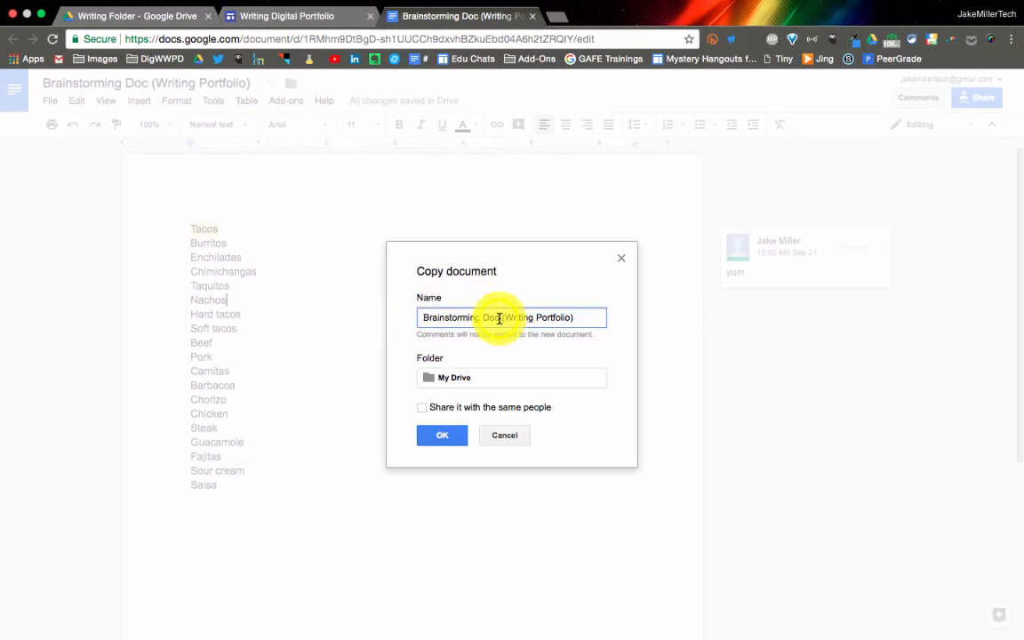
type("Fi")
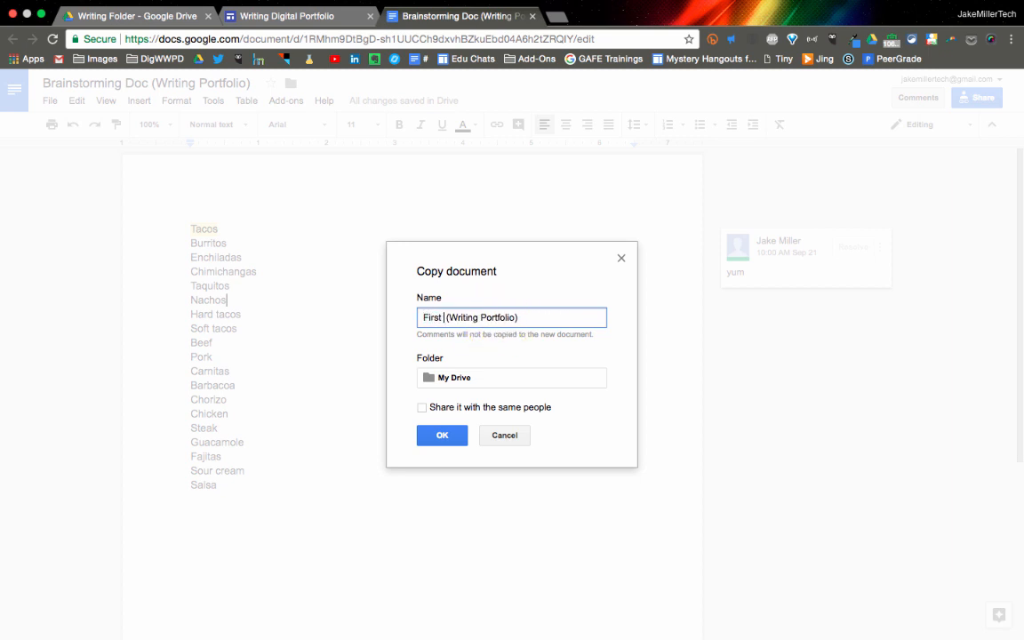
type("rst Draft")
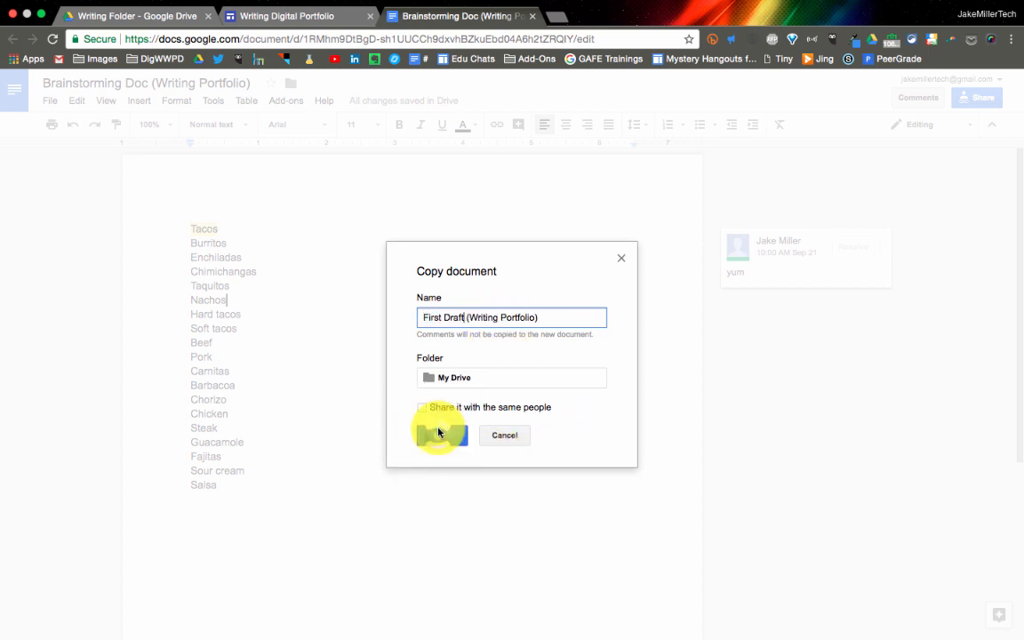
left_click(437, 432)
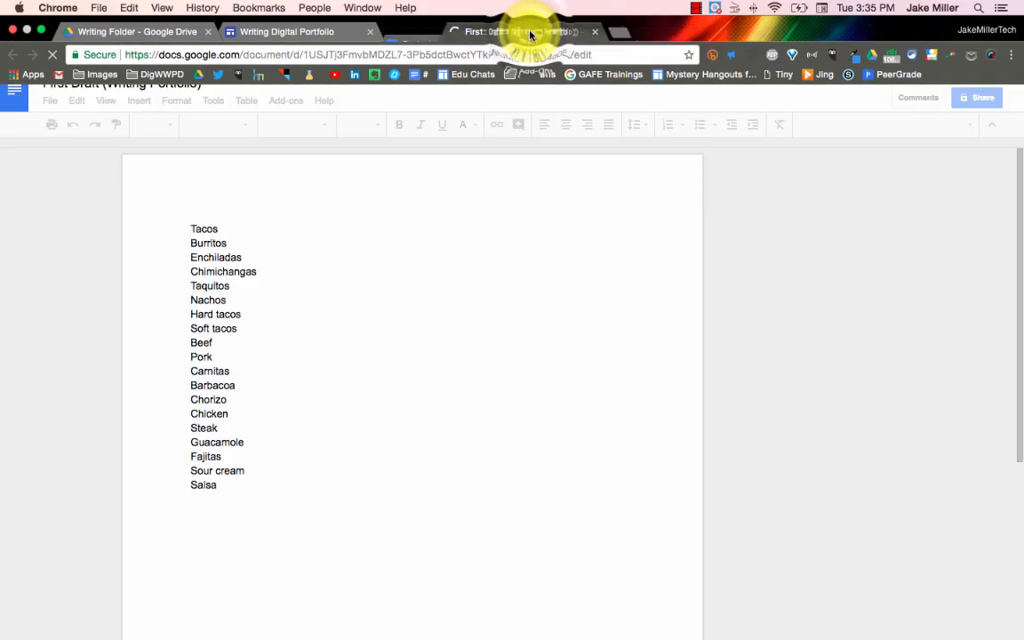
Replace the copied list in the First Draft document with several lines reading "First draft"
left_click(532, 31)
left_click_drag(227, 487, 185, 230)
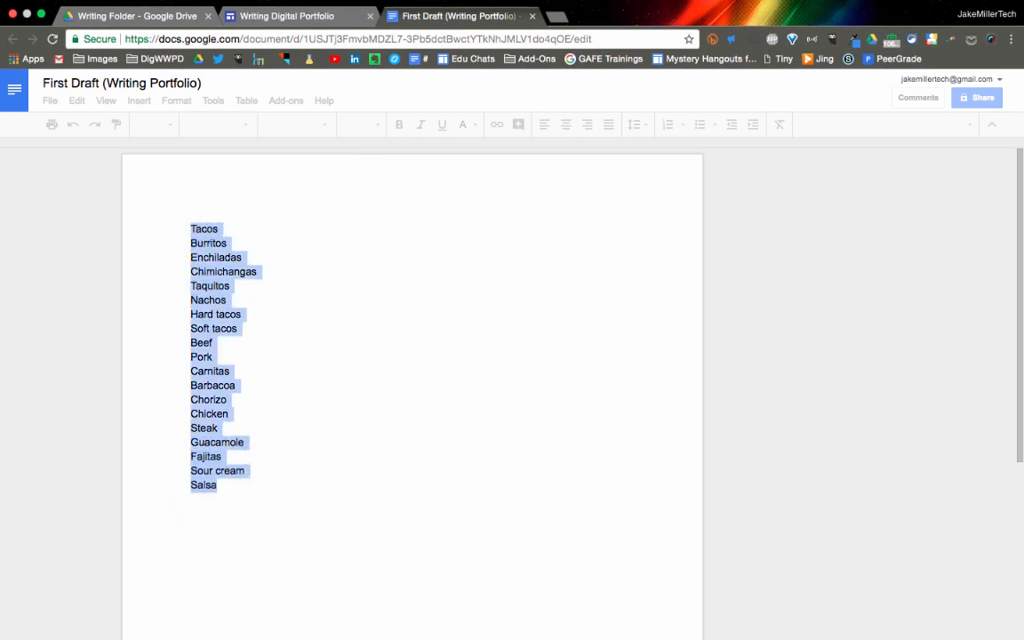
key("BackSpace")
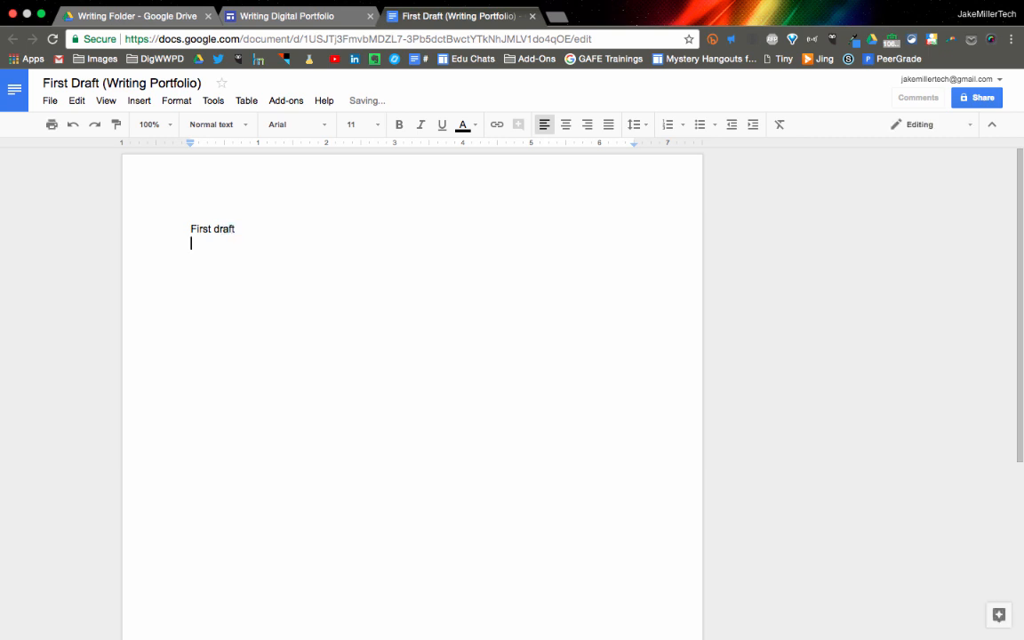
key("ctrl+v")
key("Return")
key("ctrl+v")
key("Return")
key("ctrl+v")
key("Return")
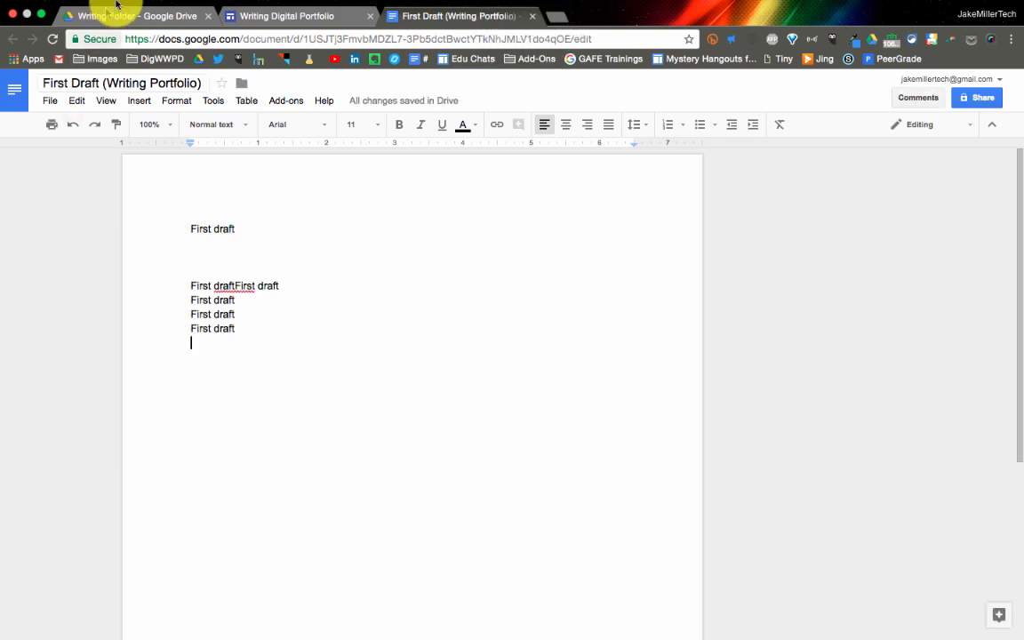
Close the First Draft document and add a Title-style text box reading "First Draft" below the brainstorming section of the Assignment #1 page
left_click(532, 17)
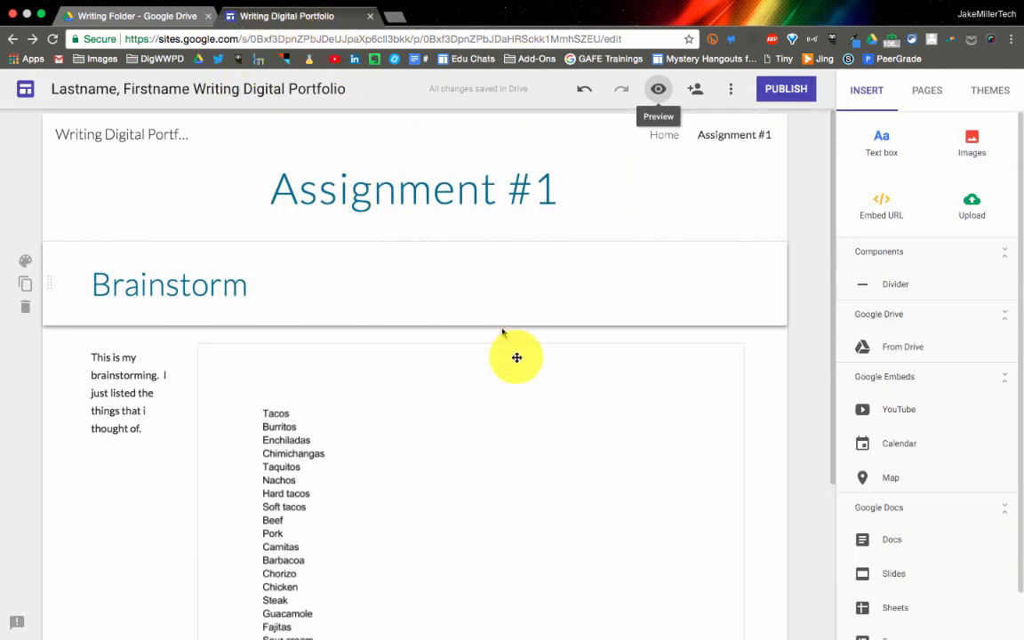
scroll(520, 356, "down", 3)
scroll(541, 345, "down", 2)
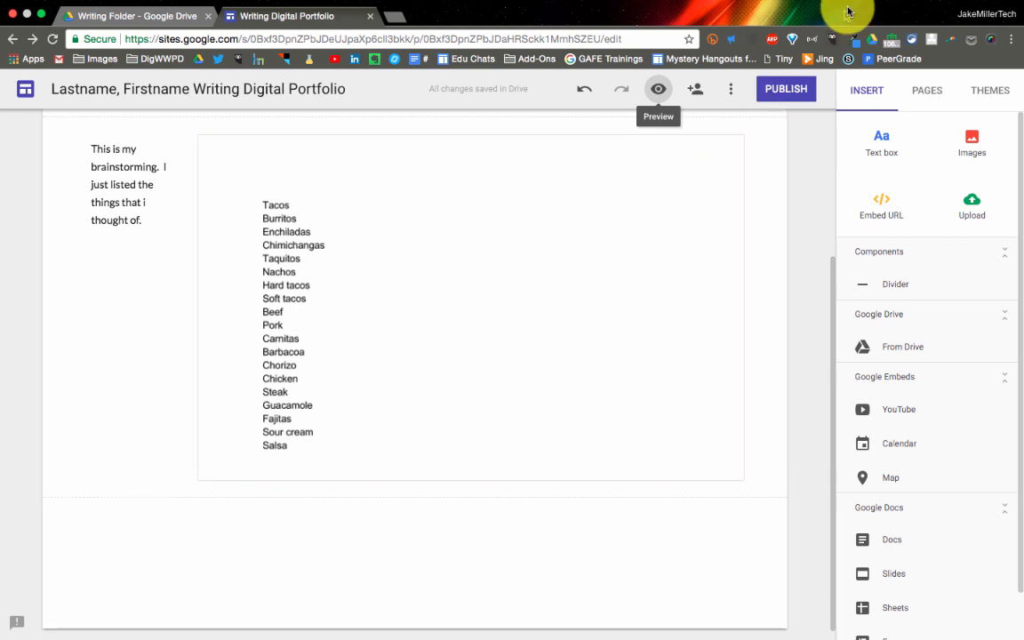
left_click(878, 143)
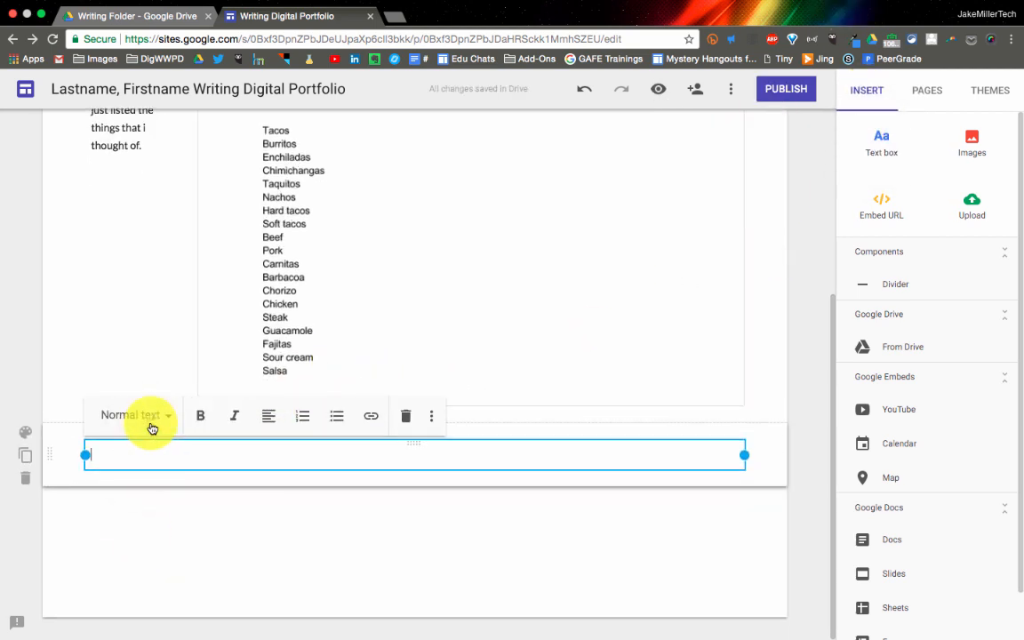
left_click(149, 421)
left_click(147, 455)
type("First Draft")
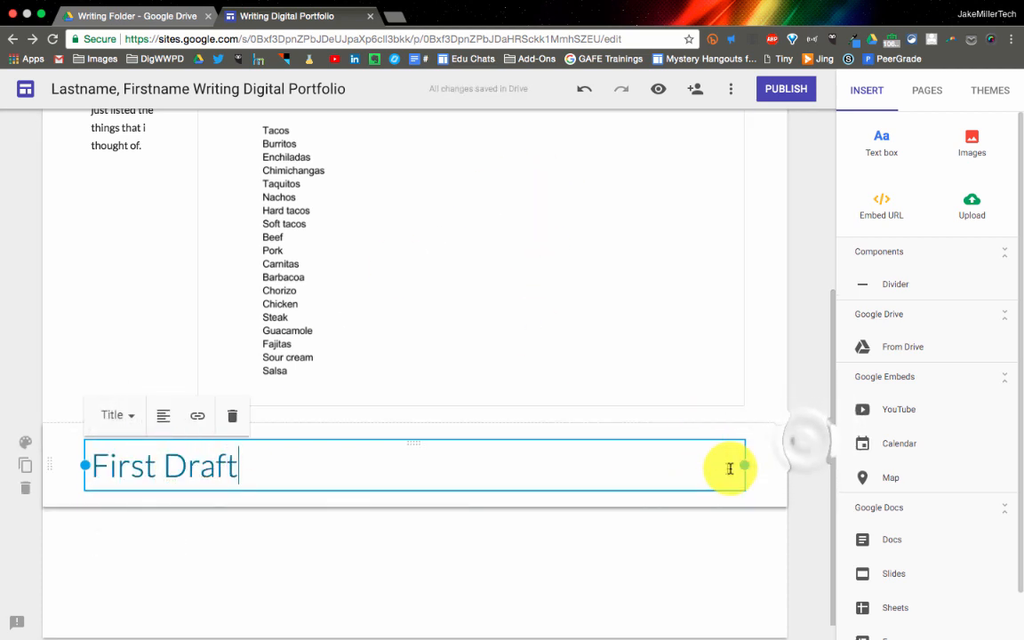
left_click(804, 442)
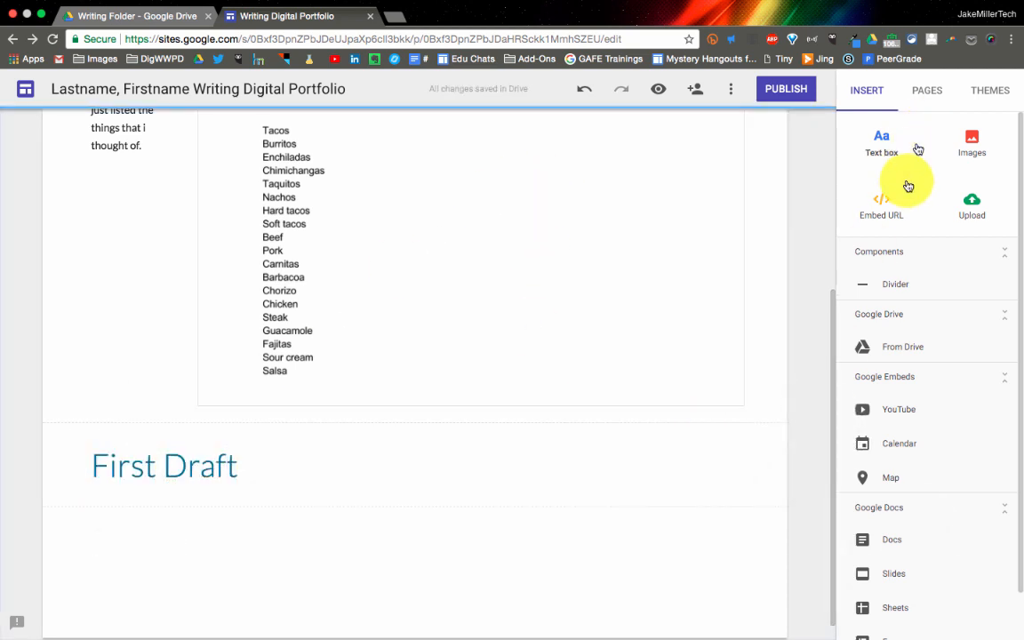
Embed the First Draft (Writing Portfolio) document under the First Draft title, narrow it to leave space beside it, and increase its height
left_click(893, 540)
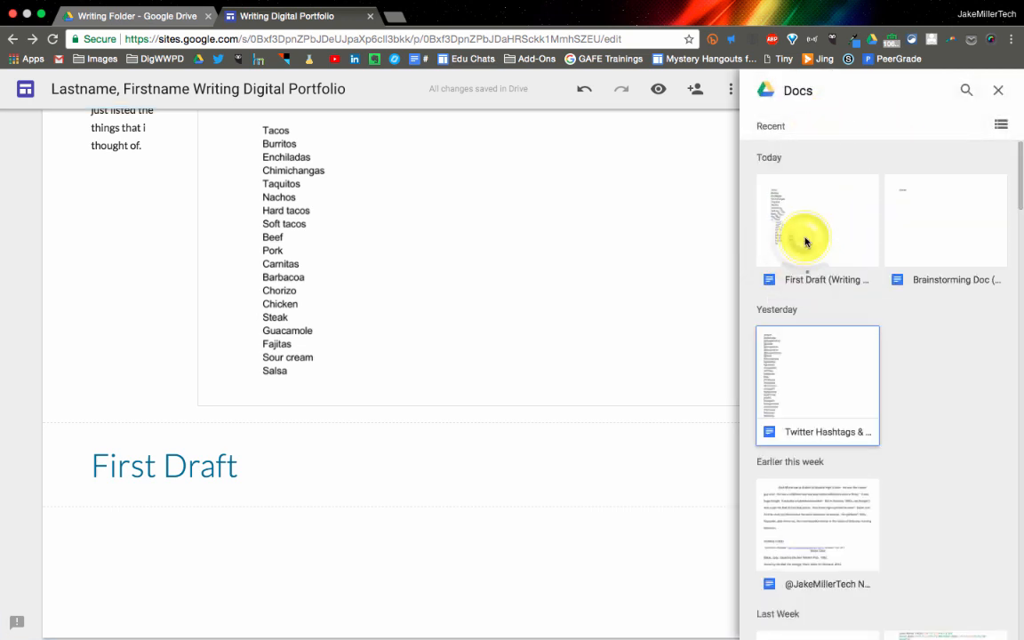
left_click(794, 236)
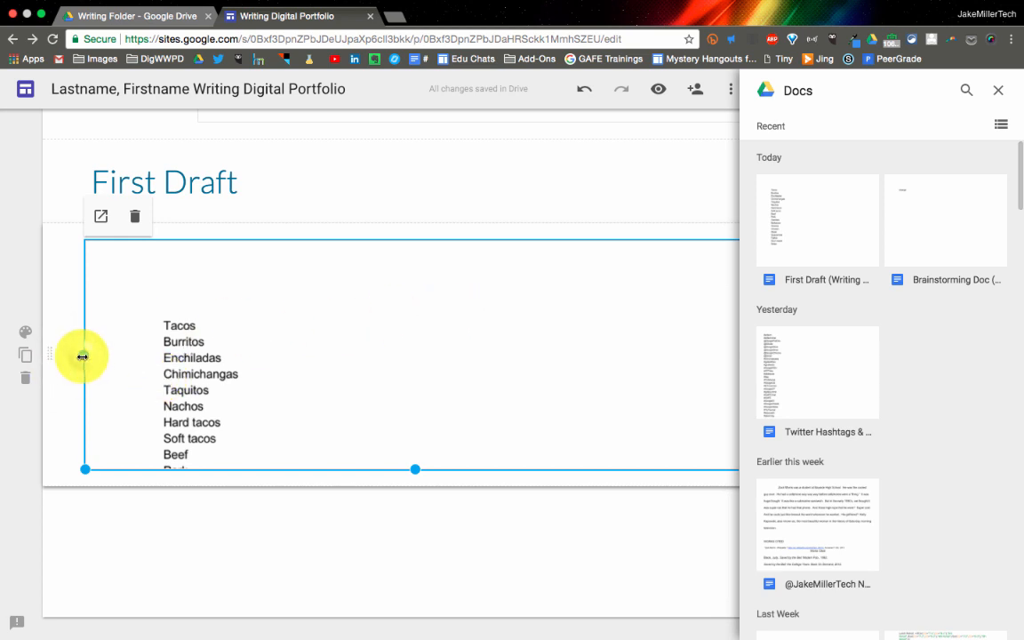
left_click_drag(83, 355, 305, 376)
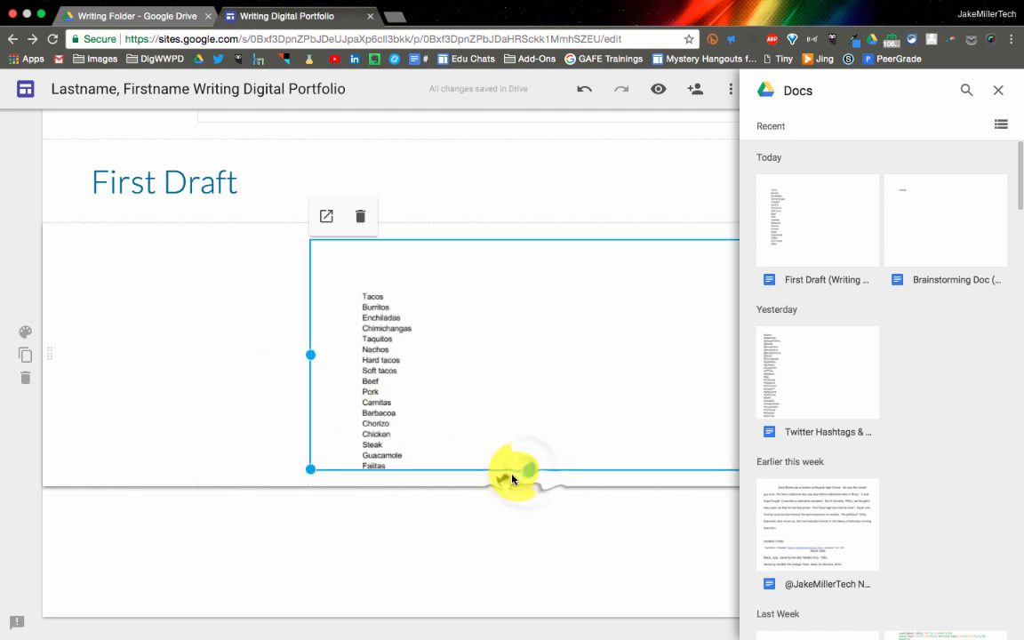
left_click_drag(524, 468, 517, 611)
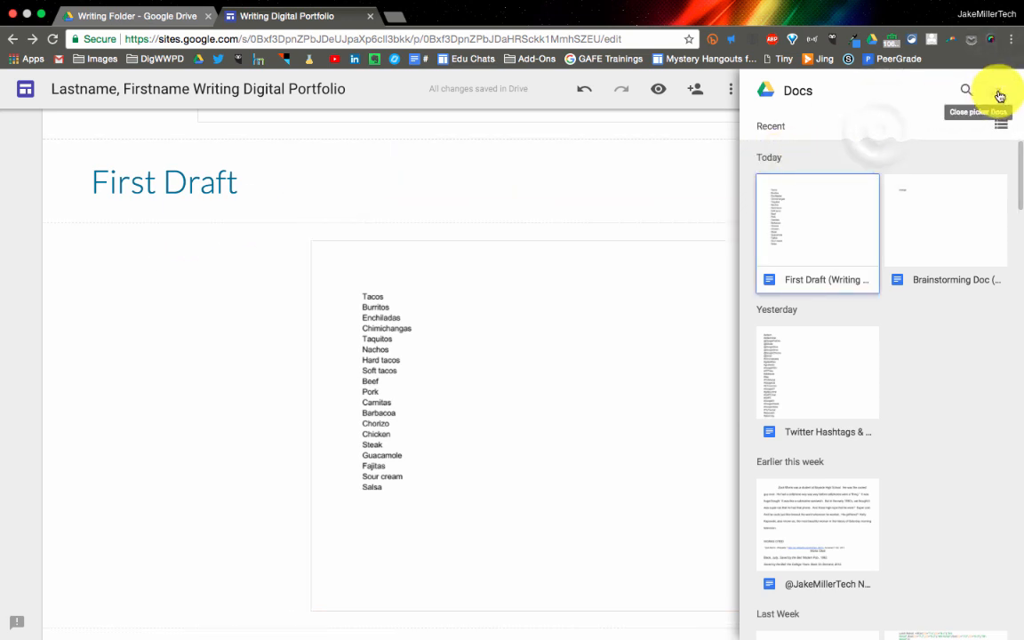
left_click(998, 92)
Add the text "This is my first draft. I worked really hard on this." in a narrowed text box beside the embedded First Draft document
left_click(880, 139)
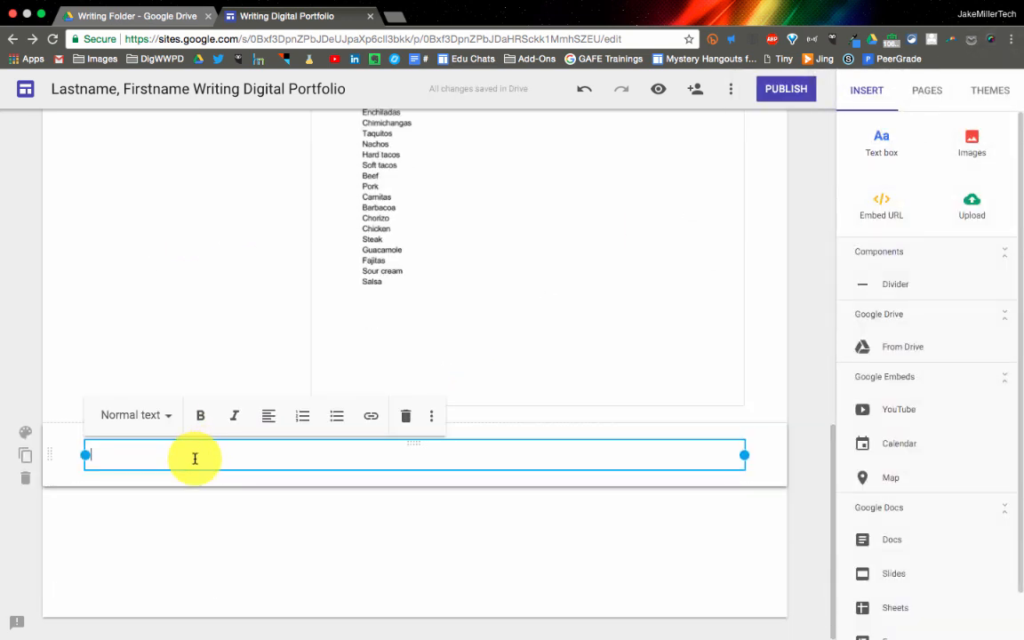
type("This is my first draft")
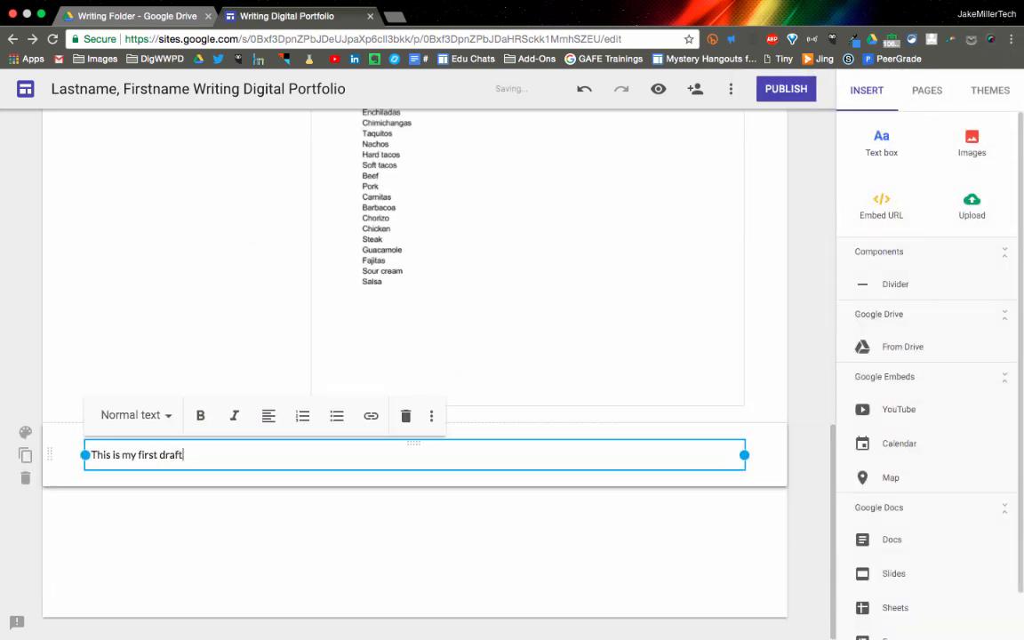
type(".  I worked really hard on this.")
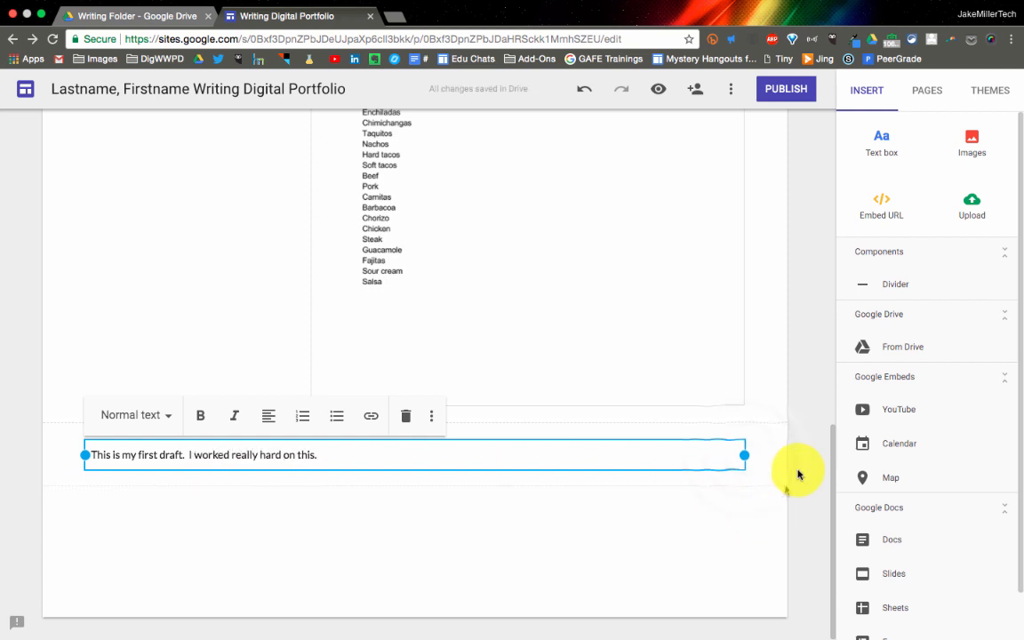
left_click_drag(743, 453, 291, 456)
scroll(383, 312, "up", 5)
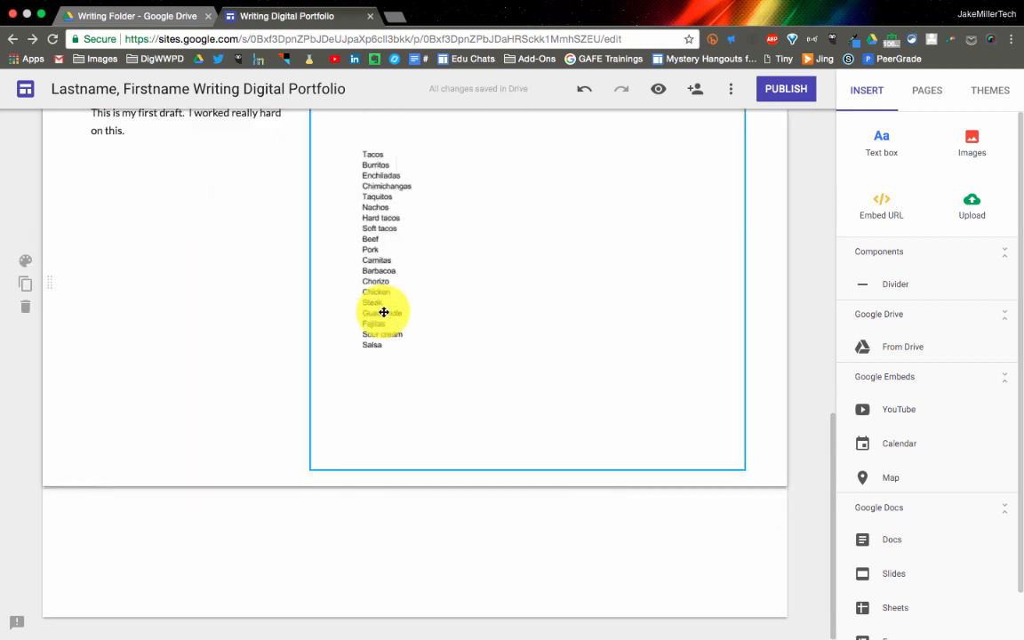
Preview the Assignment #1 page to check the Brainstorm and First Draft sections, and show the site's page list after closing the preview
scroll(384, 312, "down", 1)
scroll(383, 312, "down", 1)
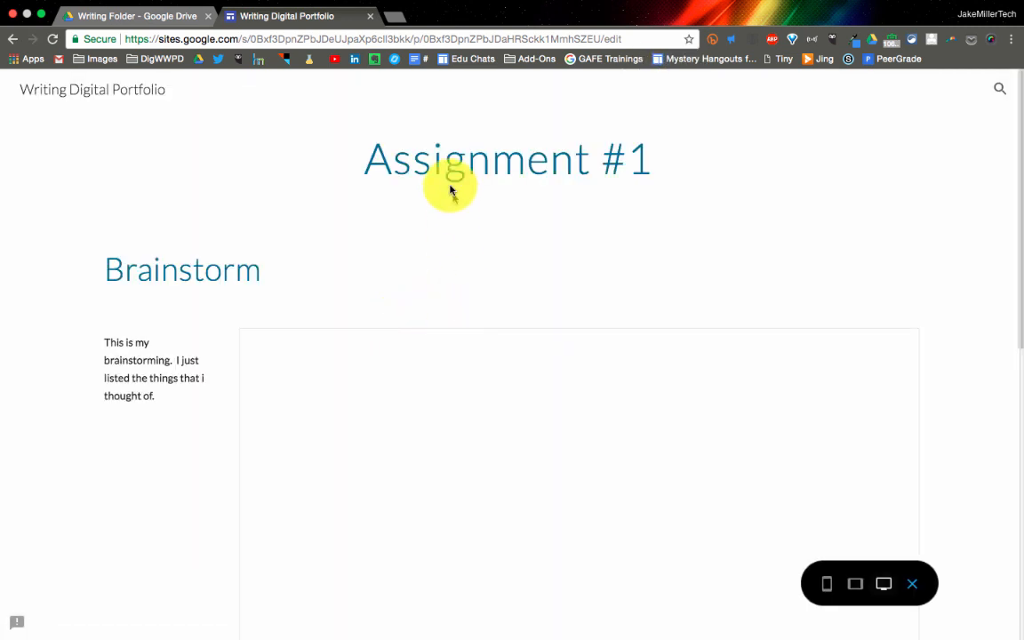
scroll(204, 435, "down", 2)
scroll(205, 435, "down", 8)
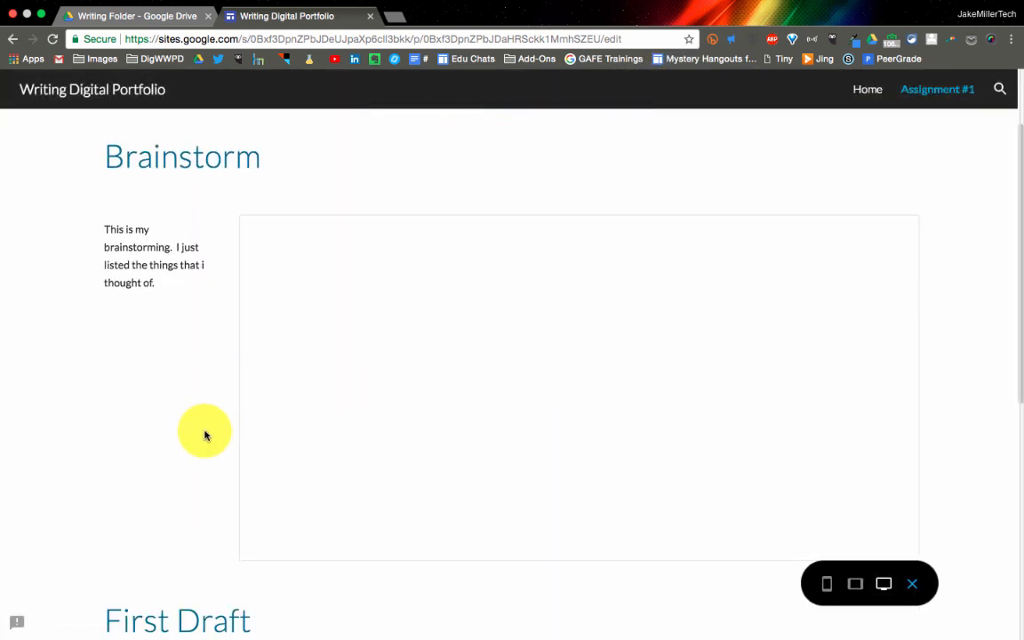
scroll(205, 435, "down", 4)
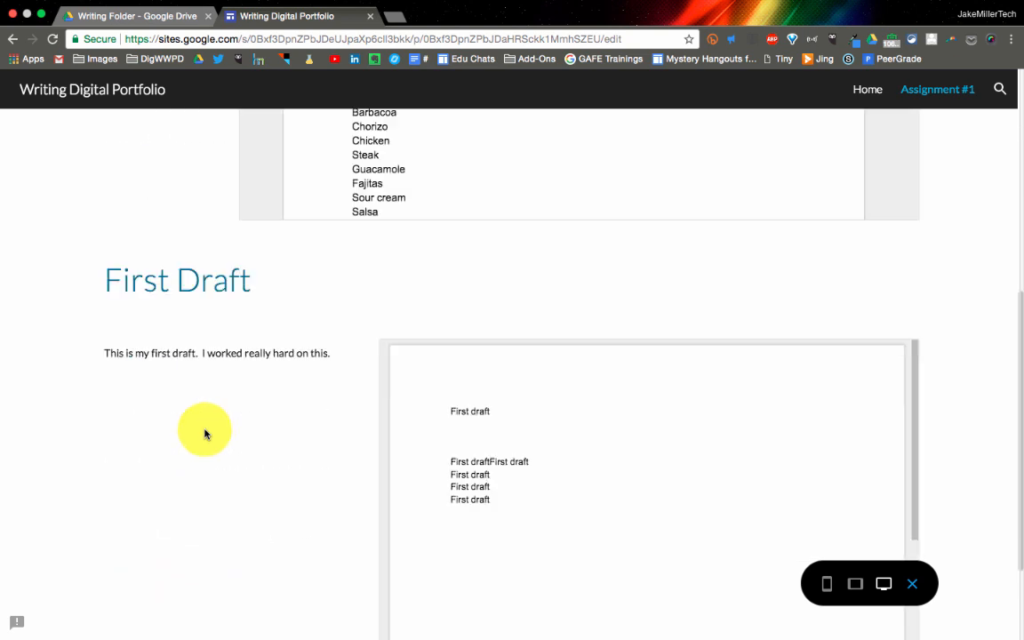
scroll(204, 432, "up", 15)
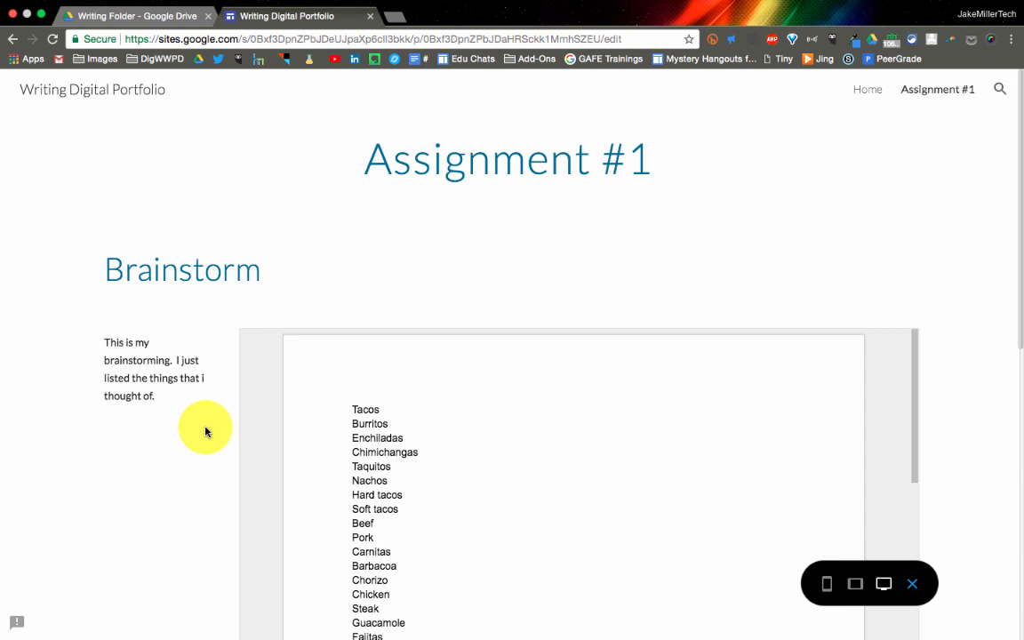
scroll(160, 345, "down", 4)
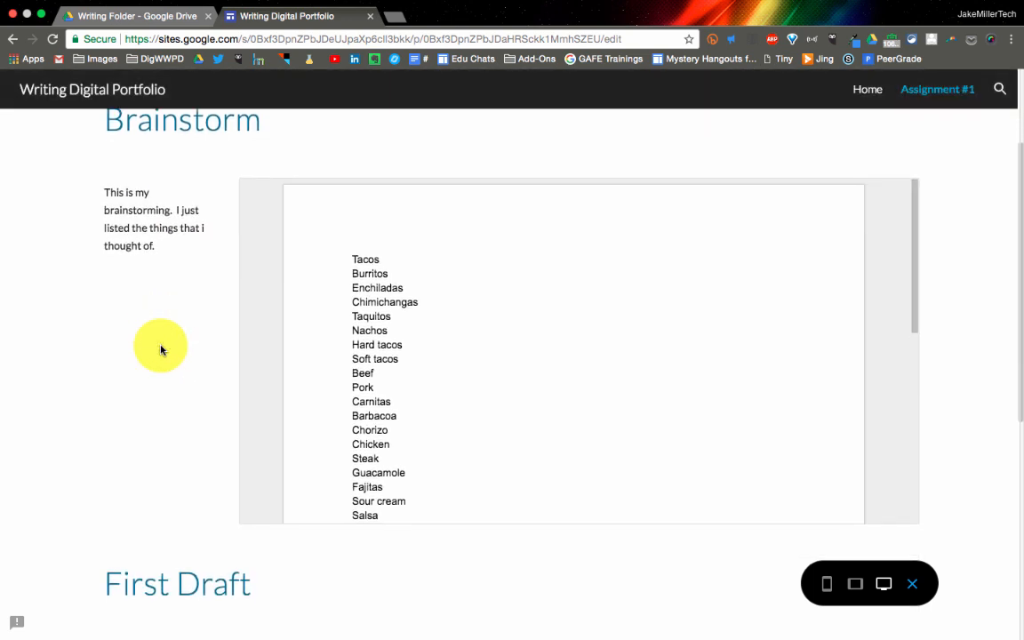
scroll(160, 350, "down", 8)
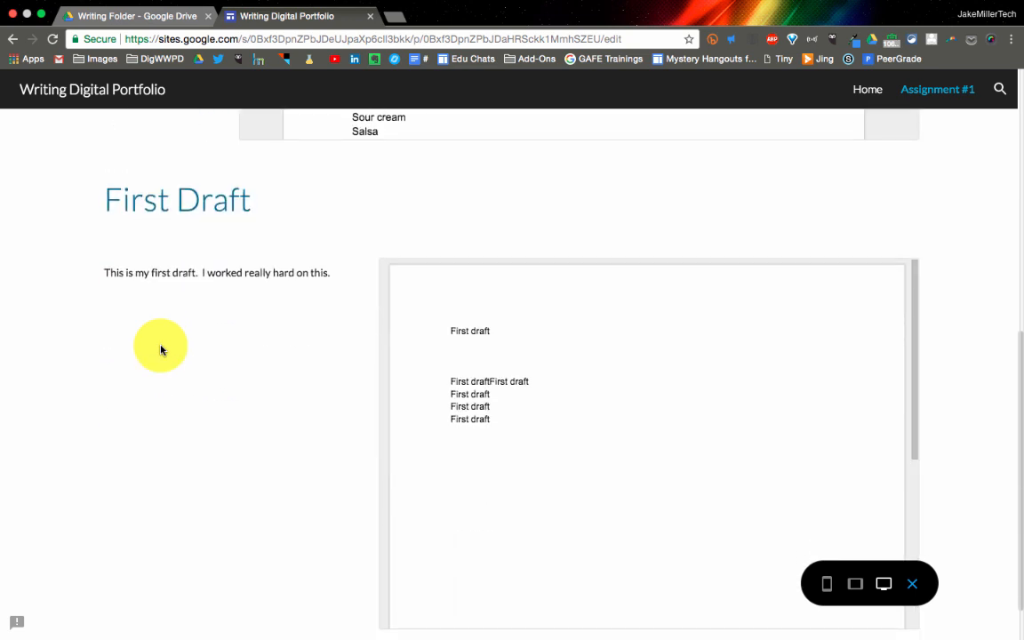
scroll(160, 349, "down", 1)
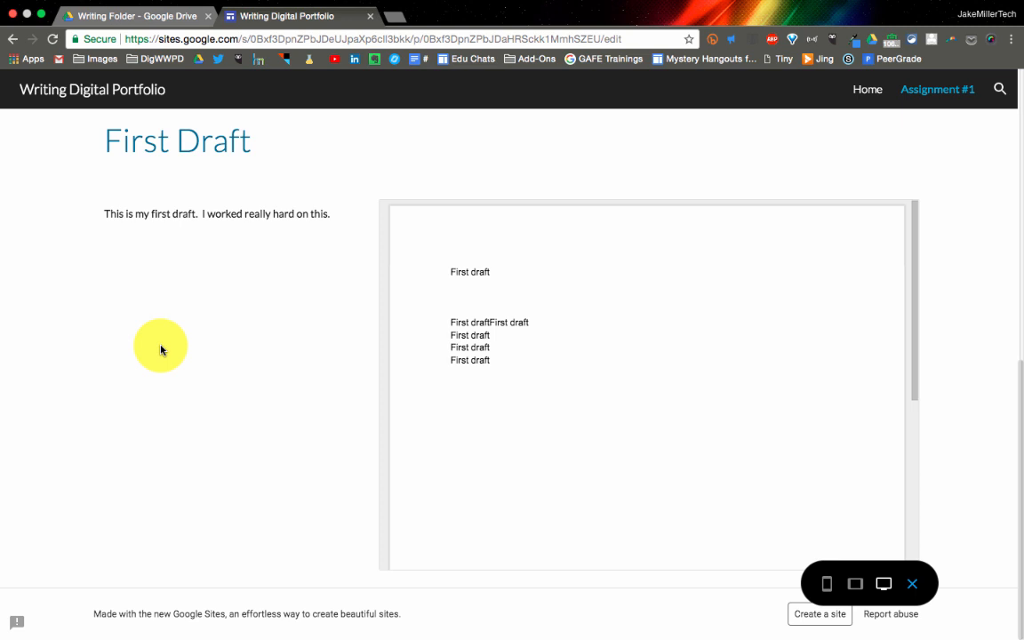
left_click(912, 584)
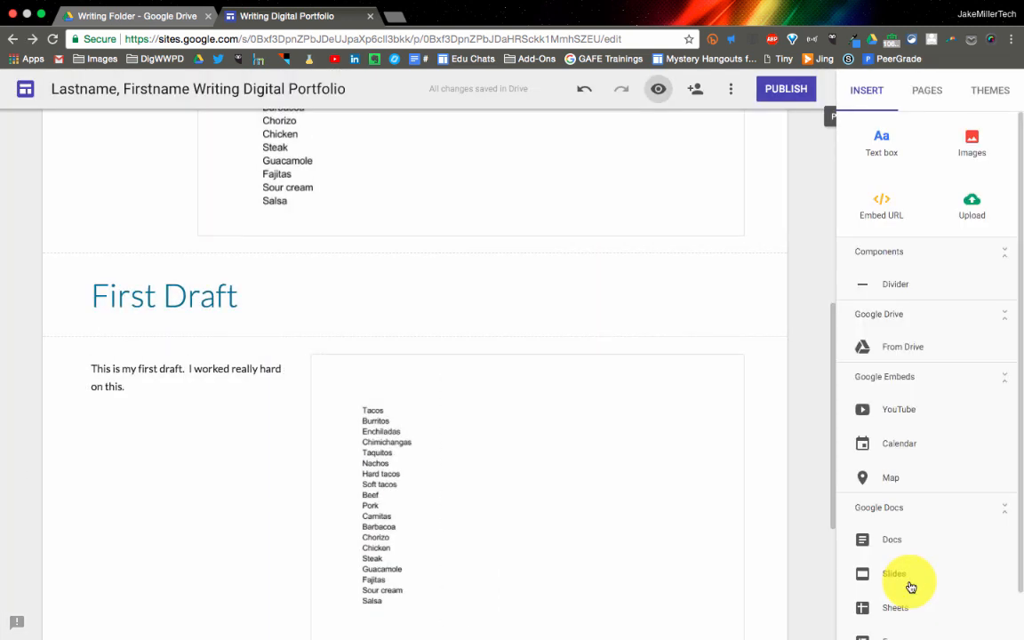
scroll(743, 417, "up", 5)
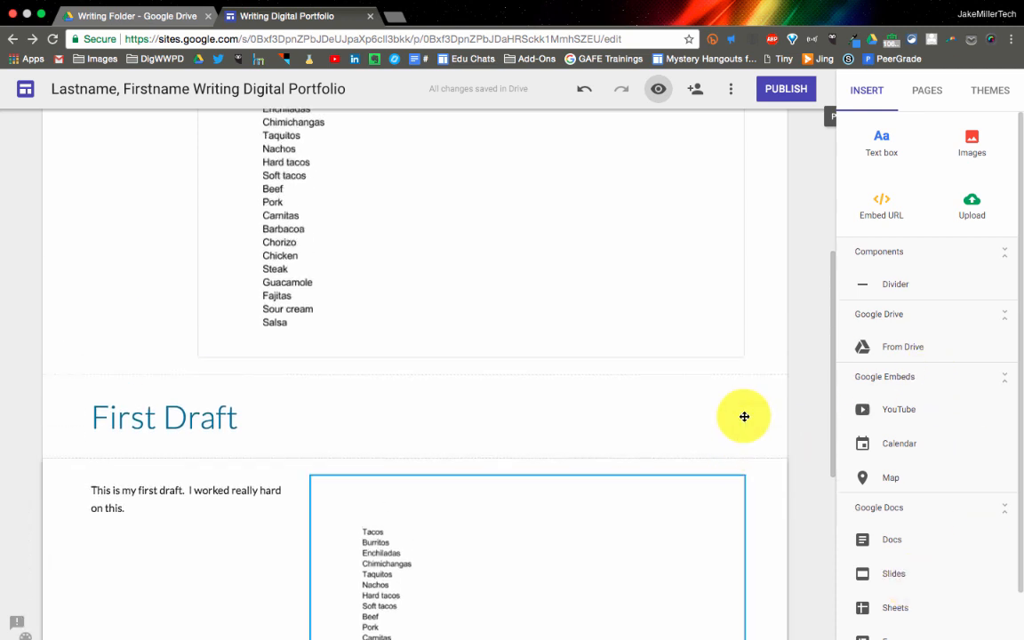
left_click(929, 90)
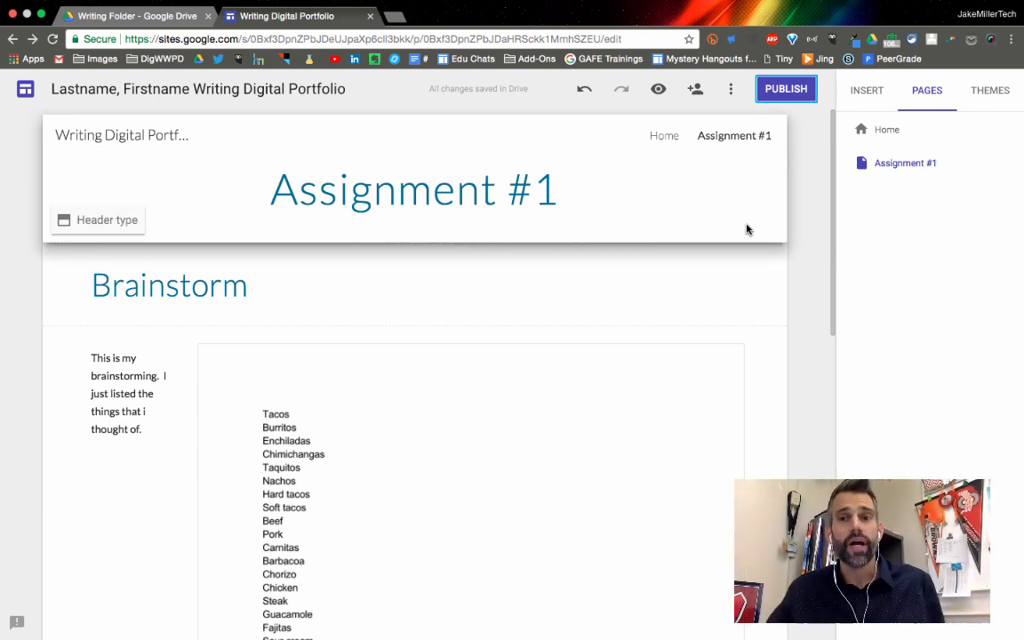
Open the site's publishing settings, request that public search engines not display the site, and cancel without publishing
left_click(787, 99)
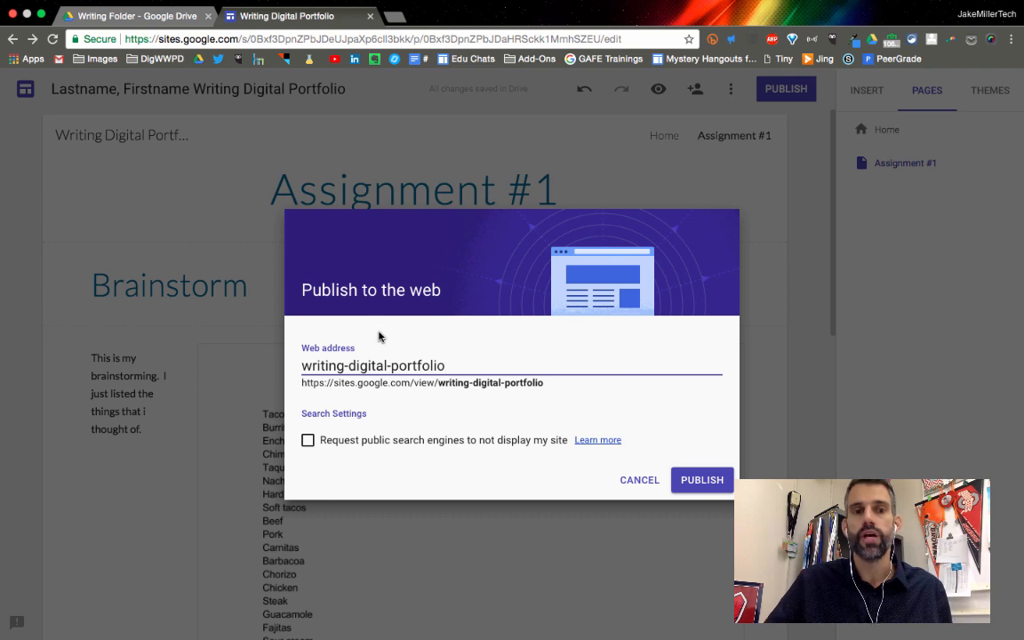
left_click(308, 442)
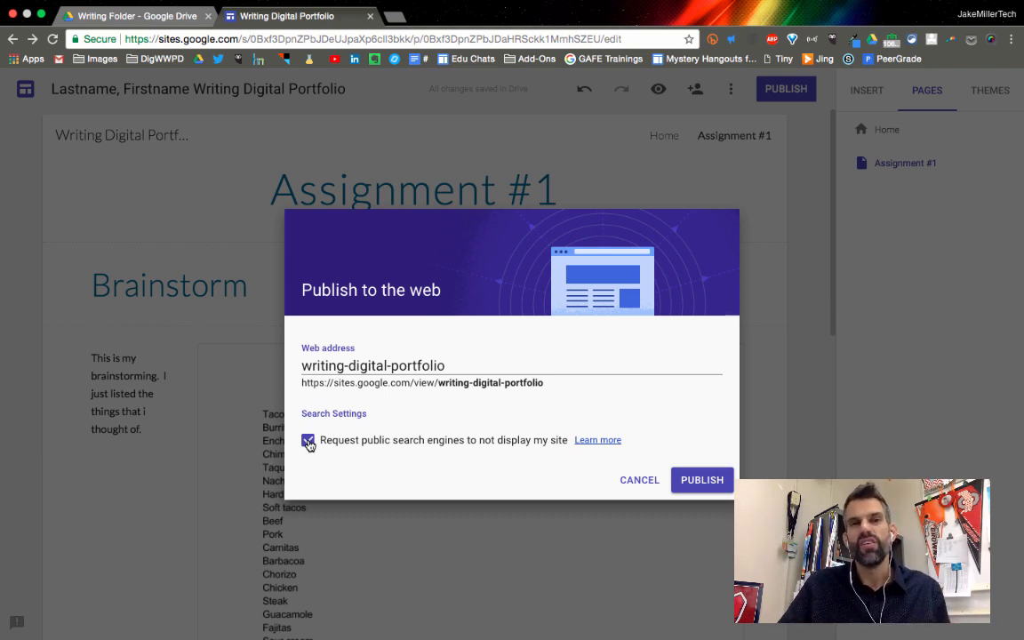
left_click(644, 483)
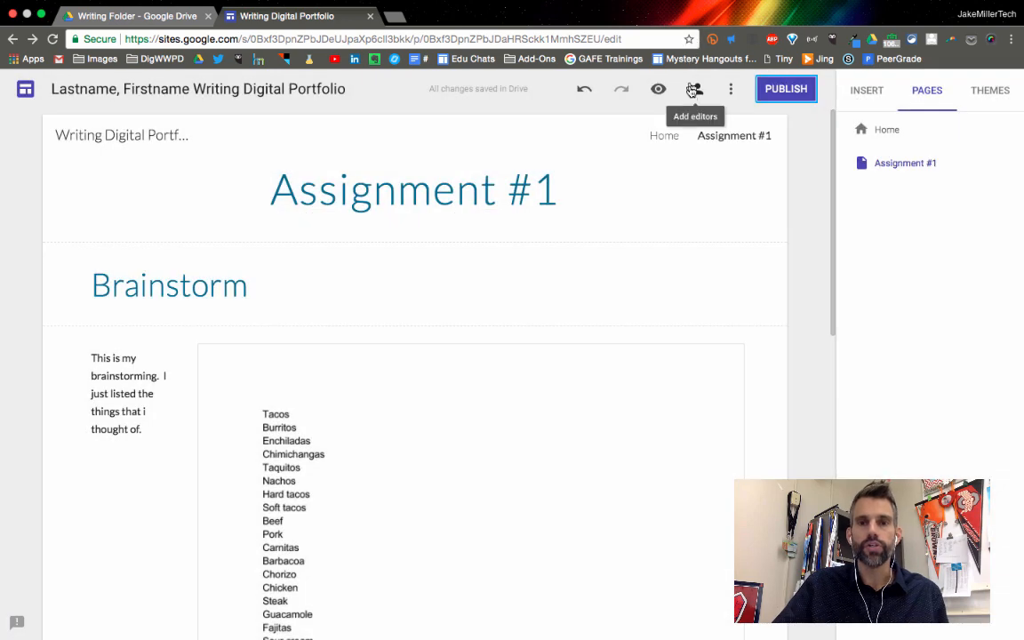